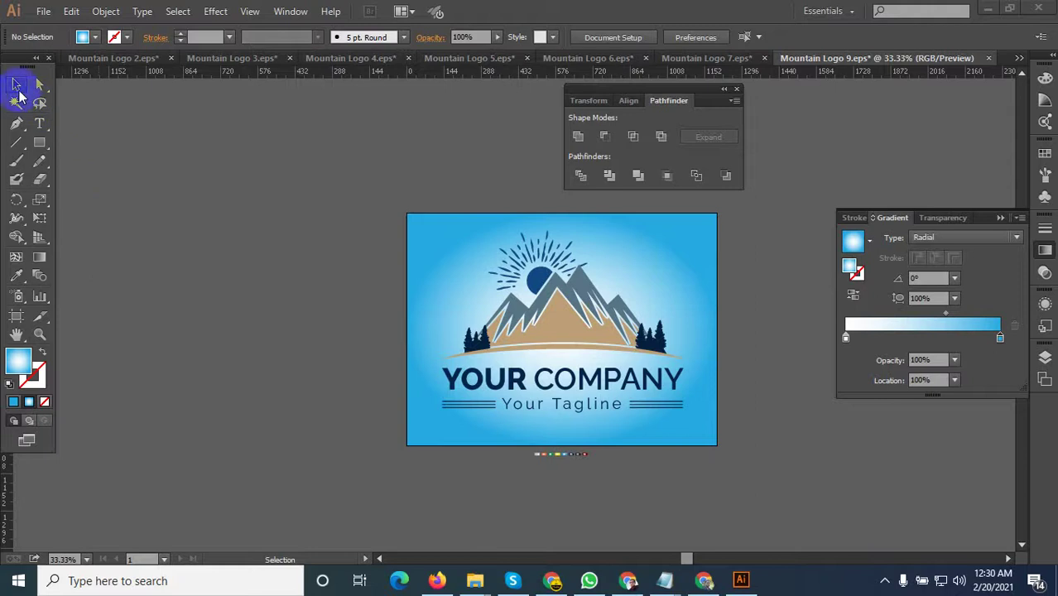
Cut all of the Logo 9 artwork out of its document.
{"action": "key", "text": "ctrl+minus"}
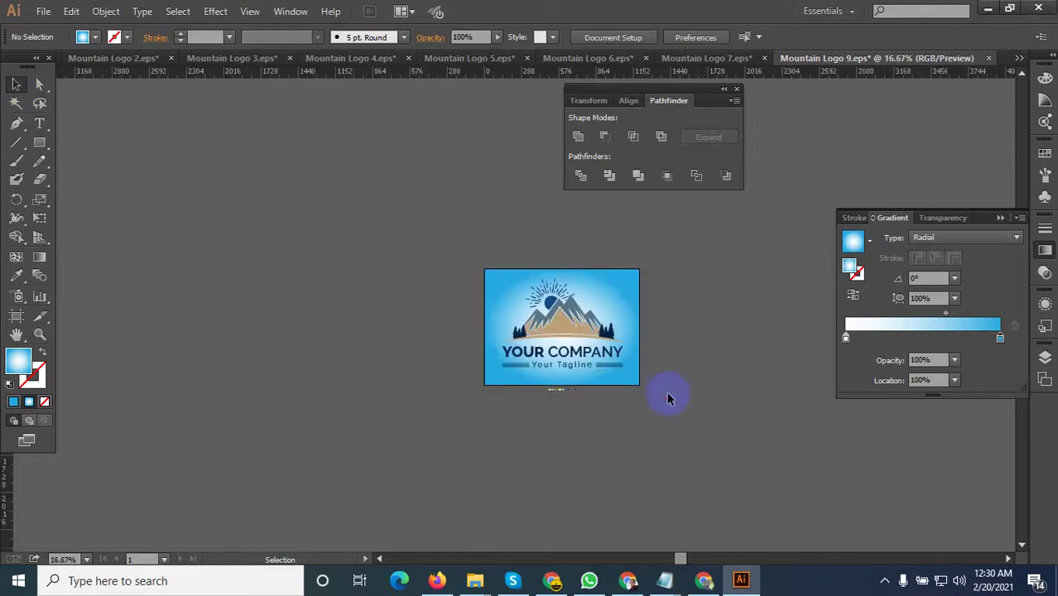
{"action": "left_click_drag", "start_coordinate": [665, 383], "coordinate": [485, 268]}
{"action": "left_click", "coordinate": [537, 304]}
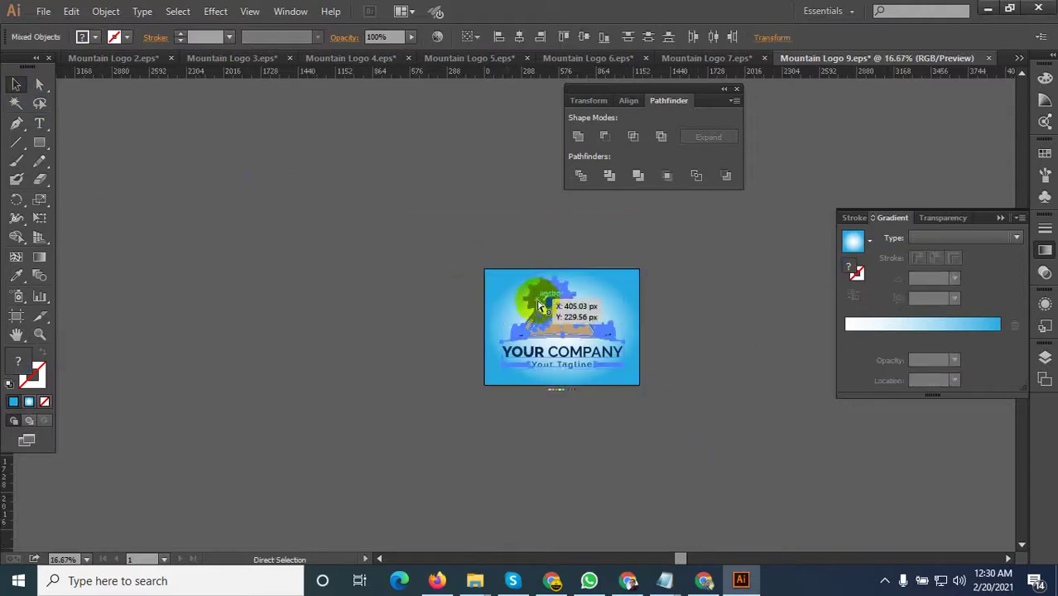
{"action": "key", "text": "Delete"}
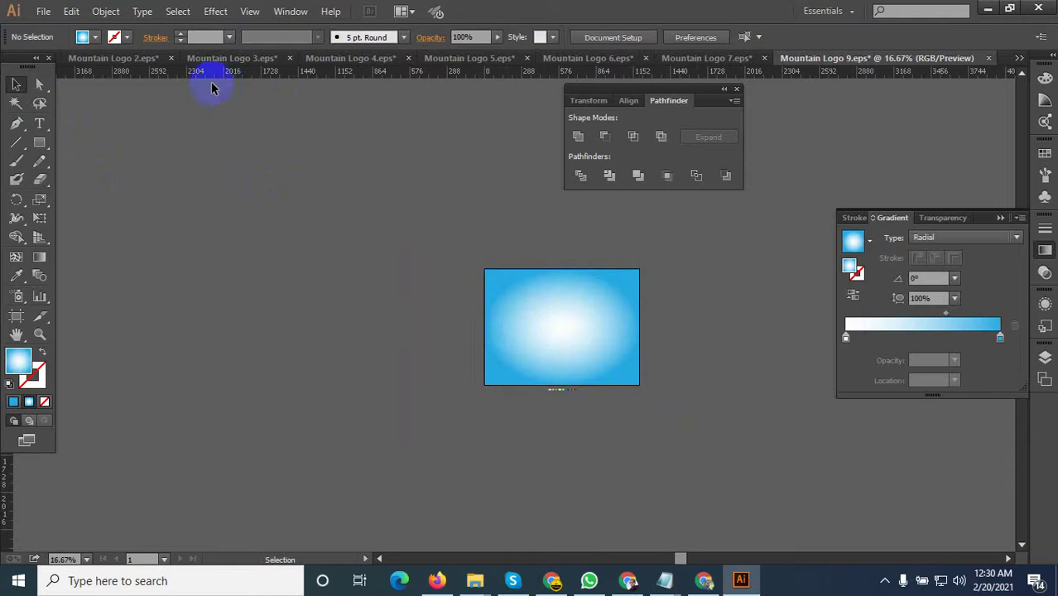
In Mountain Logo 2, shrink the mountain logo into the artboard's top-left corner.
{"action": "left_click", "coordinate": [128, 64]}
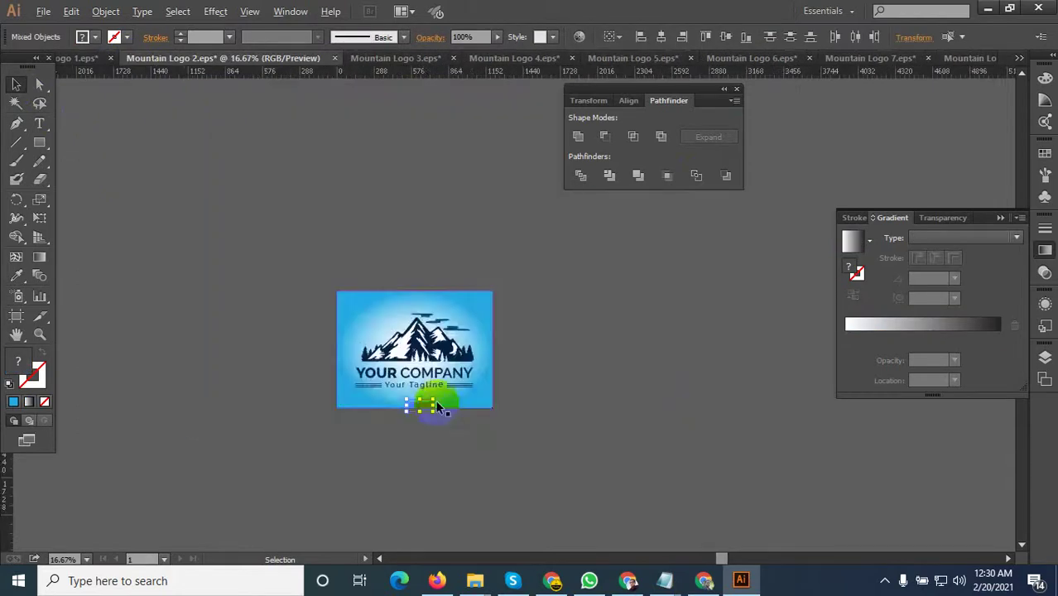
{"action": "left_click", "coordinate": [487, 419]}
{"action": "mouse_move", "coordinate": [328, 401]}
{"action": "left_mouse_down"}
{"action": "mouse_move", "coordinate": [420, 424]}
{"action": "mouse_move", "coordinate": [410, 437]}
{"action": "left_mouse_up"}
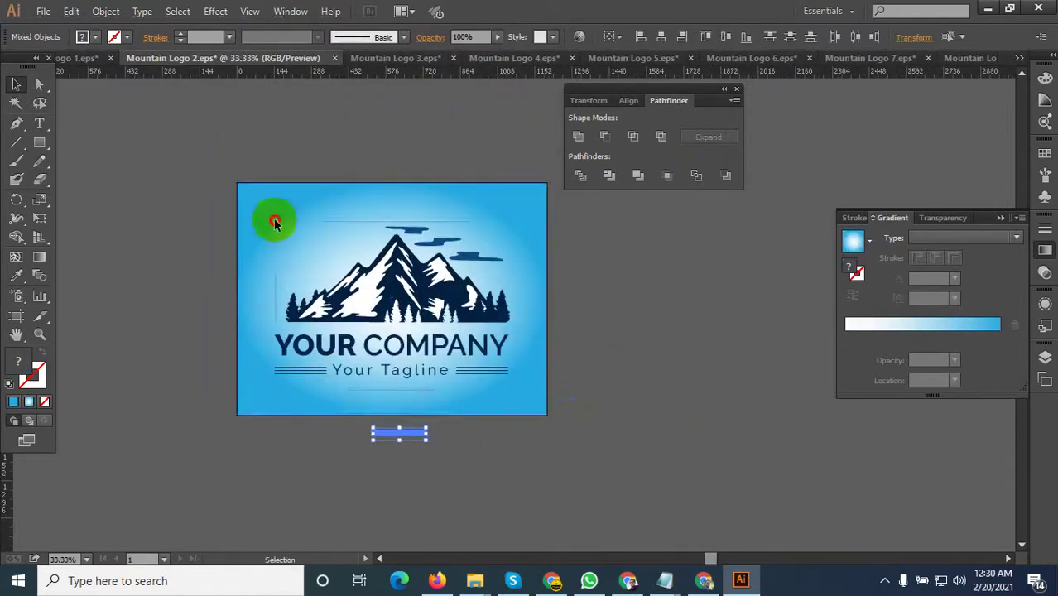
{"action": "mouse_move", "coordinate": [276, 223]}
{"action": "left_mouse_down"}
{"action": "mouse_move", "coordinate": [498, 377]}
{"action": "mouse_move", "coordinate": [352, 310]}
{"action": "left_mouse_up"}
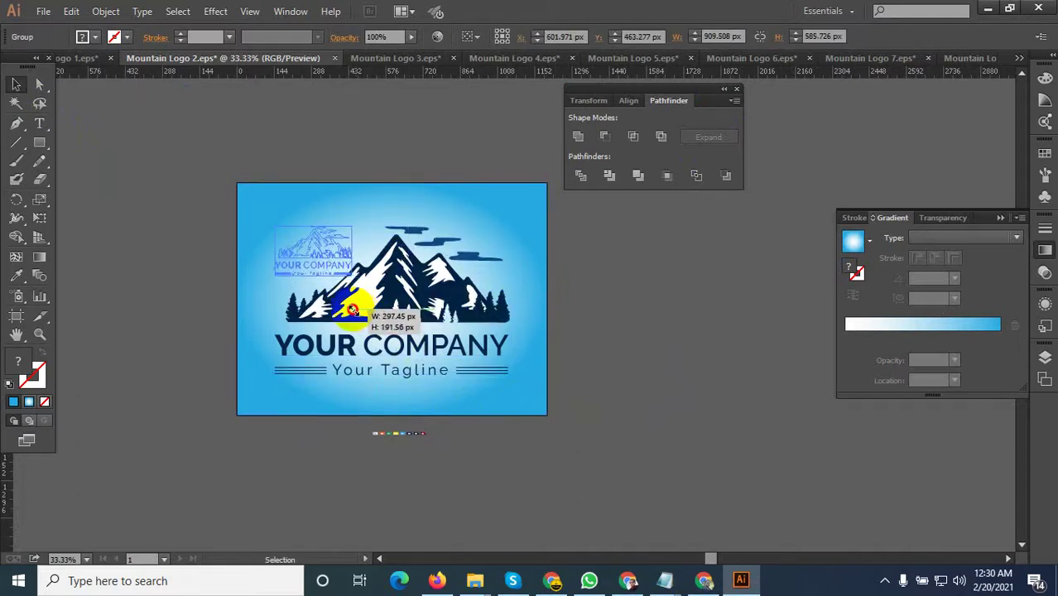
{"action": "left_click_drag", "start_coordinate": [327, 253], "coordinate": [306, 220]}
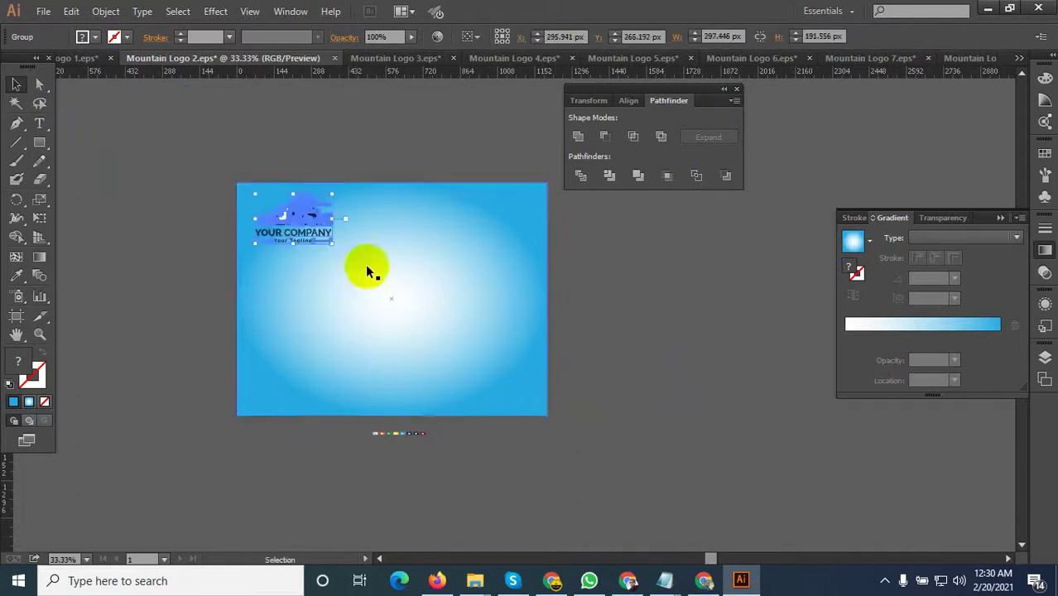
Paste the Logo 9 artwork as a thumbnail beside the first logo.
{"action": "key", "text": "ctrl+v"}
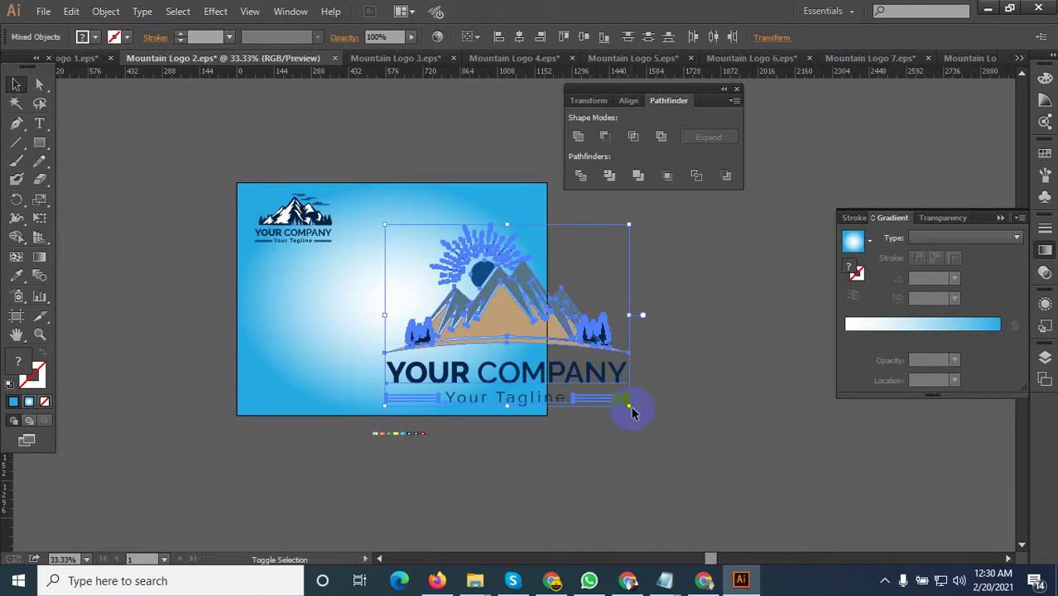
{"action": "left_click_drag", "start_coordinate": [631, 407], "coordinate": [472, 357]}
{"action": "left_click_drag", "start_coordinate": [425, 252], "coordinate": [377, 217]}
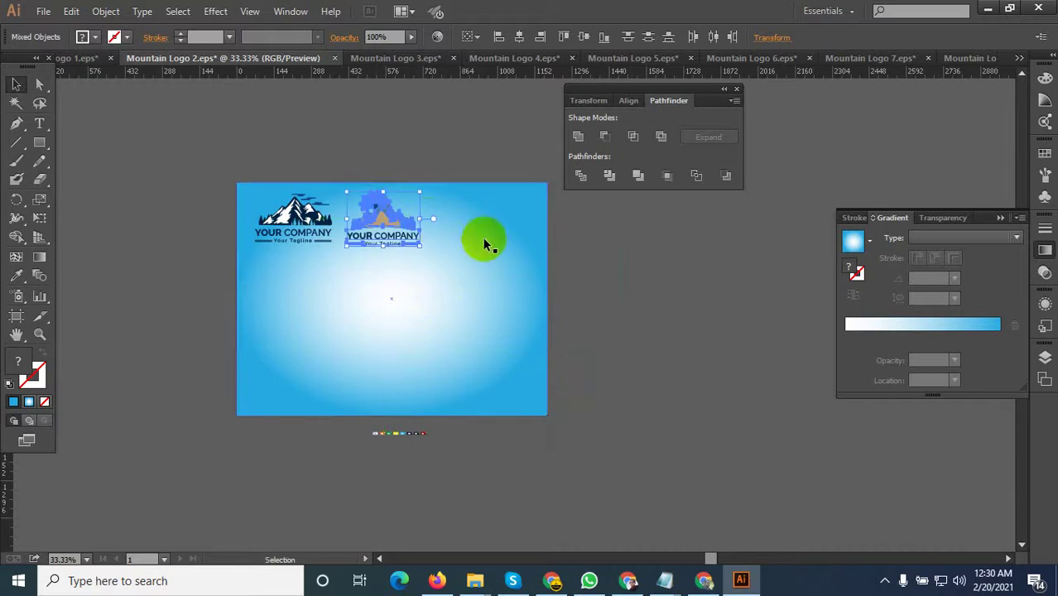
Move the Logo 7 logo into Mountain Logo 2 as a thumbnail, closing Logo 7 unsaved.
{"action": "left_click", "coordinate": [874, 59]}
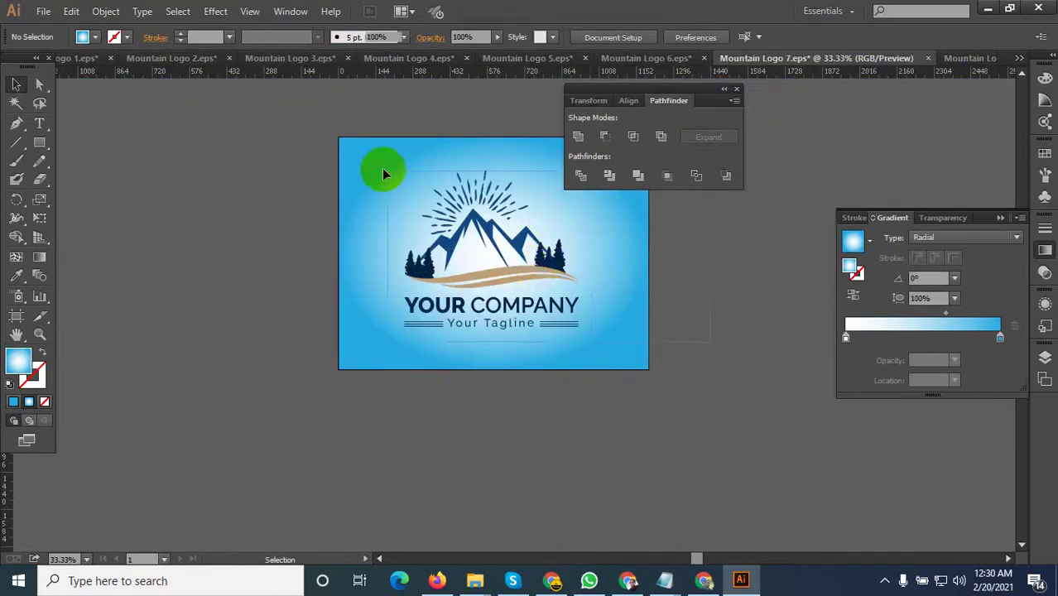
{"action": "left_click", "coordinate": [382, 173]}
{"action": "key", "text": "Delete"}
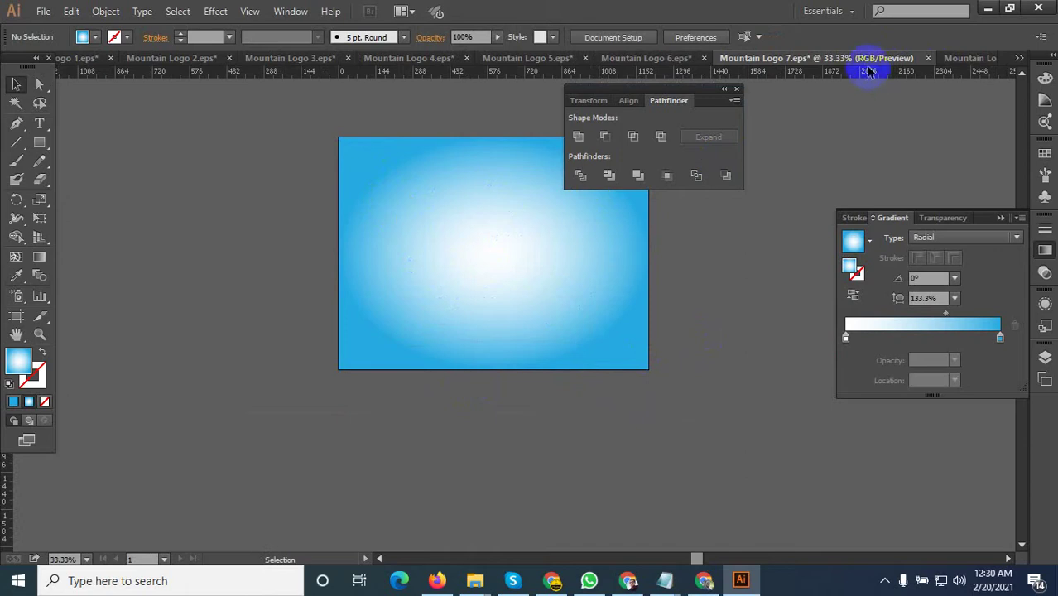
{"action": "left_click", "coordinate": [931, 59]}
{"action": "left_click", "coordinate": [588, 310]}
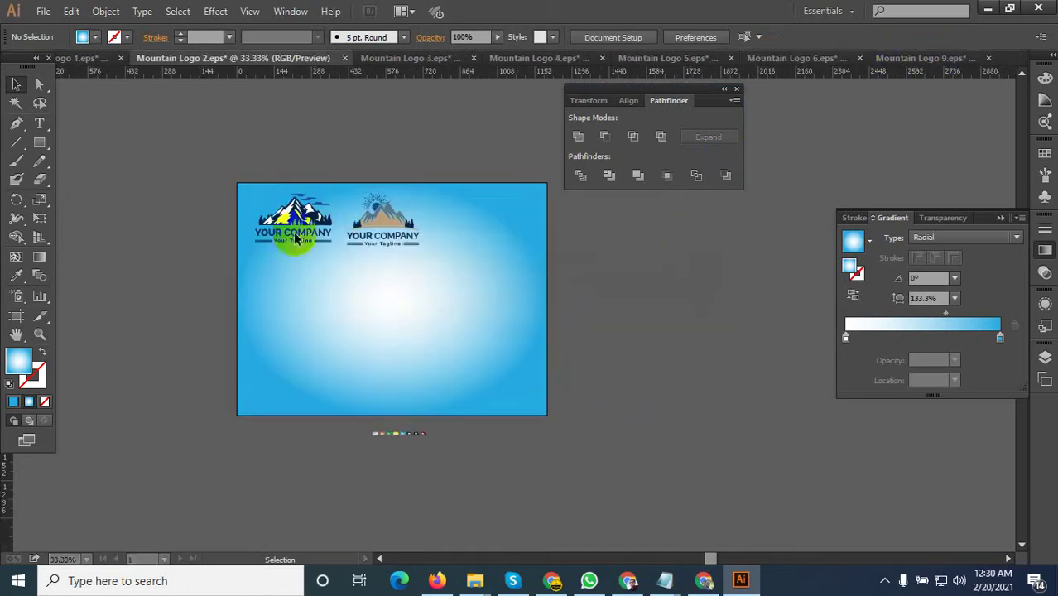
{"action": "key", "text": "ctrl+v"}
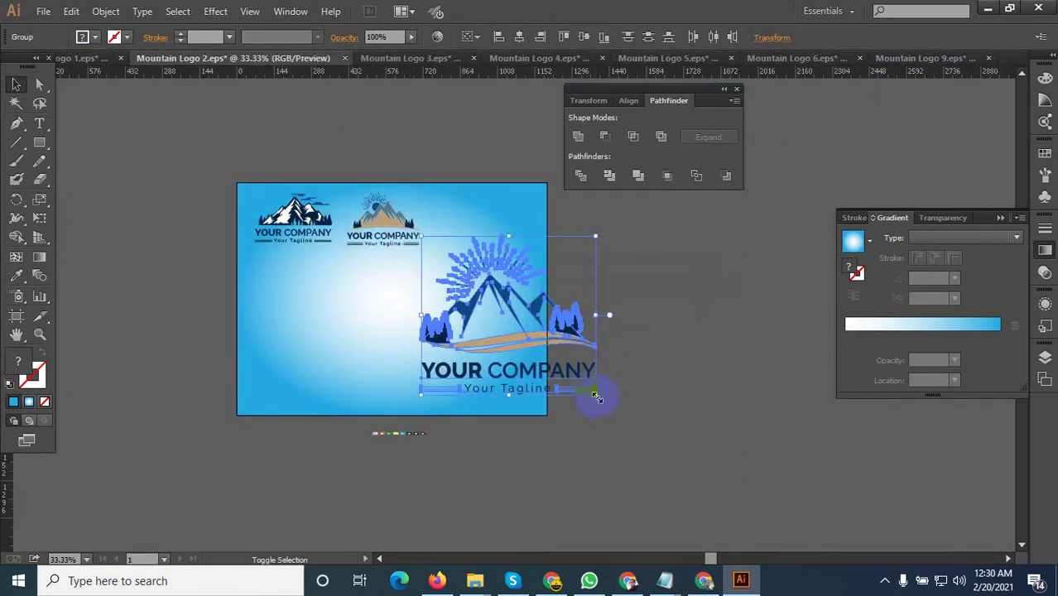
{"action": "mouse_move", "coordinate": [596, 395]}
{"action": "left_mouse_down"}
{"action": "mouse_move", "coordinate": [498, 347]}
{"action": "mouse_move", "coordinate": [495, 225]}
{"action": "left_mouse_up"}
{"action": "left_click", "coordinate": [607, 273]}
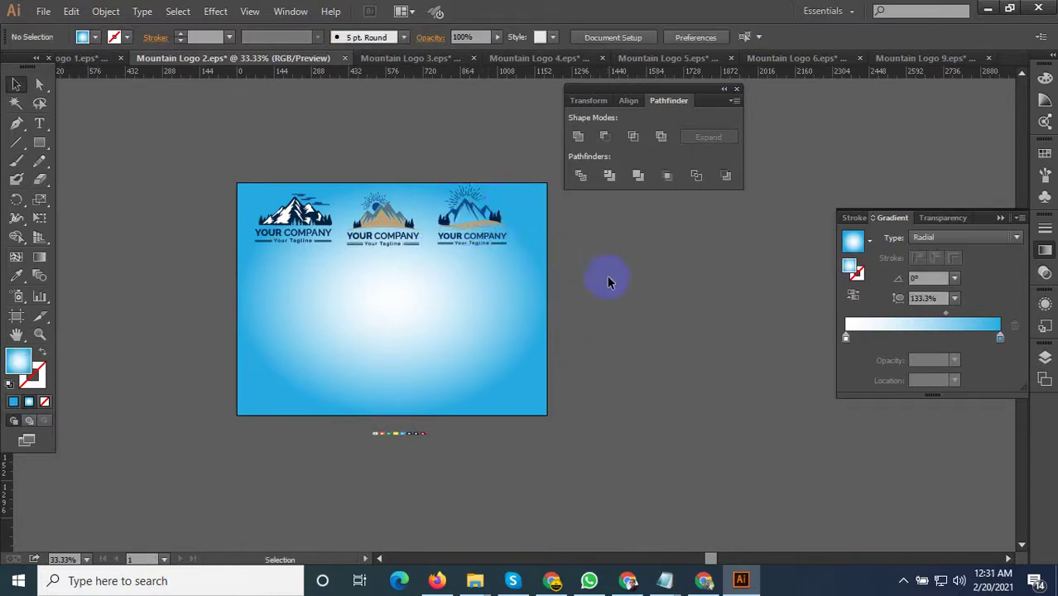
Move the Logo 6 logo in as a thumbnail below the first, closing Logo 6 unsaved.
{"action": "left_click", "coordinate": [802, 60]}
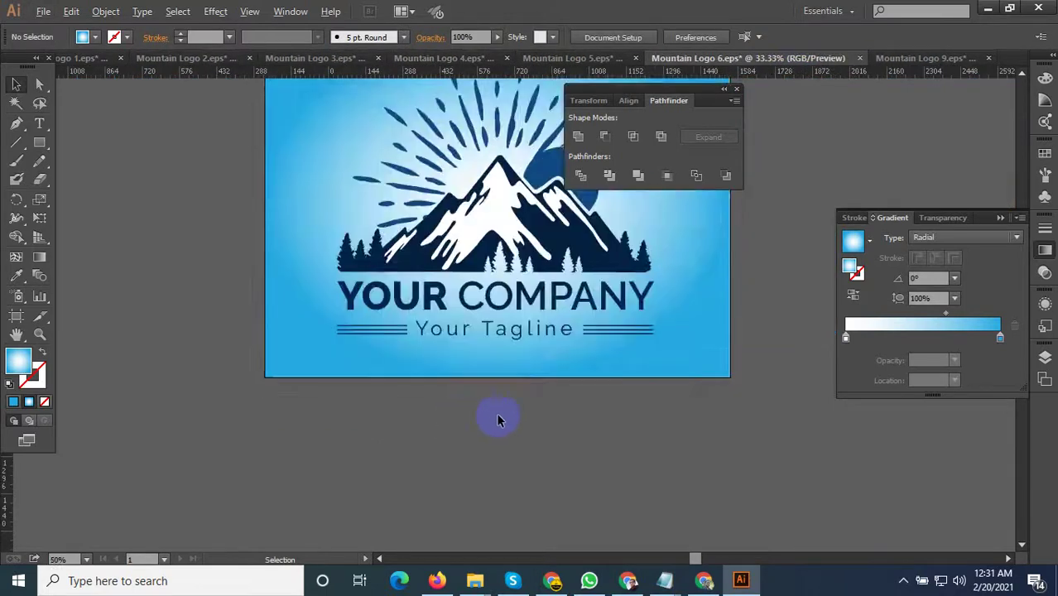
{"action": "key", "text": "ctrl+minus"}
{"action": "left_click", "coordinate": [383, 217]}
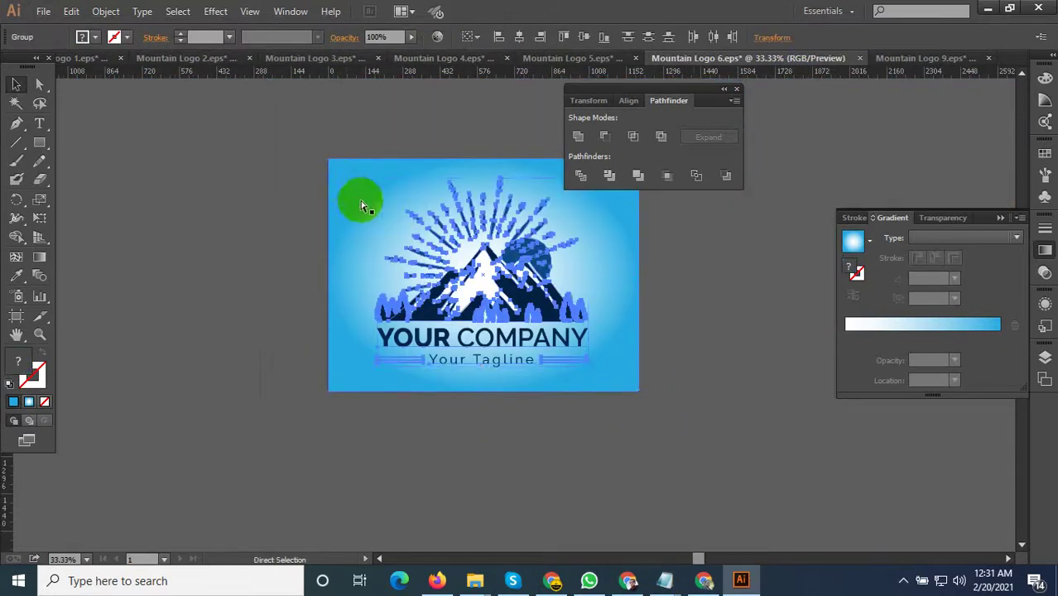
{"action": "key", "text": "Delete"}
{"action": "left_click", "coordinate": [858, 59]}
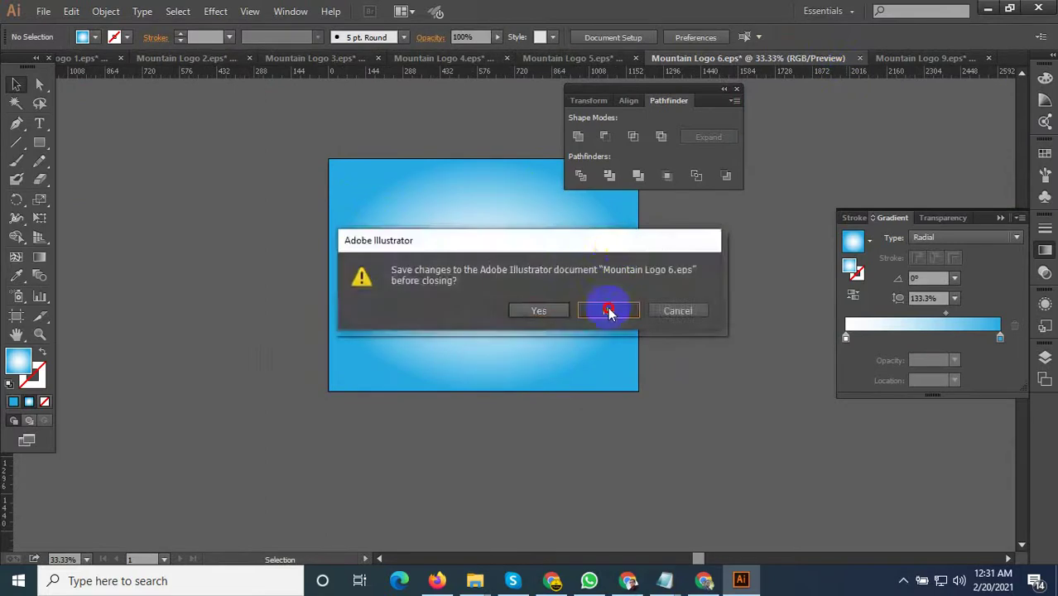
{"action": "left_click", "coordinate": [607, 309]}
{"action": "key", "text": "ctrl+v"}
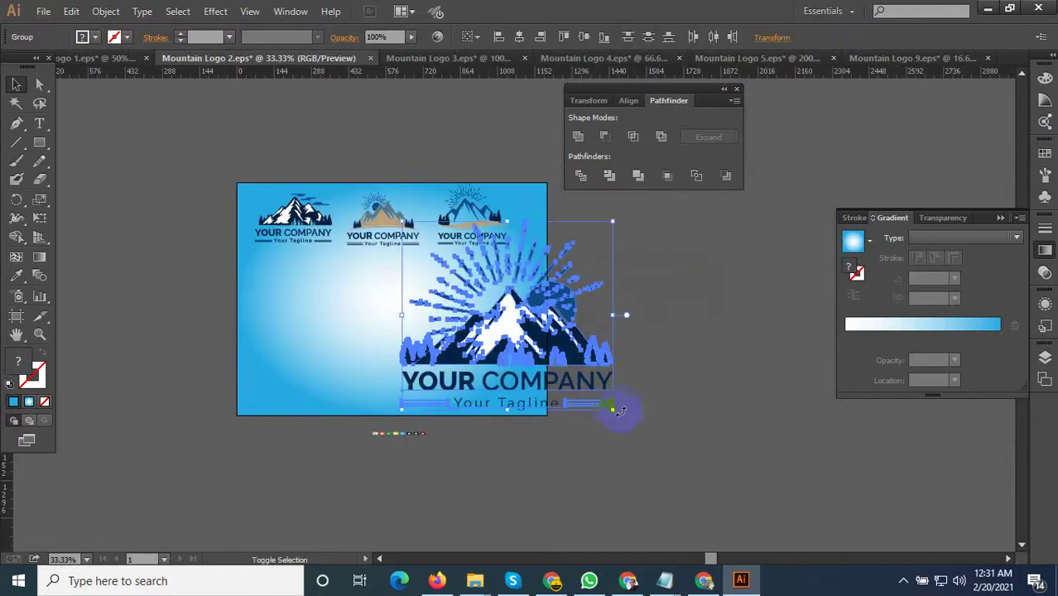
{"action": "mouse_move", "coordinate": [615, 412]}
{"action": "left_mouse_down"}
{"action": "mouse_move", "coordinate": [470, 377]}
{"action": "mouse_move", "coordinate": [471, 282]}
{"action": "mouse_move", "coordinate": [294, 297]}
{"action": "left_mouse_up"}
{"action": "left_click", "coordinate": [668, 333]}
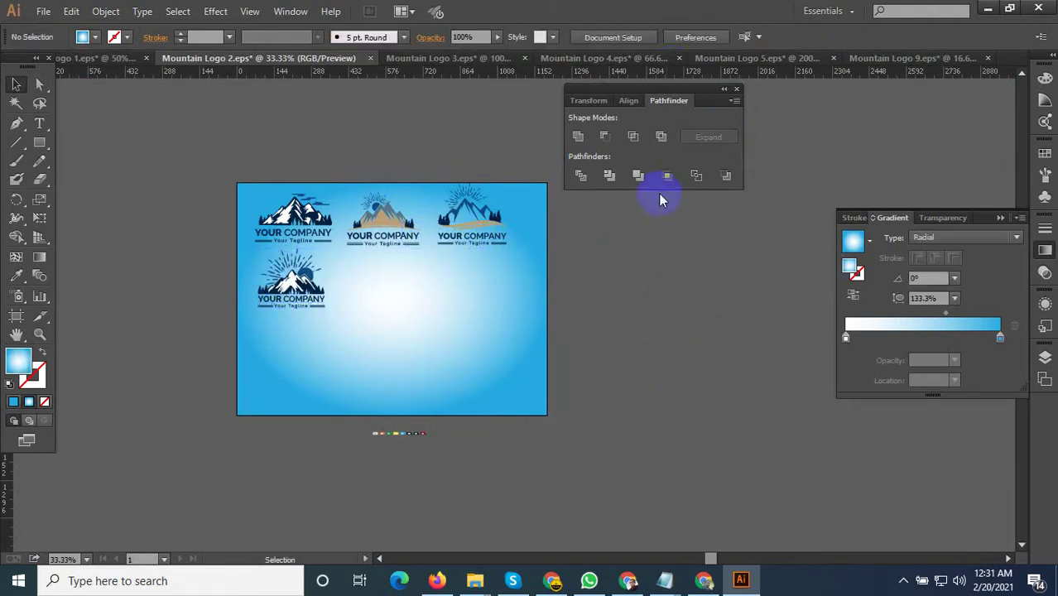
Move the Logo 4 logo in as a fifth thumbnail, closing Logo 4 unsaved.
{"action": "left_click", "coordinate": [651, 63]}
{"action": "key", "text": "ctrl+minus"}
{"action": "key", "text": "ctrl+minus"}
{"action": "key", "text": "ctrl+minus"}
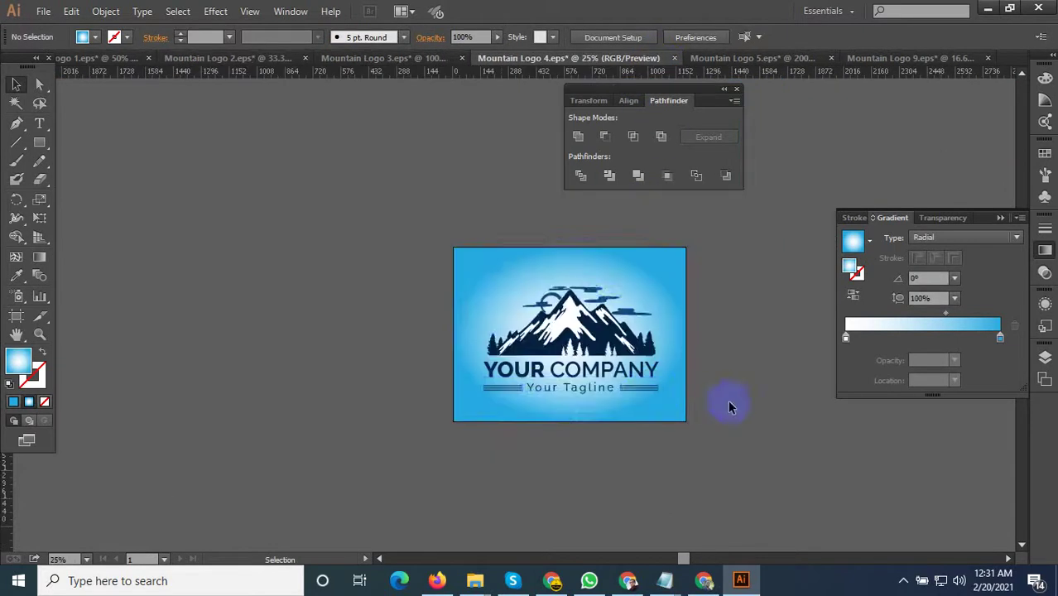
{"action": "key", "text": "ctrl+a"}
{"action": "left_click", "coordinate": [507, 298]}
{"action": "key", "text": "Delete"}
{"action": "left_click", "coordinate": [635, 184]}
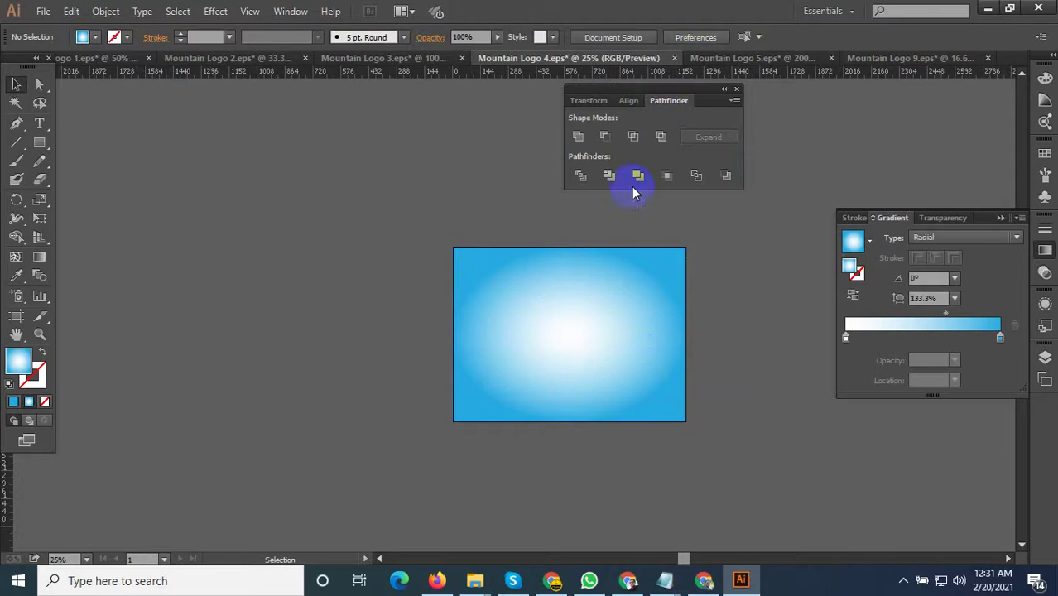
{"action": "left_click", "coordinate": [673, 58]}
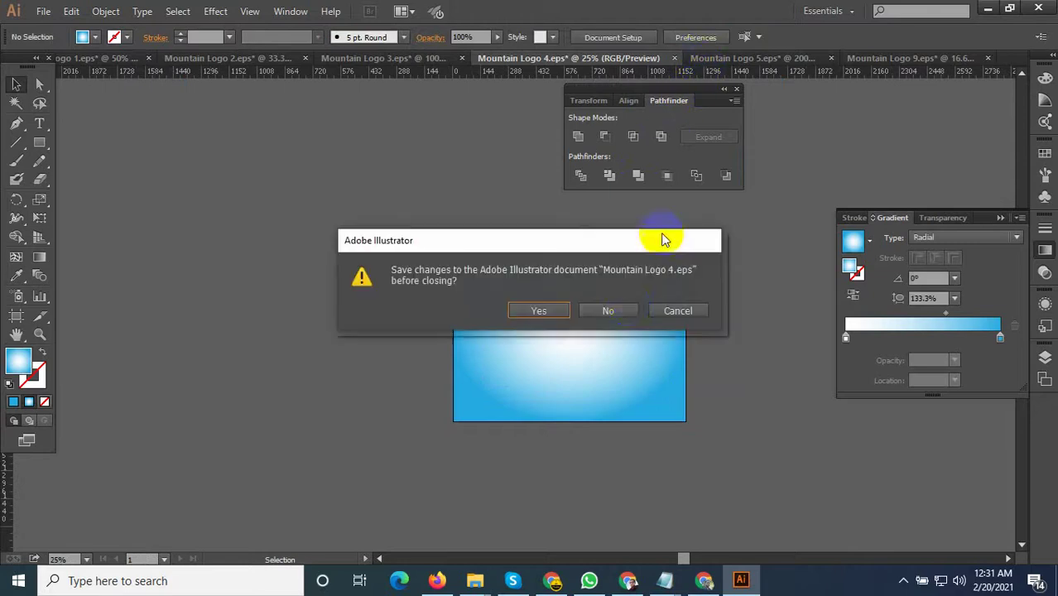
{"action": "left_click", "coordinate": [610, 312]}
{"action": "left_click", "coordinate": [531, 380]}
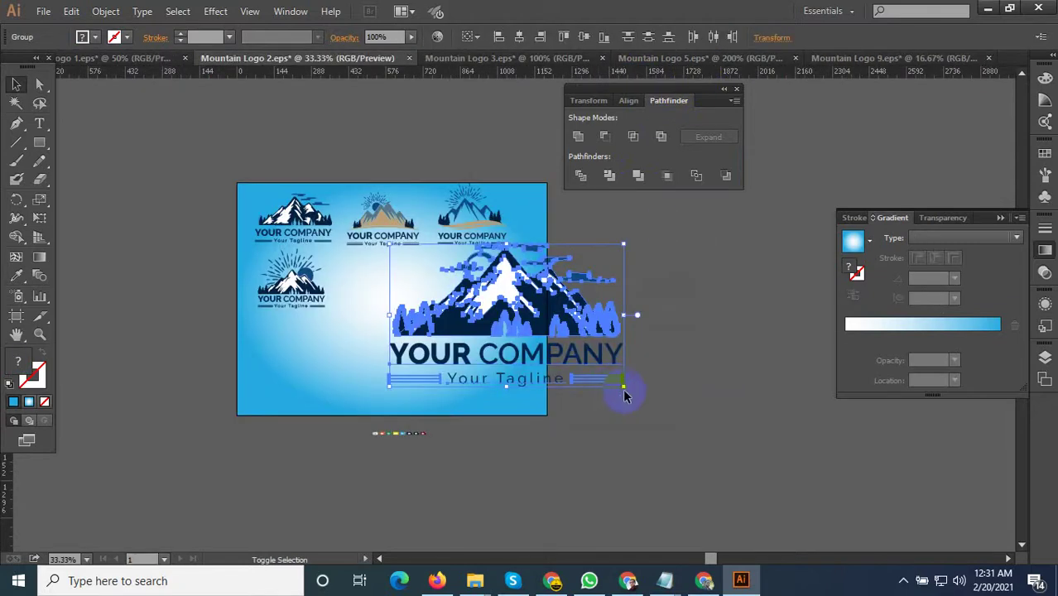
{"action": "mouse_move", "coordinate": [625, 390]}
{"action": "left_mouse_down"}
{"action": "mouse_move", "coordinate": [429, 272]}
{"action": "mouse_move", "coordinate": [379, 284]}
{"action": "left_mouse_up"}
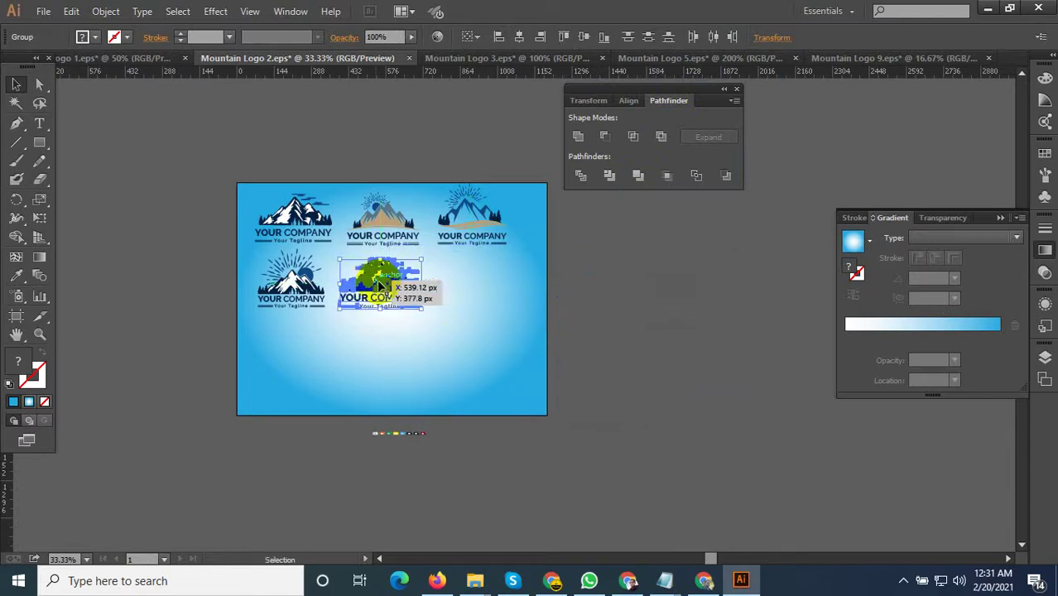
{"action": "left_click", "coordinate": [626, 319]}
Cut the Logo 5 artwork and paste it into Mountain Logo 2.
{"action": "left_click", "coordinate": [668, 58]}
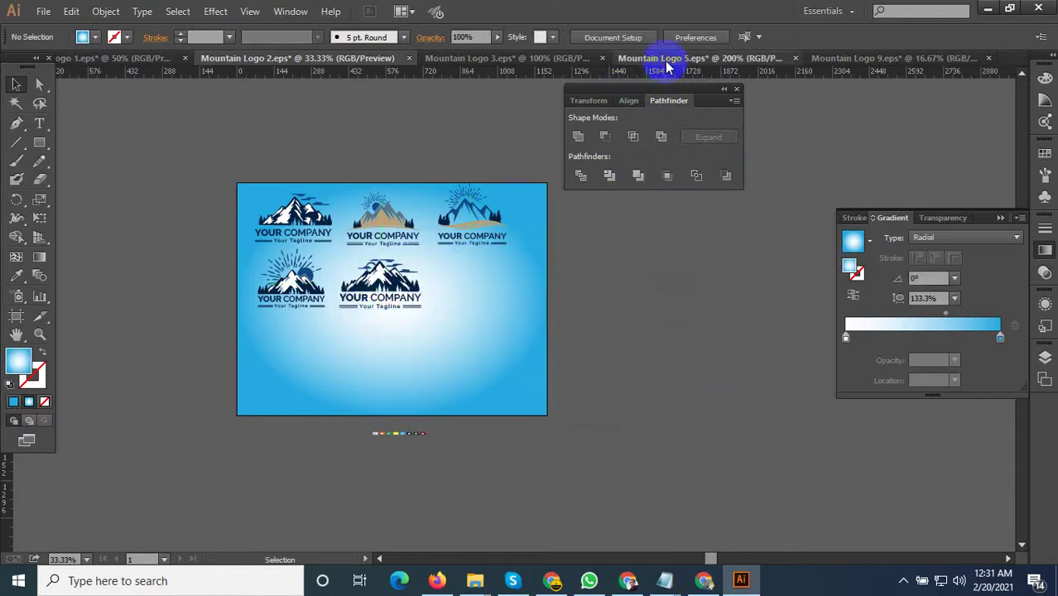
{"action": "scroll", "coordinate": [563, 372], "scroll_direction": "down", "scroll_amount": 4}
{"action": "scroll", "coordinate": [528, 399], "scroll_direction": "down", "scroll_amount": 2}
{"action": "left_click_drag", "start_coordinate": [658, 379], "coordinate": [414, 214]}
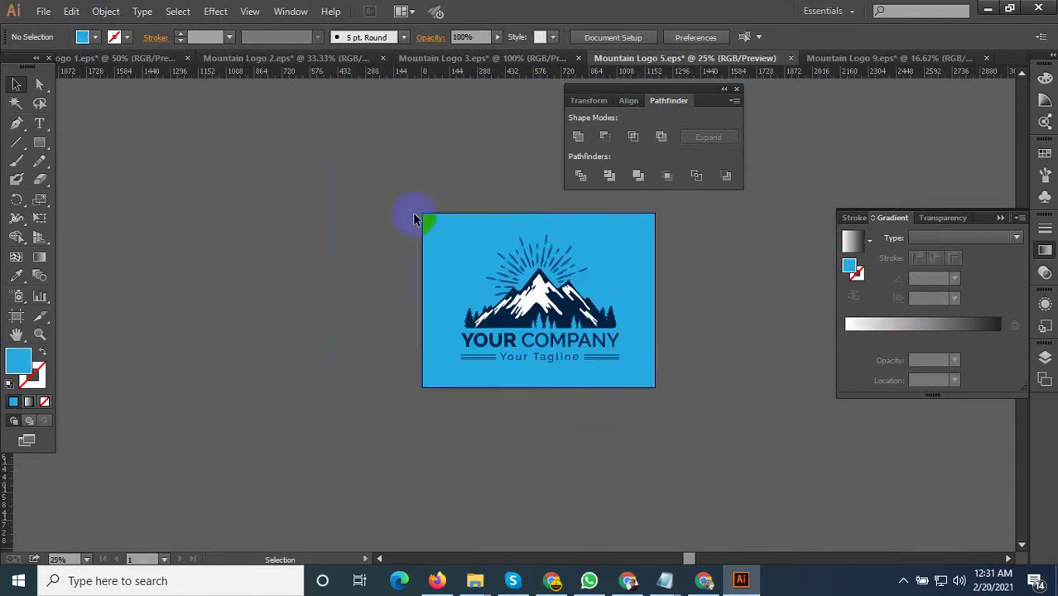
{"action": "key", "text": "Delete"}
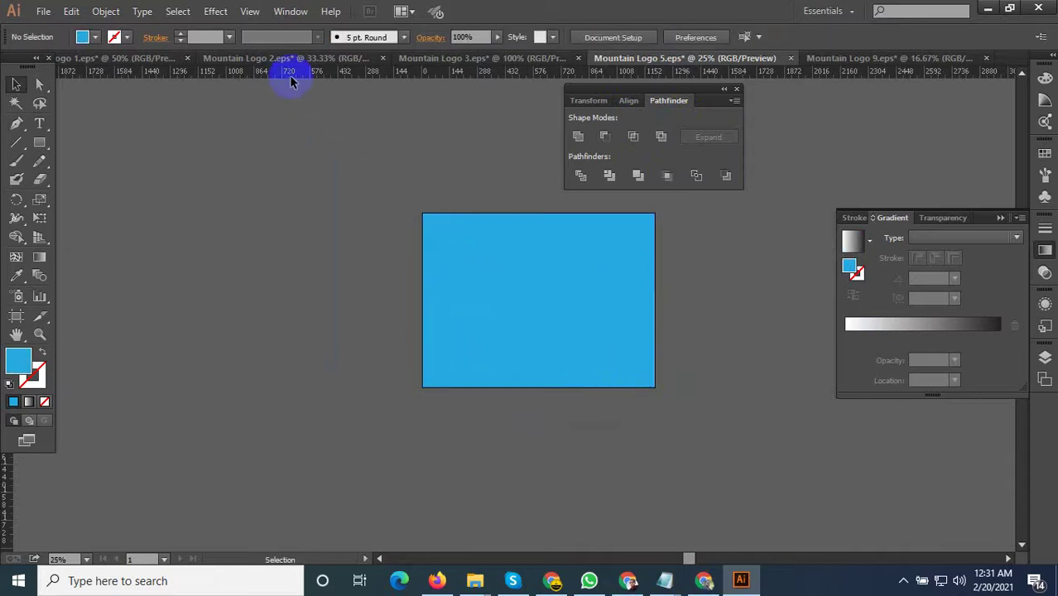
{"action": "left_click", "coordinate": [231, 60]}
{"action": "key", "text": "ctrl+v"}
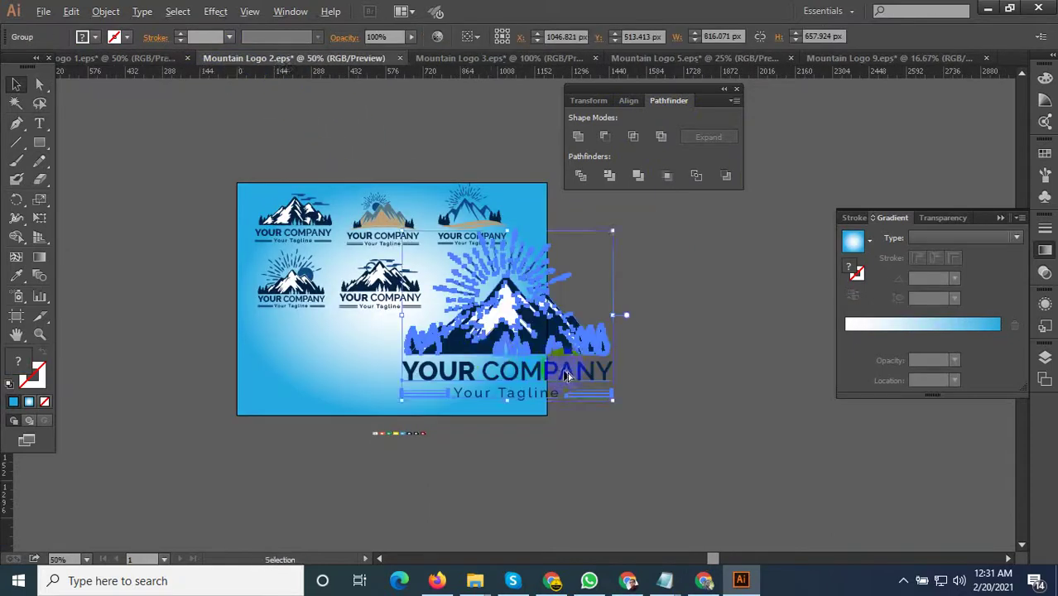
Shrink the sunburst logo to about half size at the middle row's right end.
{"action": "scroll", "coordinate": [568, 372], "scroll_direction": "up", "scroll_amount": 1}
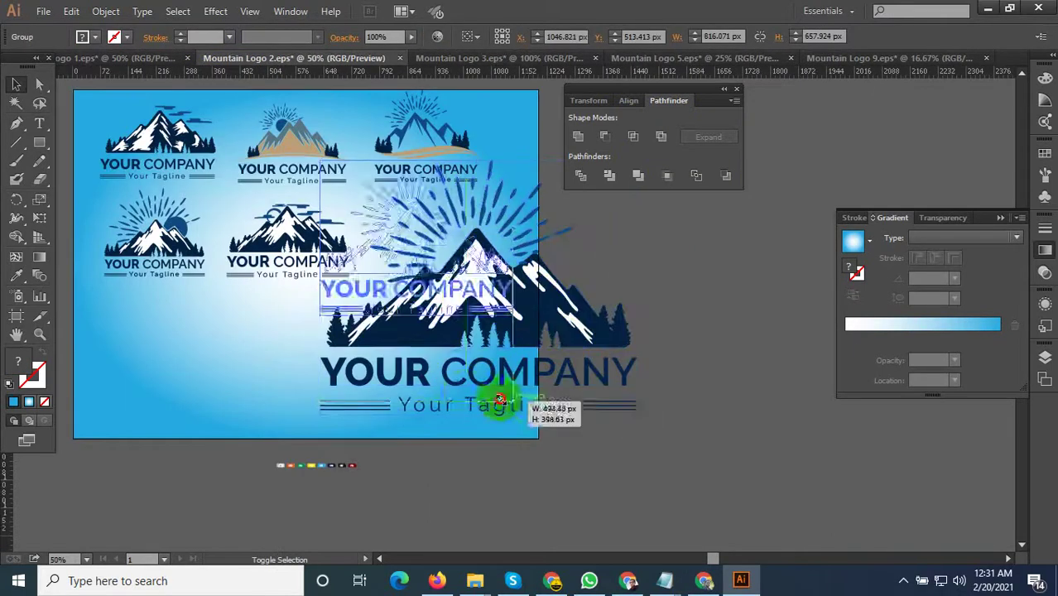
{"action": "left_click_drag", "start_coordinate": [638, 414], "coordinate": [458, 336]}
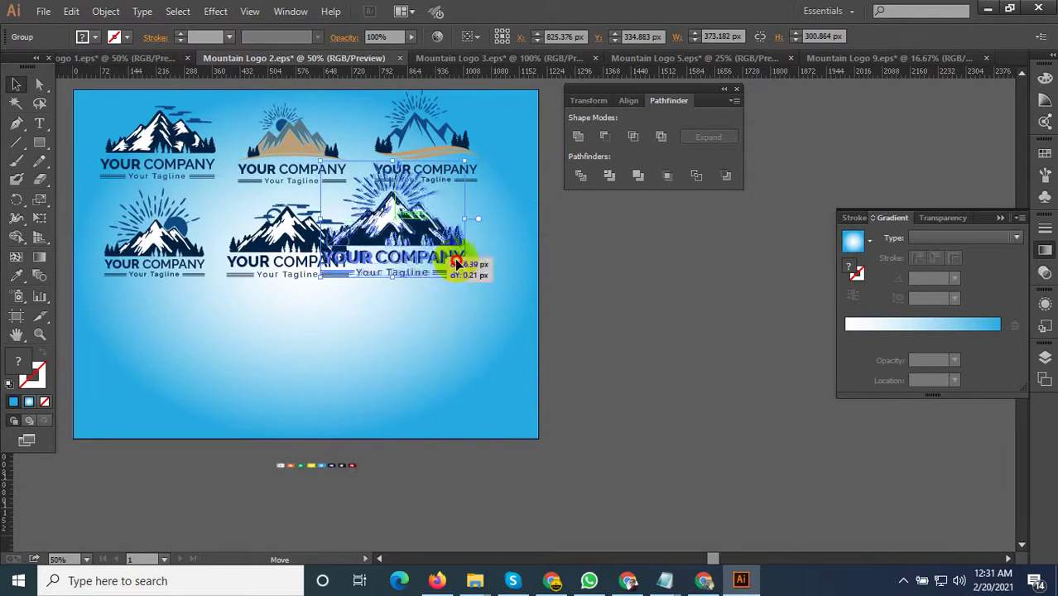
{"action": "mouse_move", "coordinate": [436, 275]}
{"action": "left_mouse_down"}
{"action": "mouse_move", "coordinate": [495, 273]}
{"action": "mouse_move", "coordinate": [458, 259]}
{"action": "mouse_move", "coordinate": [424, 285]}
{"action": "left_mouse_up"}
{"action": "key", "text": "ctrl+plus"}
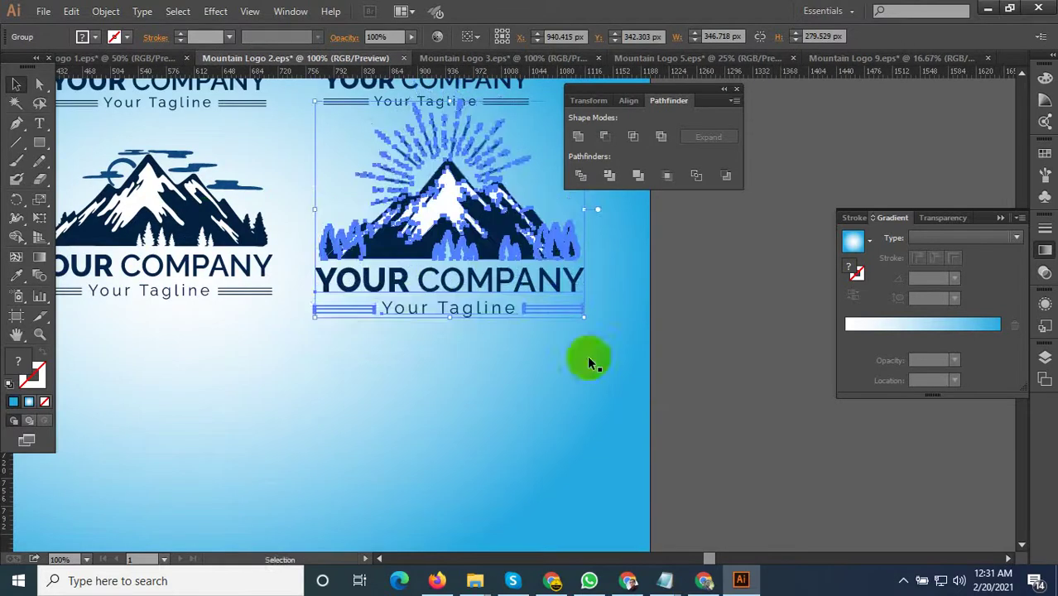
{"action": "key", "text": "ctrl+minus"}
{"action": "left_click_drag", "start_coordinate": [503, 307], "coordinate": [509, 315]}
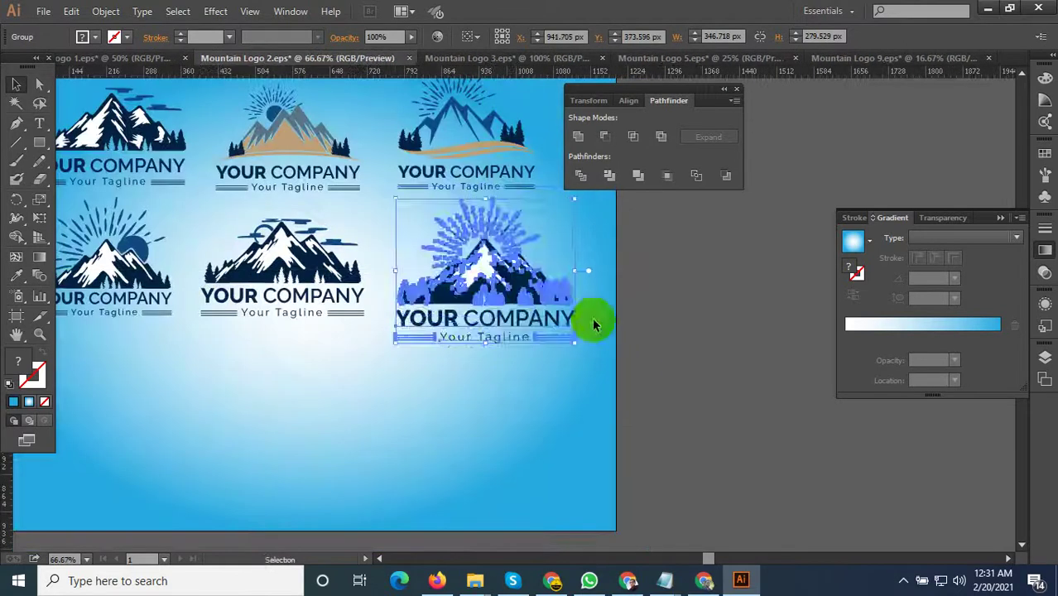
Move the two left middle-row logos slightly down.
{"action": "key", "text": "ctrl+minus"}
{"action": "left_click", "coordinate": [700, 337]}
{"action": "left_click_drag", "start_coordinate": [225, 300], "coordinate": [416, 366]}
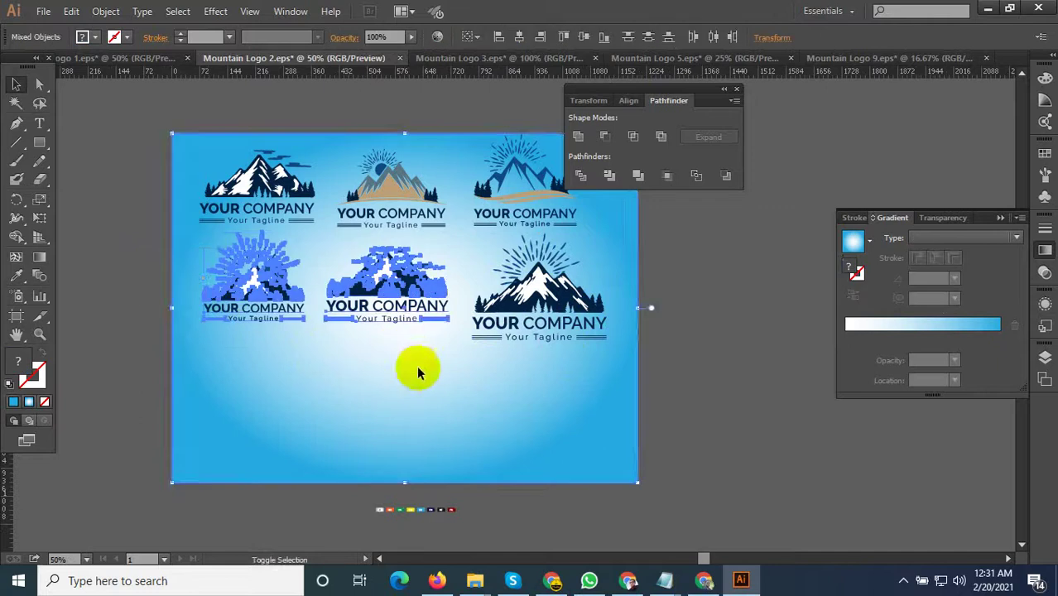
{"action": "left_click_drag", "start_coordinate": [397, 308], "coordinate": [396, 324]}
{"action": "left_click", "coordinate": [689, 366]}
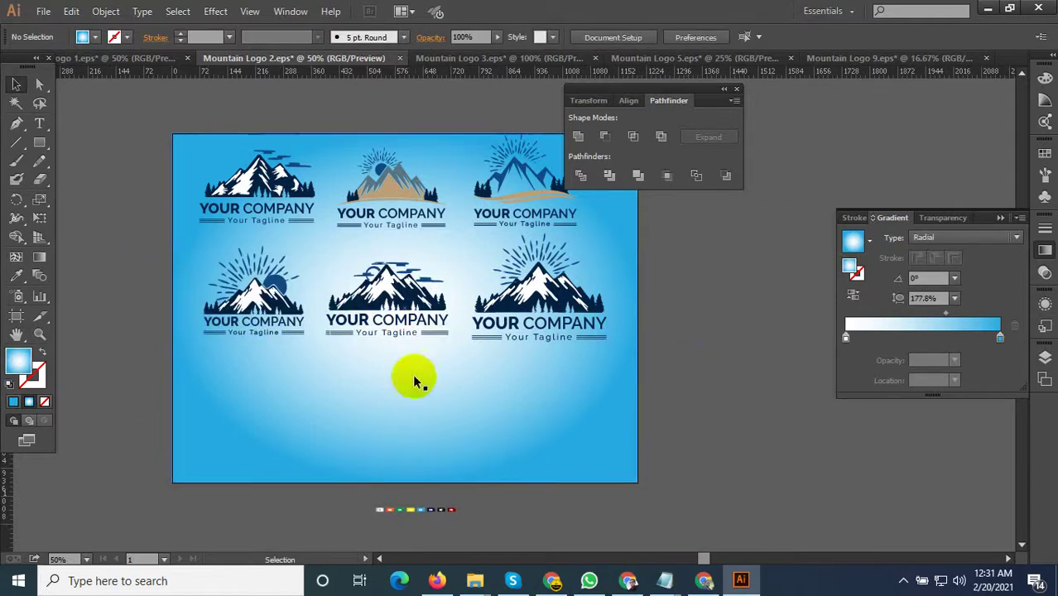
Cut the Logo 3 logo, leaving its background behind.
{"action": "left_click", "coordinate": [577, 69]}
{"action": "scroll", "coordinate": [533, 373], "scroll_direction": "down", "scroll_amount": 2}
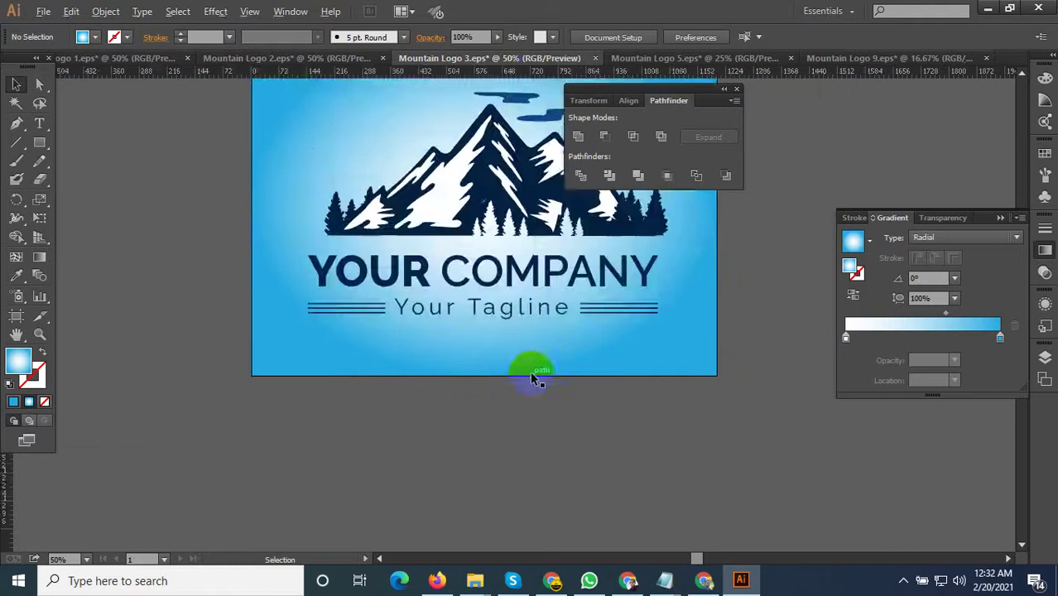
{"action": "scroll", "coordinate": [704, 359], "scroll_direction": "down", "scroll_amount": 2}
{"action": "left_click_drag", "start_coordinate": [704, 359], "coordinate": [378, 193]}
{"action": "left_click", "coordinate": [422, 225], "text": "shift"}
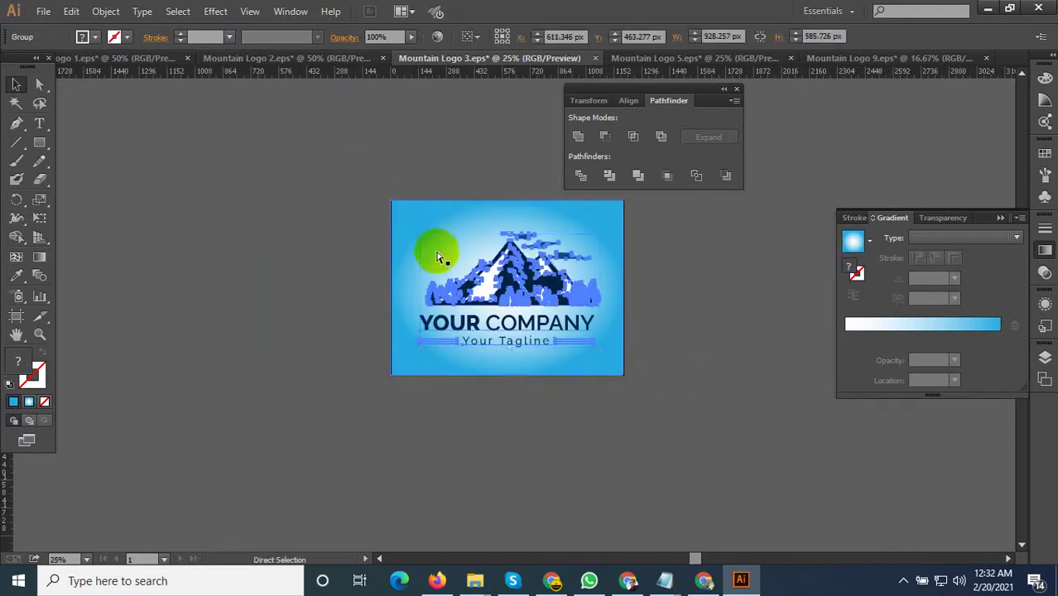
{"action": "key", "text": "ctrl+x"}
Paste it into Mountain Logo 2, shrink it to grid size at bottom left.
{"action": "left_click", "coordinate": [291, 59]}
{"action": "key", "text": "ctrl+v"}
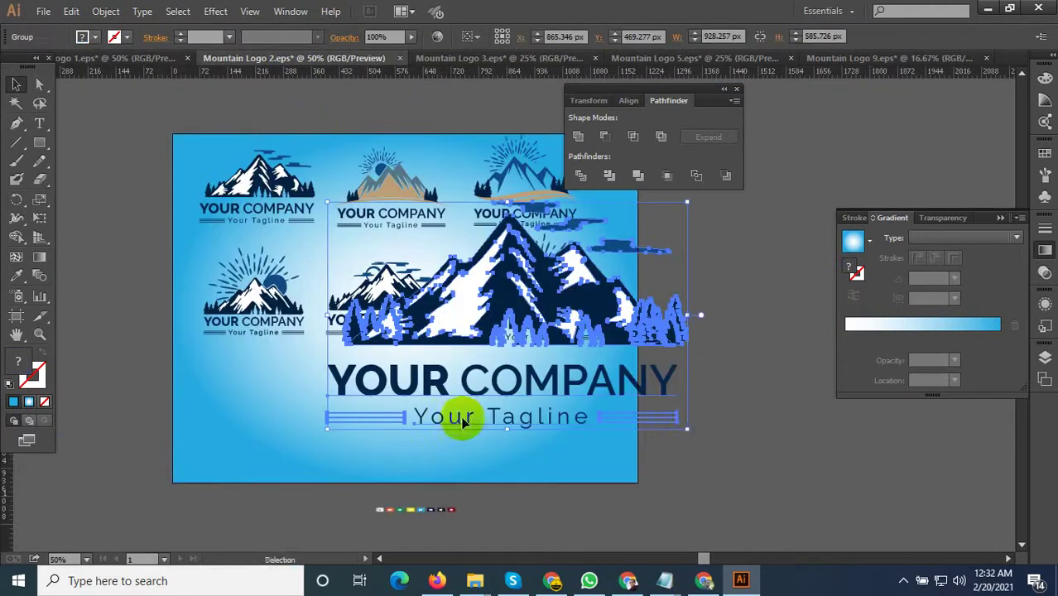
{"action": "left_click_drag", "start_coordinate": [688, 431], "coordinate": [436, 358]}
{"action": "left_click_drag", "start_coordinate": [402, 230], "coordinate": [252, 414]}
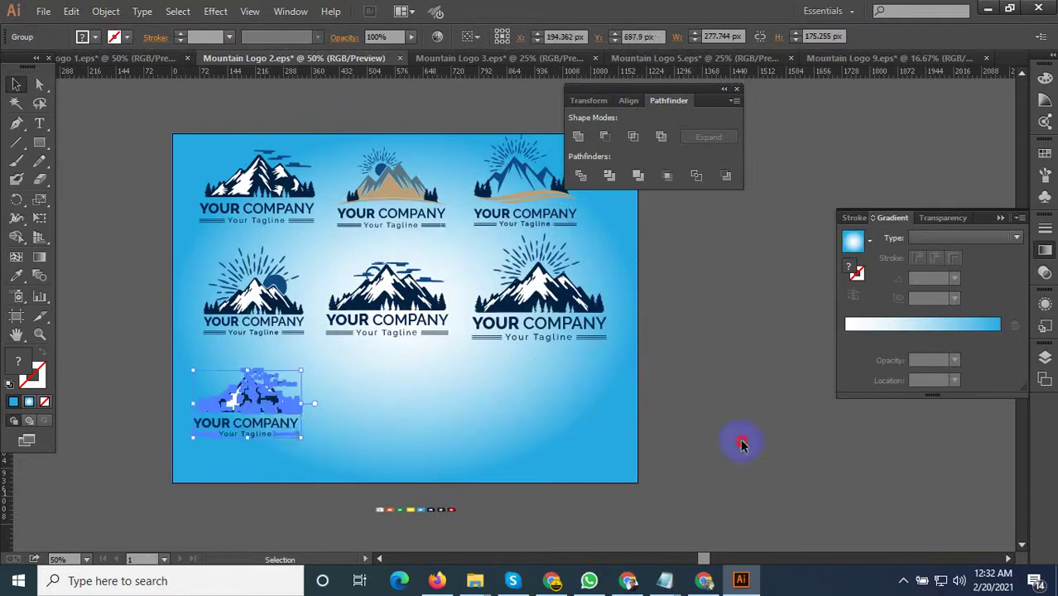
{"action": "left_click", "coordinate": [740, 442]}
Close Mountain Logo 3 without saving changes.
{"action": "left_click", "coordinate": [493, 58]}
{"action": "key", "text": "ctrl+minus"}
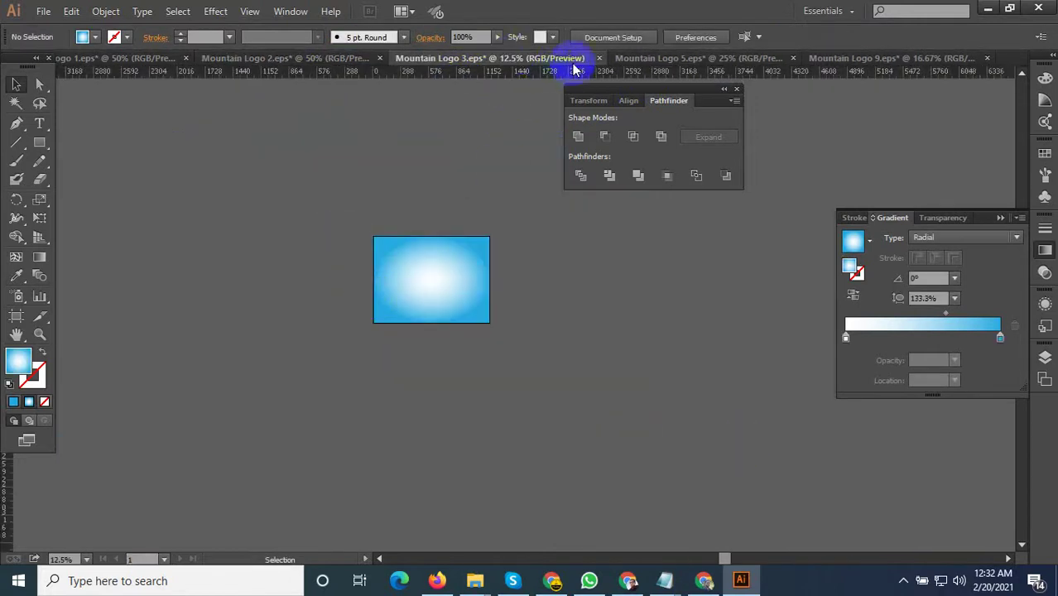
{"action": "left_click", "coordinate": [599, 62]}
{"action": "left_click", "coordinate": [597, 307]}
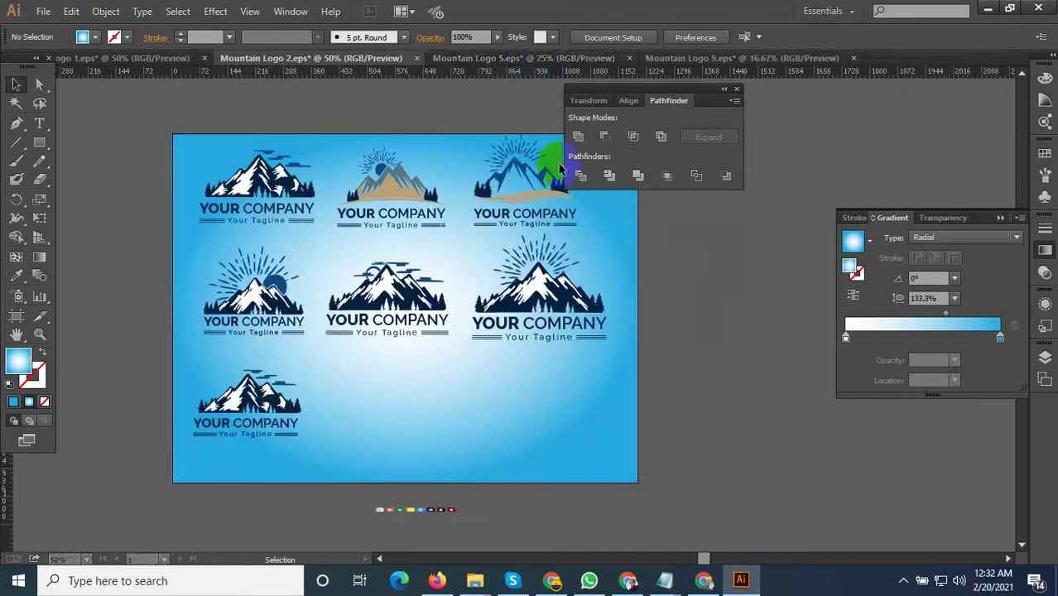
Close Mountain Logo 5 and Mountain Logo 9, discarding changes.
{"action": "left_click", "coordinate": [533, 60]}
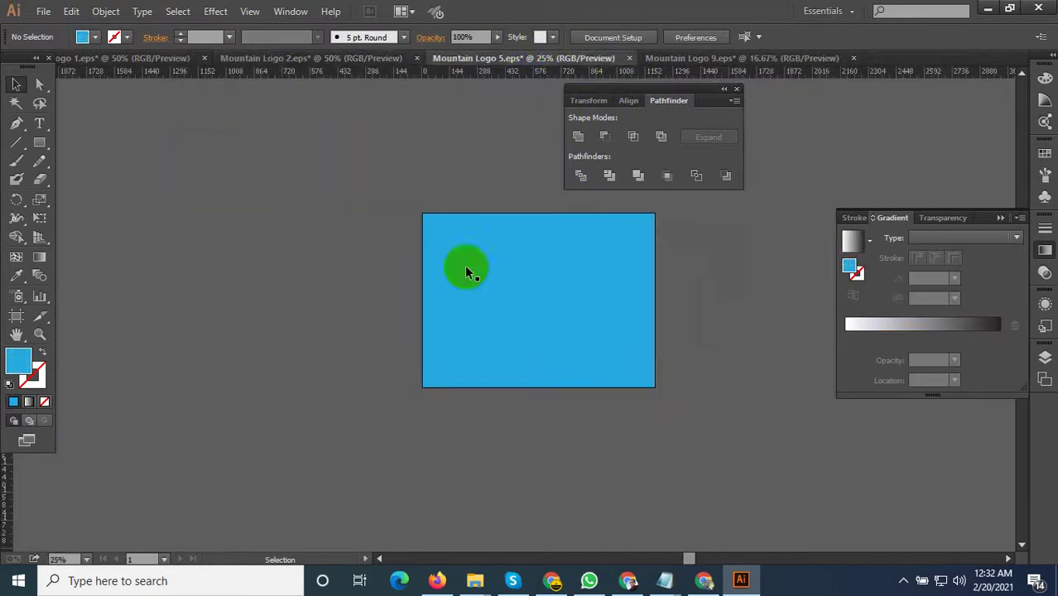
{"action": "left_click", "coordinate": [628, 59]}
{"action": "left_click", "coordinate": [607, 312]}
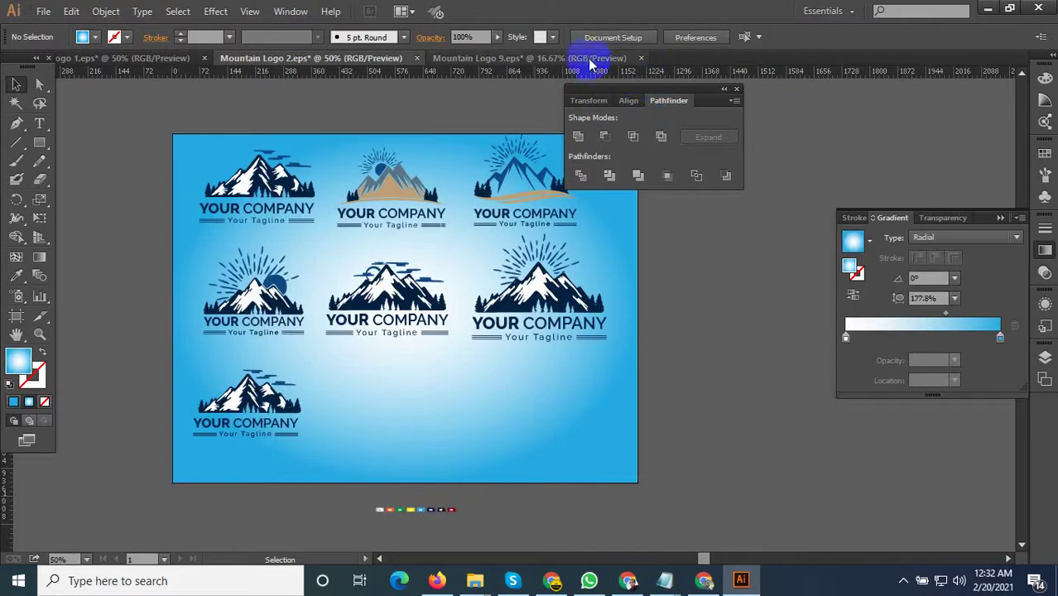
{"action": "left_click", "coordinate": [579, 59]}
{"action": "left_click", "coordinate": [641, 58]}
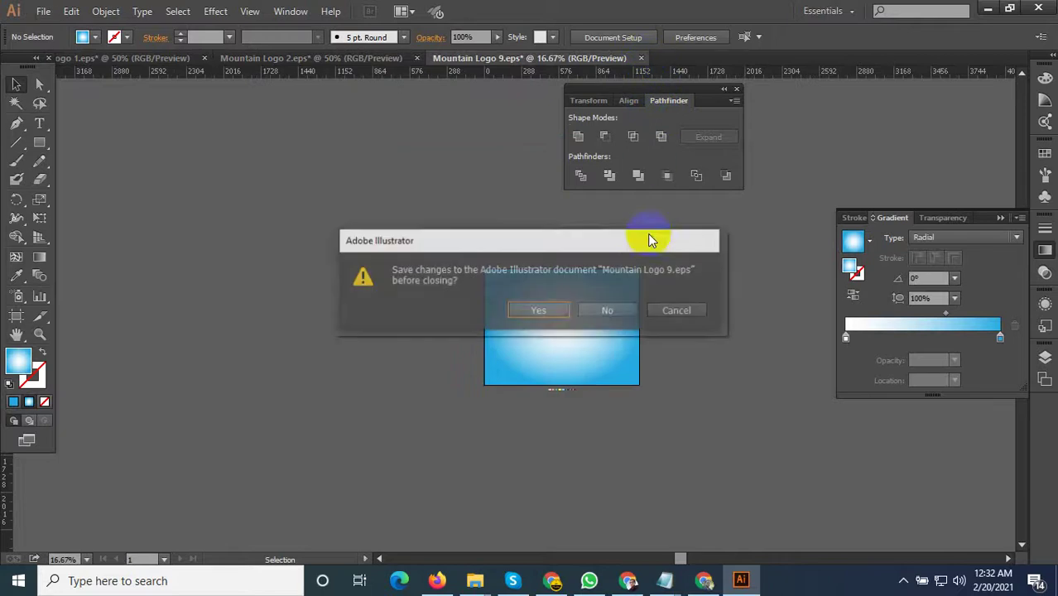
{"action": "left_click", "coordinate": [613, 307]}
Cut only the logo group from the red Logo 1 document.
{"action": "left_click", "coordinate": [152, 58]}
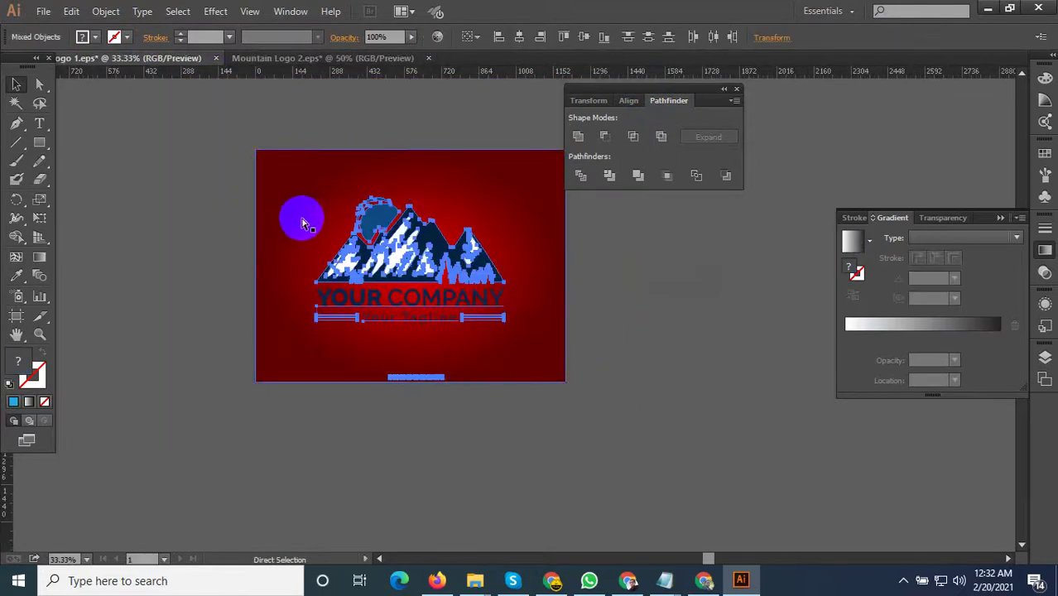
{"action": "left_click_drag", "start_coordinate": [255, 191], "coordinate": [356, 311]}
{"action": "left_click", "coordinate": [372, 383], "text": "shift"}
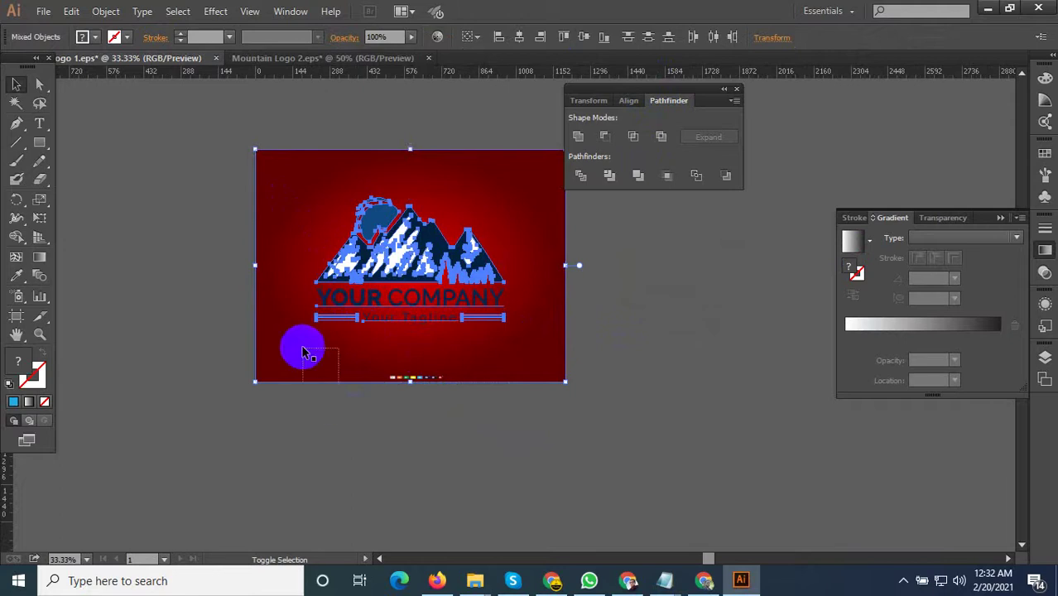
{"action": "left_click_drag", "start_coordinate": [303, 353], "coordinate": [401, 379]}
{"action": "key", "text": "ctrl+x"}
Paste the sun-and-mountain logo into Mountain Logo 2 and shrink it into the bottom row.
{"action": "left_click", "coordinate": [305, 58]}
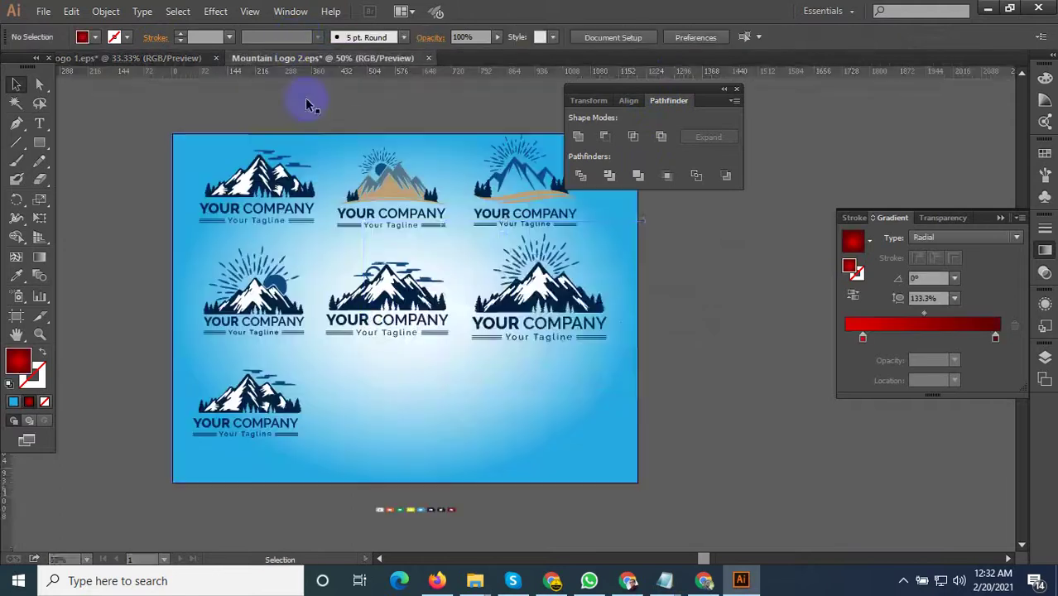
{"action": "key", "text": "ctrl+v"}
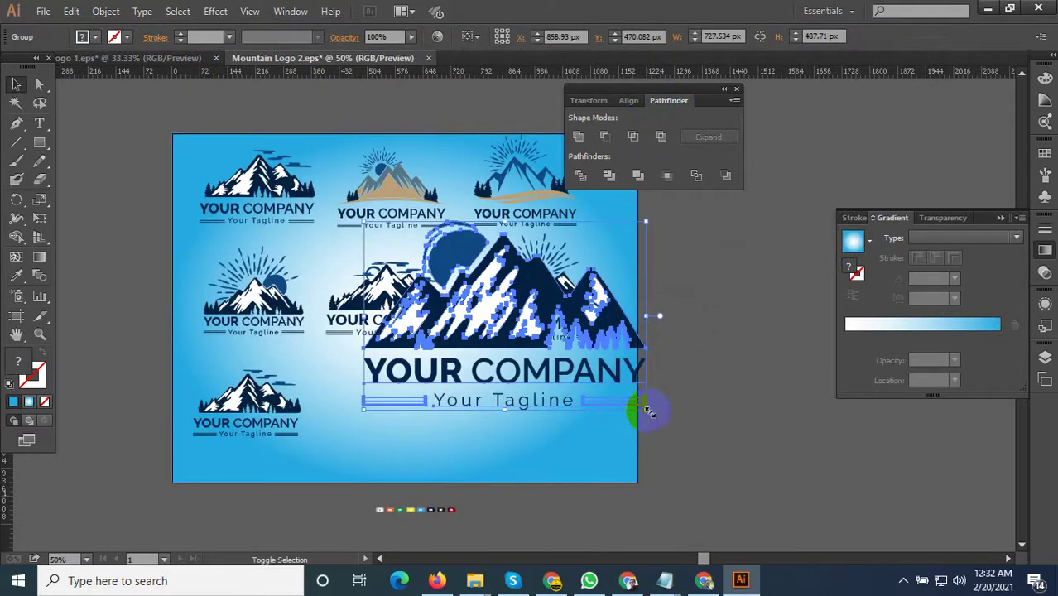
{"action": "mouse_move", "coordinate": [649, 413]}
{"action": "left_mouse_down"}
{"action": "mouse_move", "coordinate": [439, 283]}
{"action": "mouse_move", "coordinate": [406, 425]}
{"action": "left_mouse_up"}
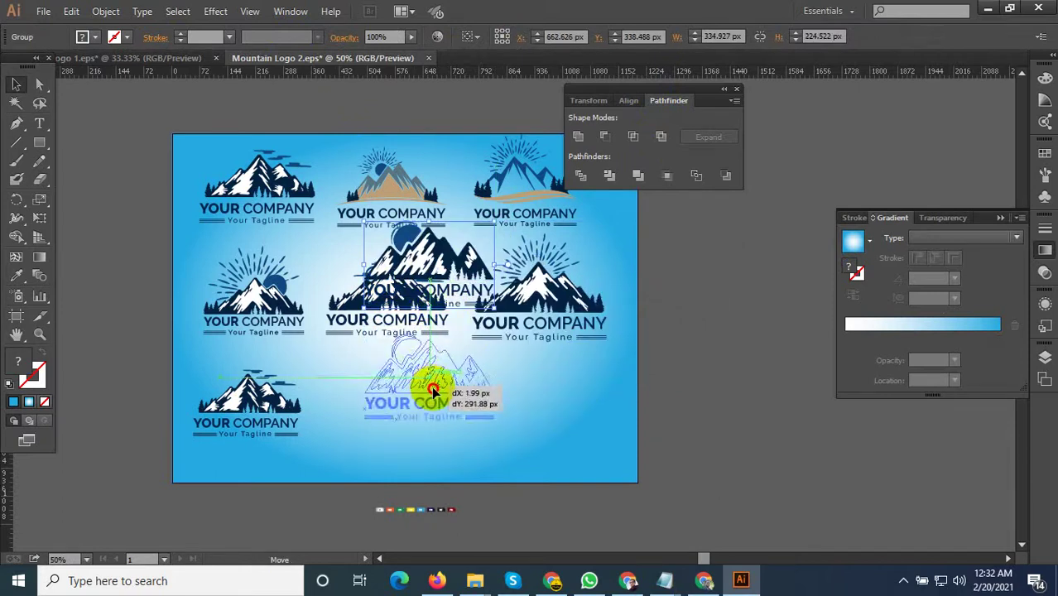
{"action": "scroll", "coordinate": [720, 338], "scroll_direction": "down", "scroll_amount": 3}
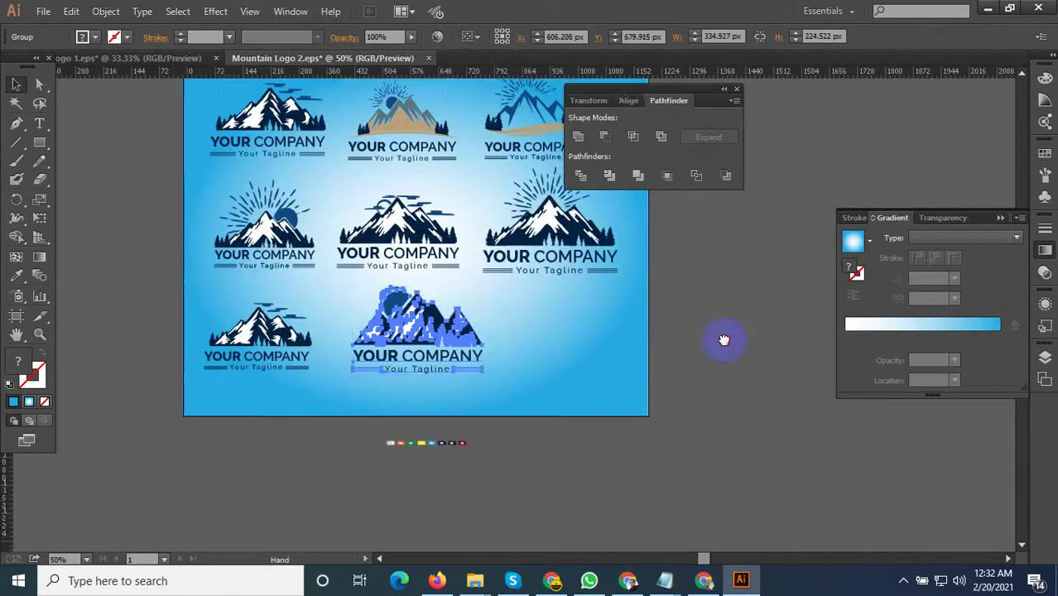
{"action": "scroll", "coordinate": [353, 330], "scroll_direction": "down", "scroll_amount": 1}
{"action": "scroll", "coordinate": [247, 302], "scroll_direction": "up", "scroll_amount": 2}
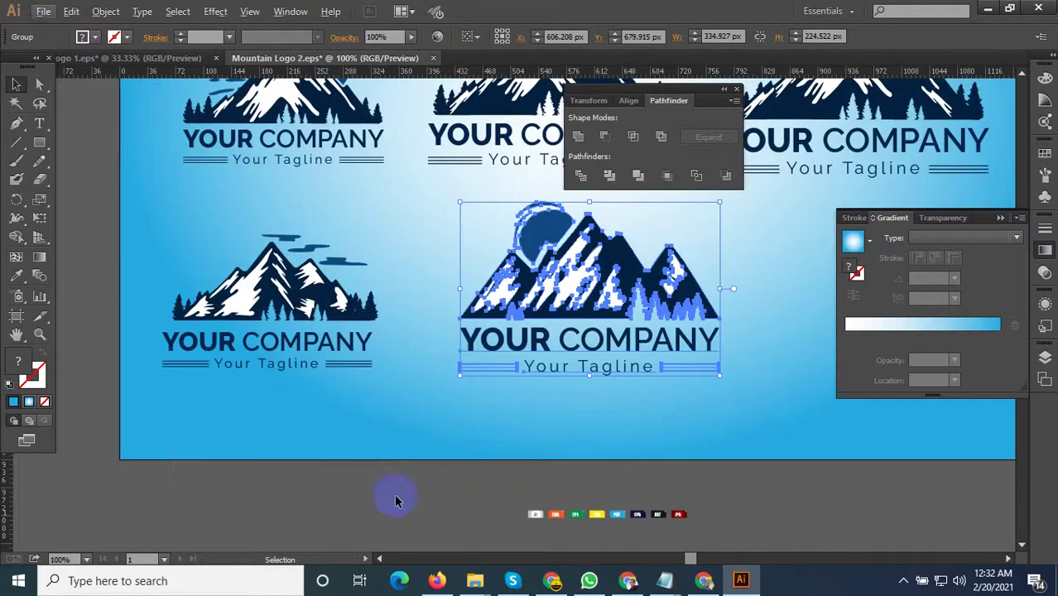
Enlarge the bottom-left logo and move both bottom-row logos further down.
{"action": "left_click", "coordinate": [177, 236]}
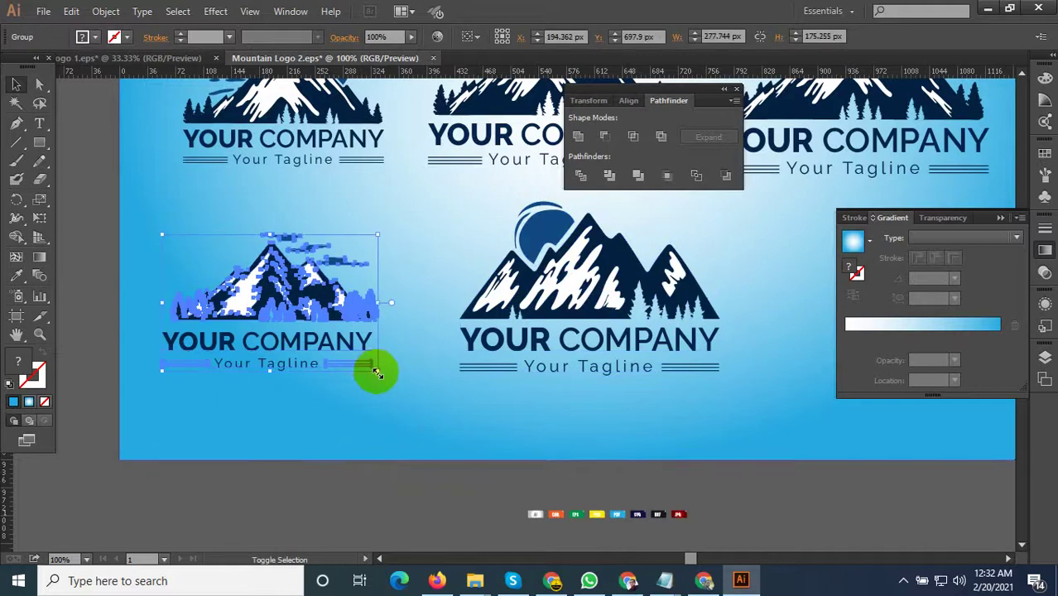
{"action": "mouse_move", "coordinate": [373, 374]}
{"action": "left_mouse_down"}
{"action": "mouse_move", "coordinate": [405, 387]}
{"action": "mouse_move", "coordinate": [390, 343]}
{"action": "left_mouse_up"}
{"action": "scroll", "coordinate": [202, 276], "scroll_direction": "down", "scroll_amount": 2}
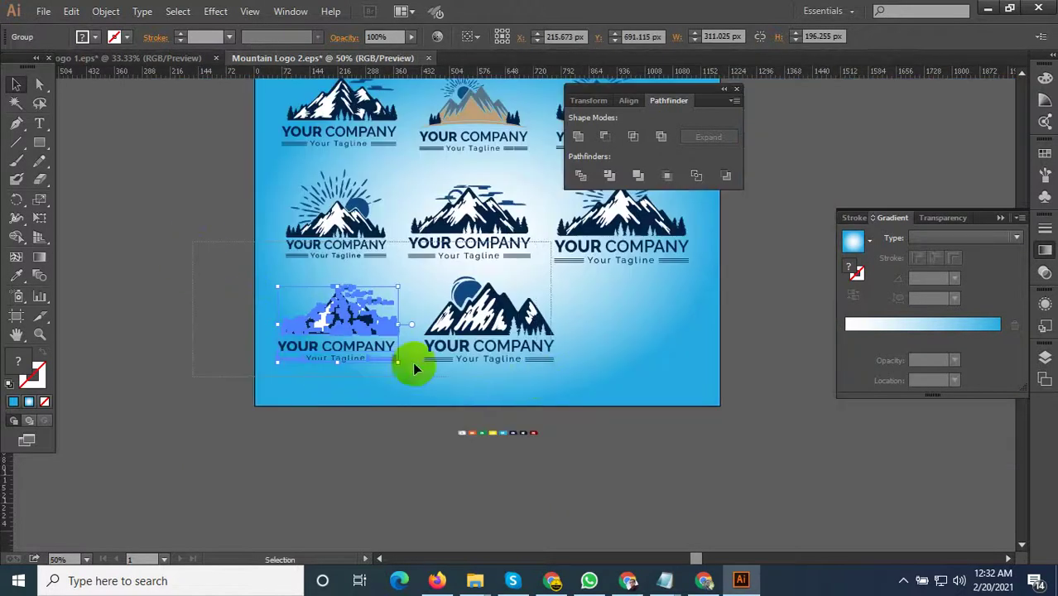
{"action": "left_click_drag", "start_coordinate": [184, 284], "coordinate": [587, 387]}
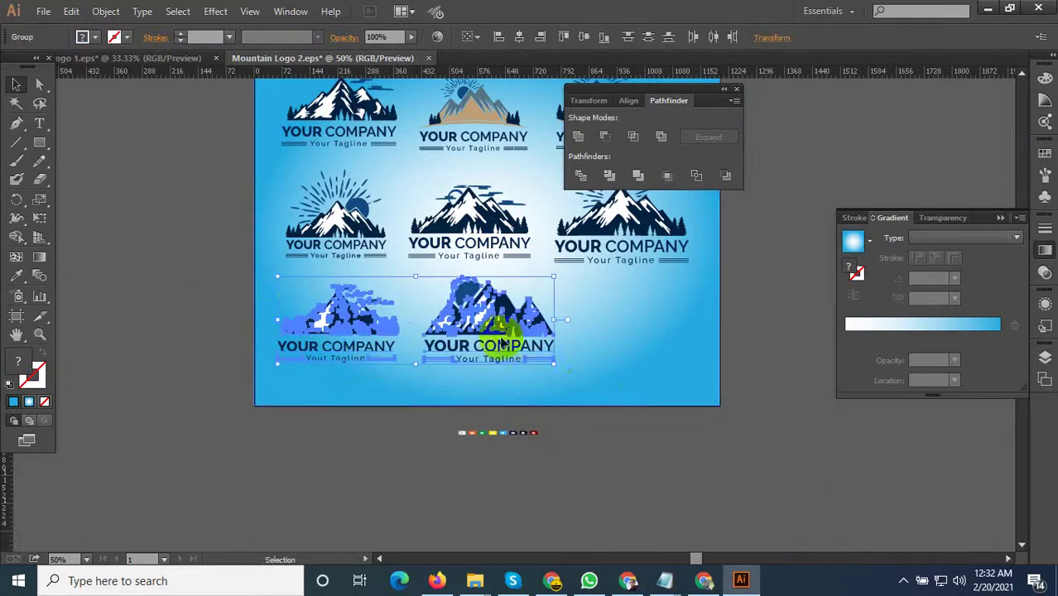
{"action": "mouse_move", "coordinate": [497, 334]}
{"action": "left_mouse_down"}
{"action": "mouse_move", "coordinate": [507, 351]}
{"action": "mouse_move", "coordinate": [454, 387]}
{"action": "left_mouse_up"}
{"action": "left_click", "coordinate": [390, 470]}
{"action": "scroll", "coordinate": [390, 473], "scroll_direction": "down", "scroll_amount": 1}
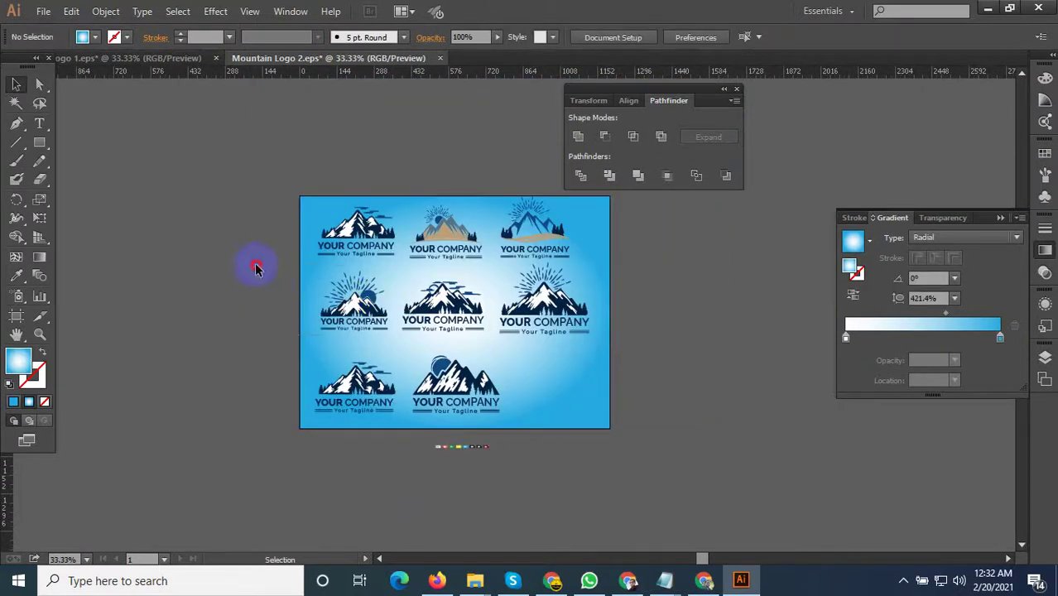
Resize and reposition the two left middle-row logos.
{"action": "mouse_move", "coordinate": [255, 260]}
{"action": "left_mouse_down"}
{"action": "mouse_move", "coordinate": [590, 336]}
{"action": "mouse_move", "coordinate": [568, 331]}
{"action": "left_mouse_up"}
{"action": "left_click", "coordinate": [660, 329]}
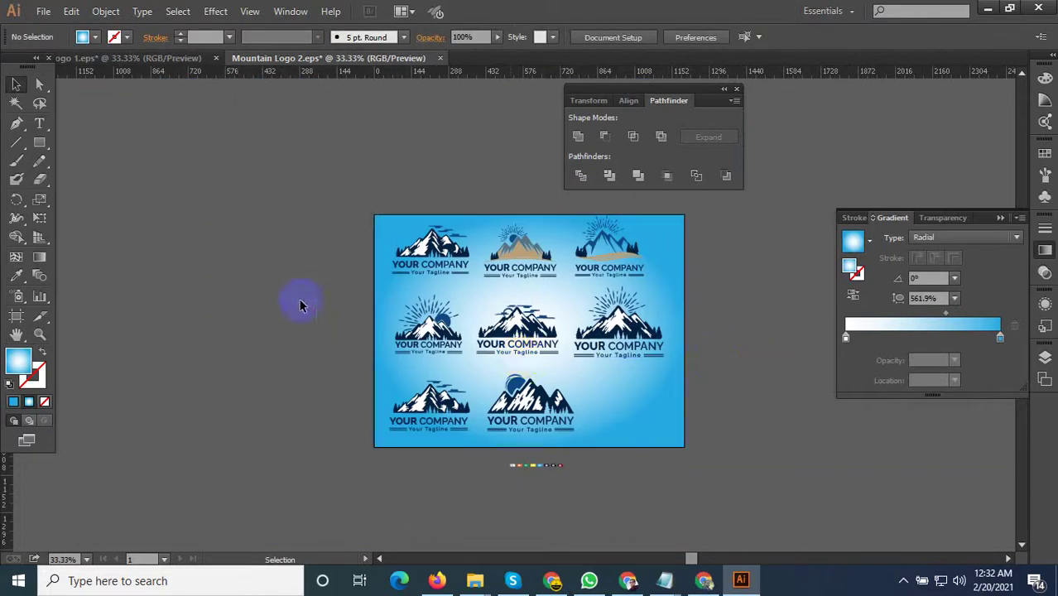
{"action": "left_click_drag", "start_coordinate": [536, 365], "coordinate": [539, 367]}
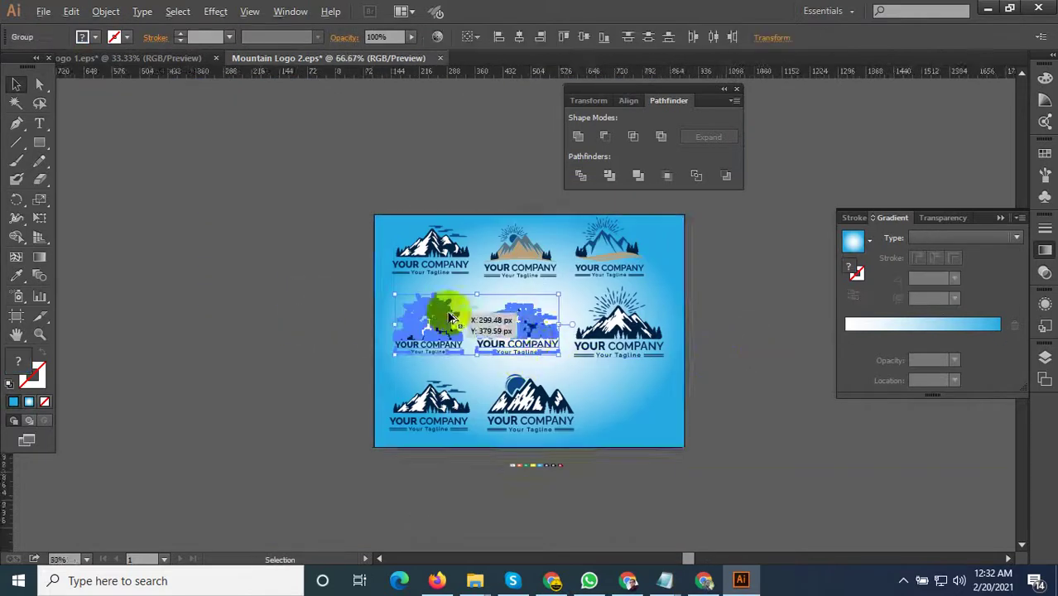
{"action": "scroll", "coordinate": [437, 307], "scroll_direction": "up", "scroll_amount": 2}
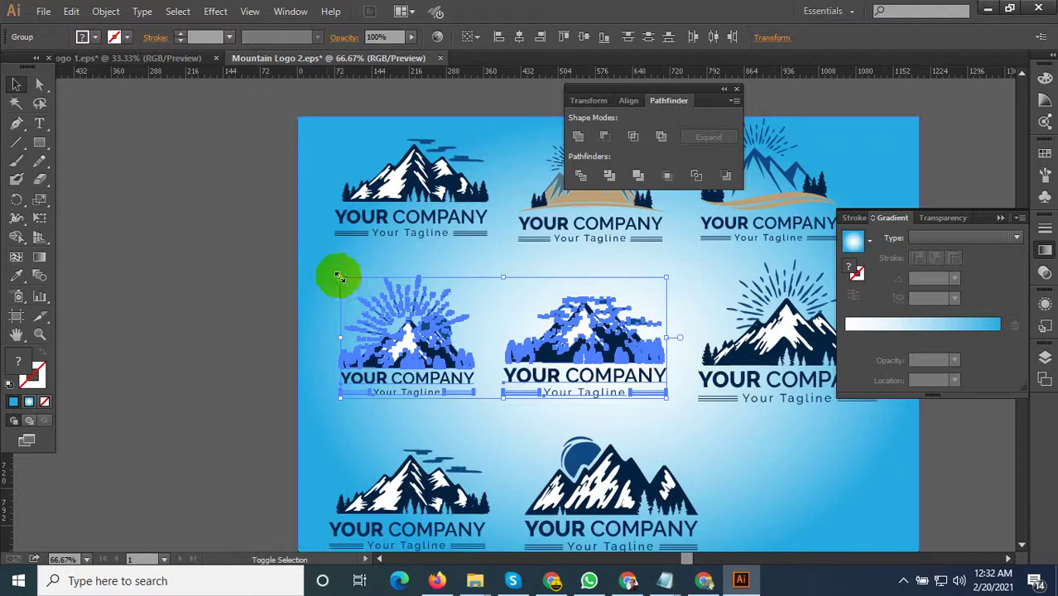
{"action": "left_click_drag", "start_coordinate": [340, 277], "coordinate": [332, 273]}
{"action": "mouse_move", "coordinate": [568, 348]}
{"action": "left_mouse_down"}
{"action": "mouse_move", "coordinate": [576, 360]}
{"action": "mouse_move", "coordinate": [543, 383]}
{"action": "left_mouse_up"}
Inspect the middle-row logos' alignment at closer zoom.
{"action": "key", "text": "ctrl+minus"}
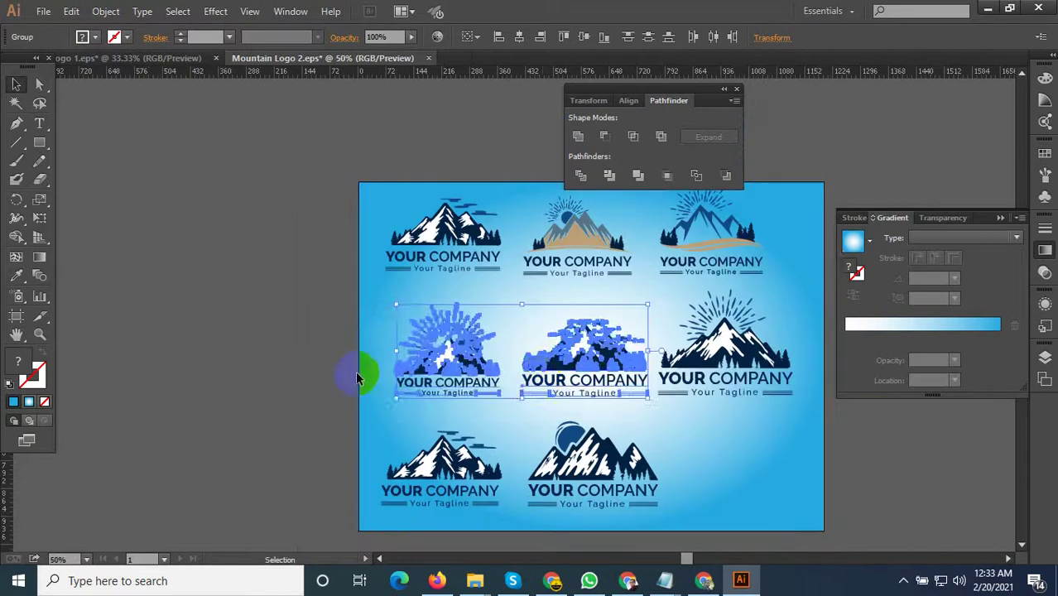
{"action": "left_click", "coordinate": [337, 321]}
{"action": "left_click_drag", "start_coordinate": [527, 419], "coordinate": [488, 410]}
{"action": "left_click", "coordinate": [286, 322]}
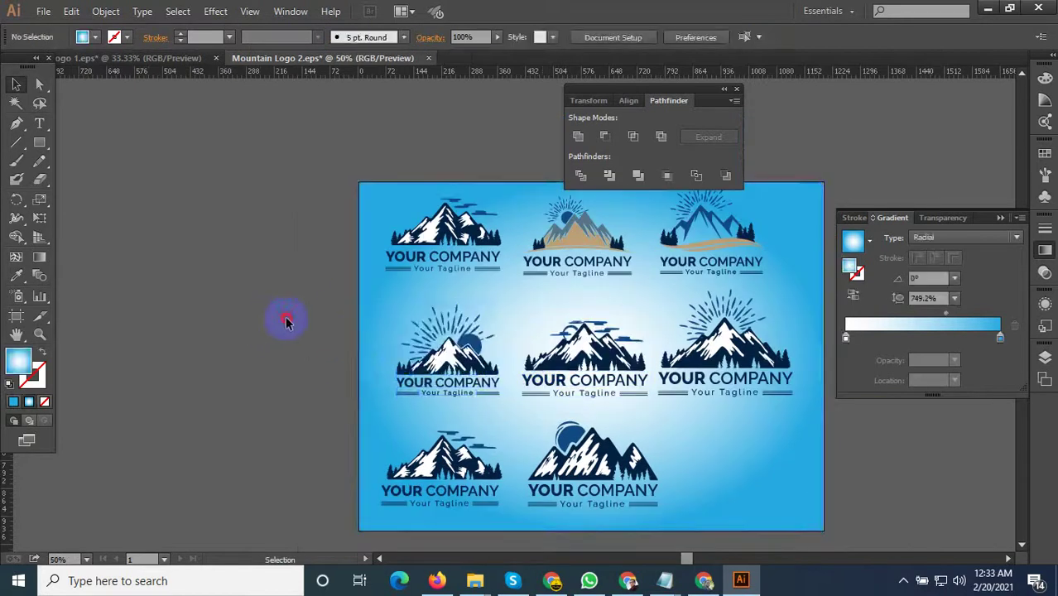
{"action": "left_click", "coordinate": [414, 352]}
{"action": "key", "text": "ctrl+plus"}
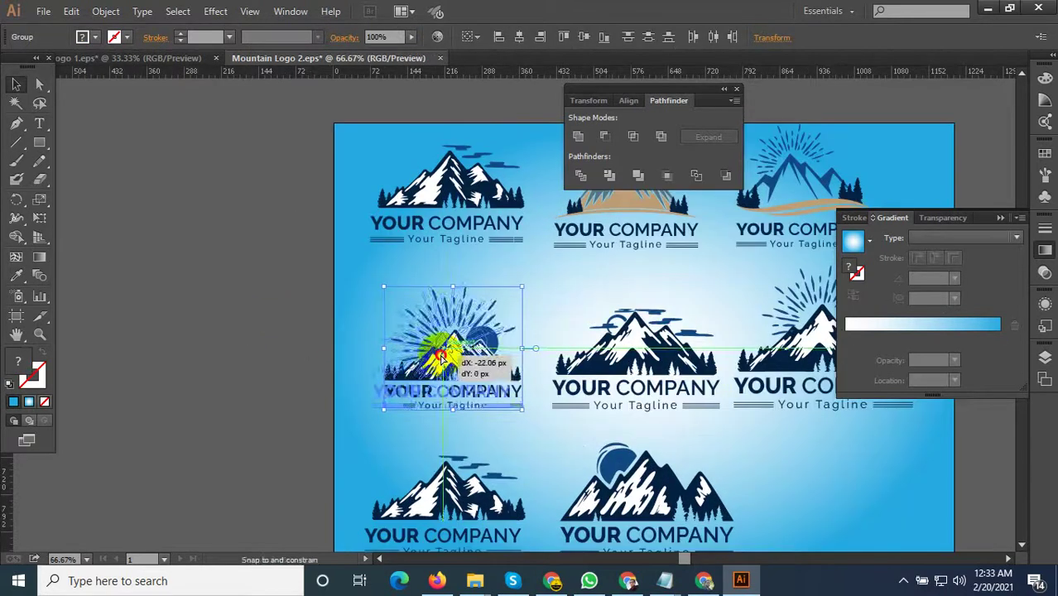
{"action": "key", "text": "ctrl+minus"}
{"action": "left_click", "coordinate": [295, 318]}
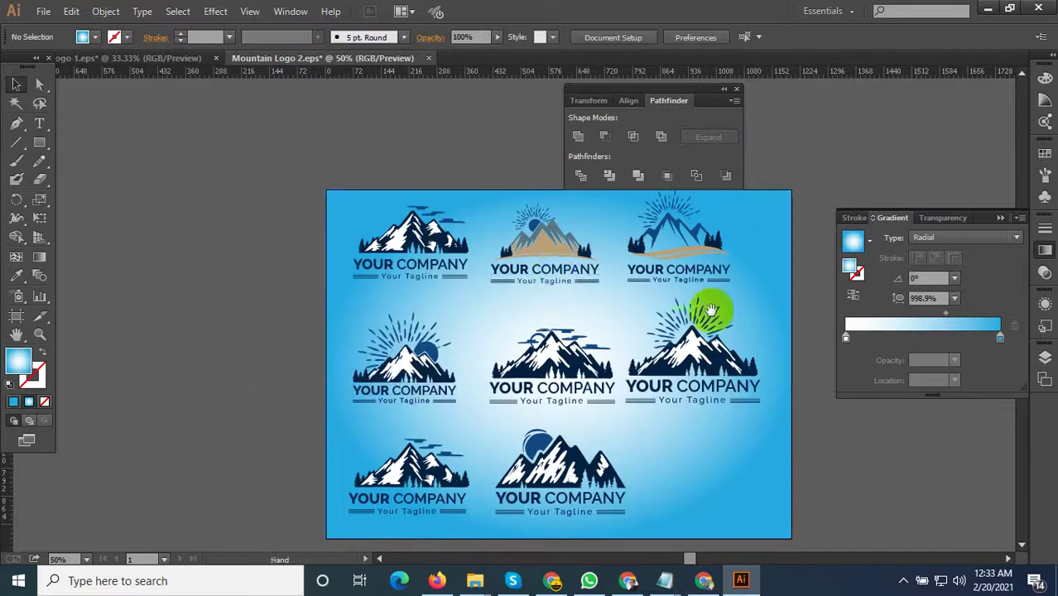
{"action": "left_click_drag", "start_coordinate": [711, 310], "coordinate": [636, 342]}
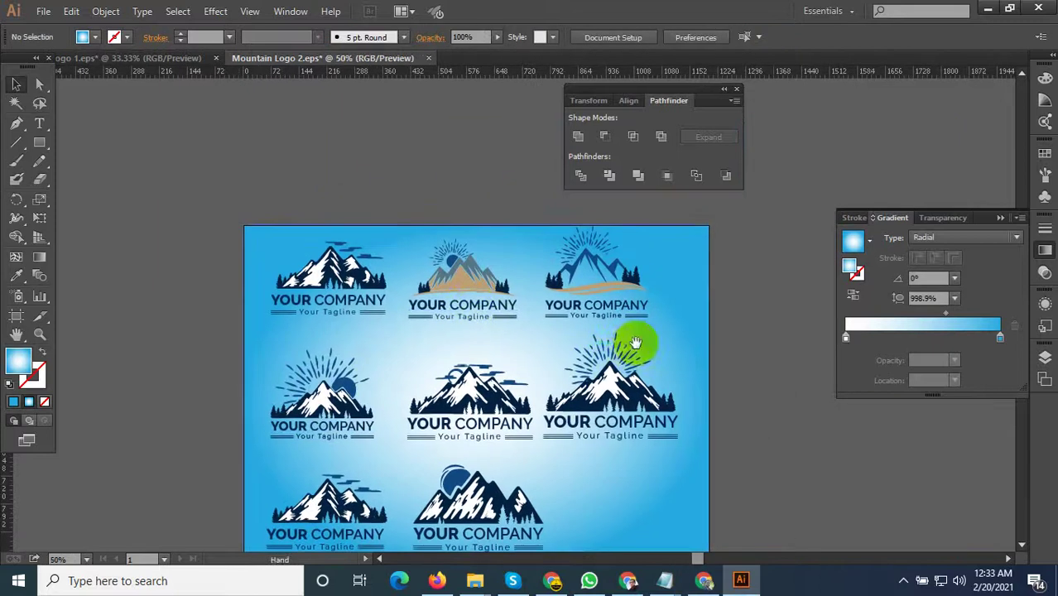
Lower the top-left logo slightly and nudge the top-middle and top-right logos down and right.
{"action": "left_click", "coordinate": [349, 304]}
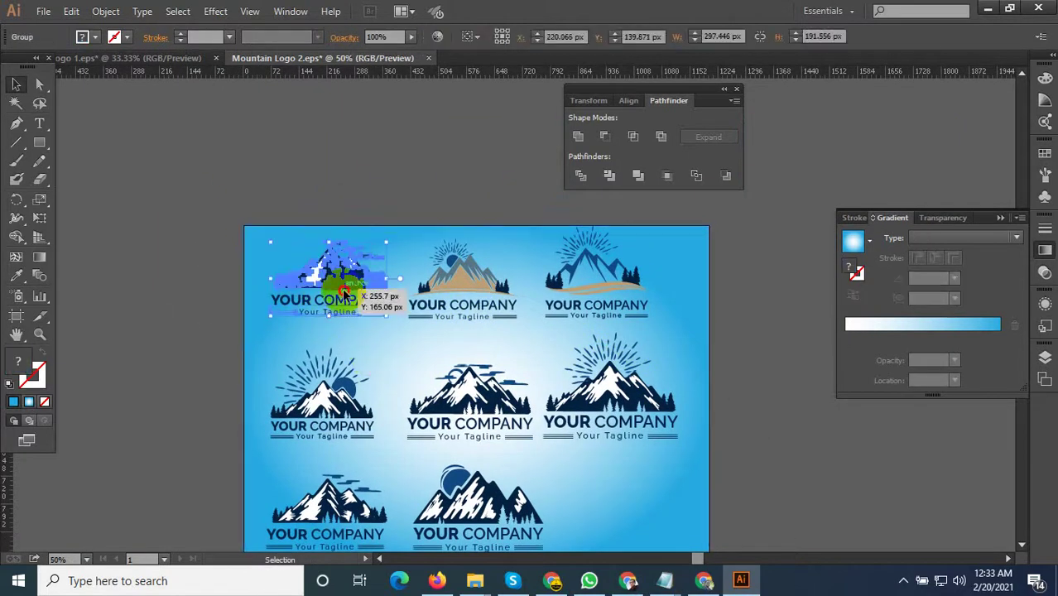
{"action": "left_click_drag", "start_coordinate": [343, 294], "coordinate": [344, 303]}
{"action": "left_click", "coordinate": [430, 163]}
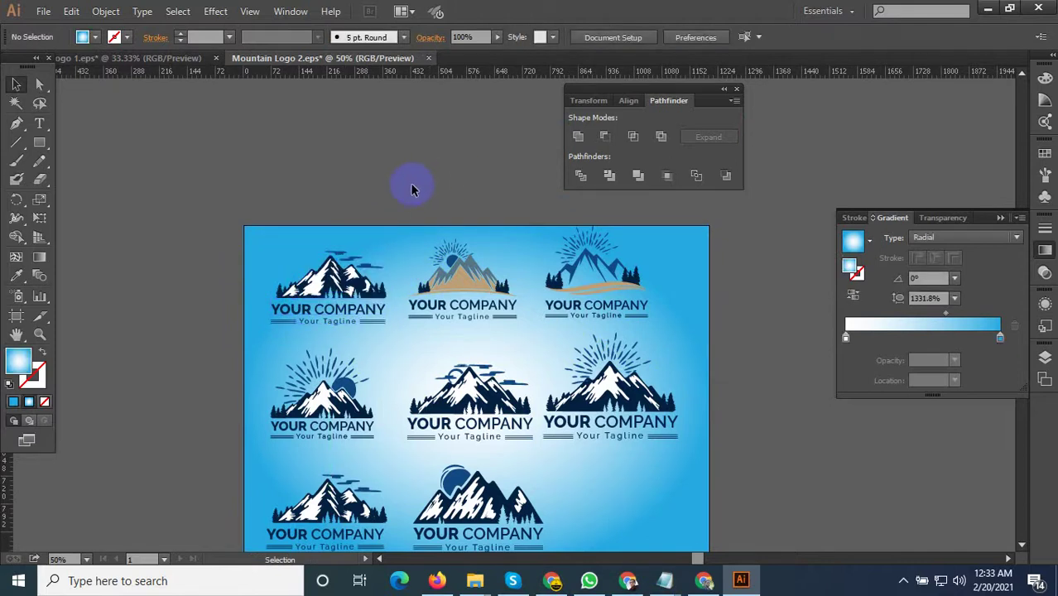
{"action": "left_click_drag", "start_coordinate": [566, 302], "coordinate": [721, 338]}
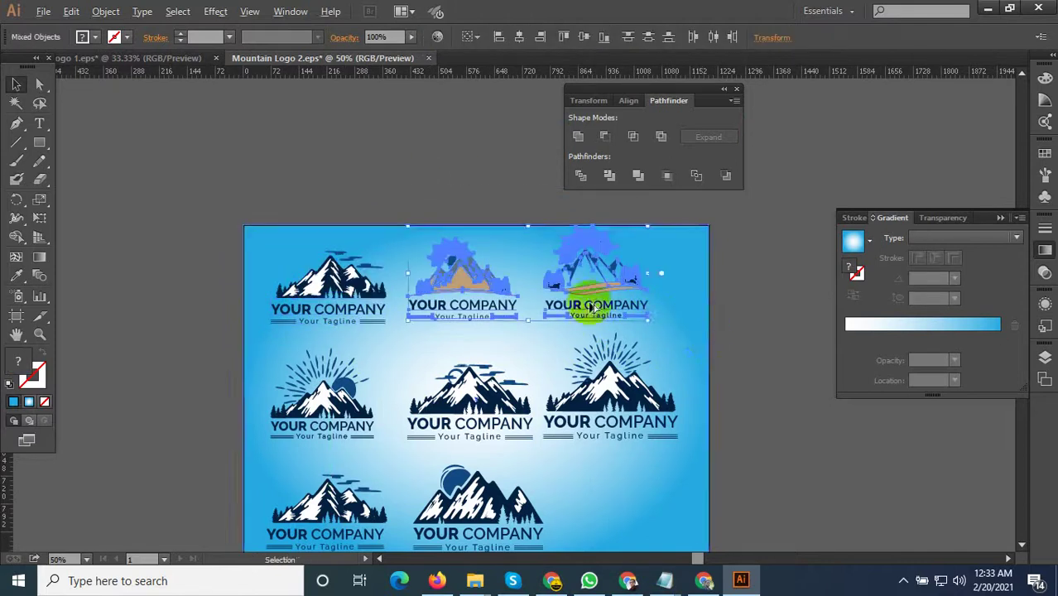
{"action": "scroll", "coordinate": [596, 319], "scroll_direction": "up", "scroll_amount": 2}
{"action": "left_click_drag", "start_coordinate": [617, 335], "coordinate": [608, 344]}
{"action": "left_click", "coordinate": [503, 358]}
Shift the top-right logo right, then review the whole page.
{"action": "key", "text": "ctrl+minus"}
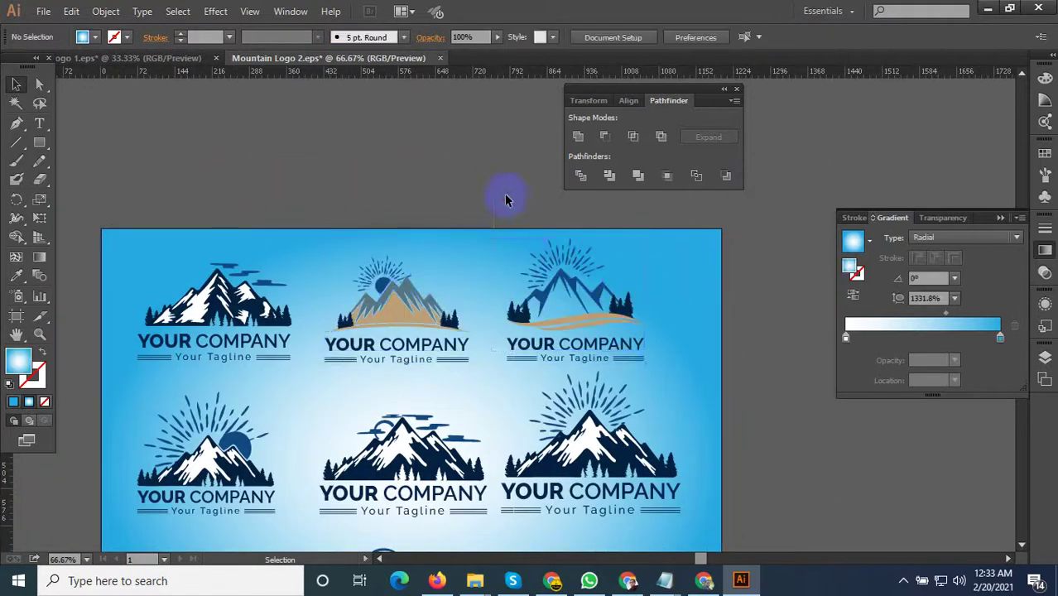
{"action": "left_click", "coordinate": [635, 342]}
{"action": "left_click_drag", "start_coordinate": [599, 344], "coordinate": [618, 346]}
{"action": "left_click", "coordinate": [728, 380]}
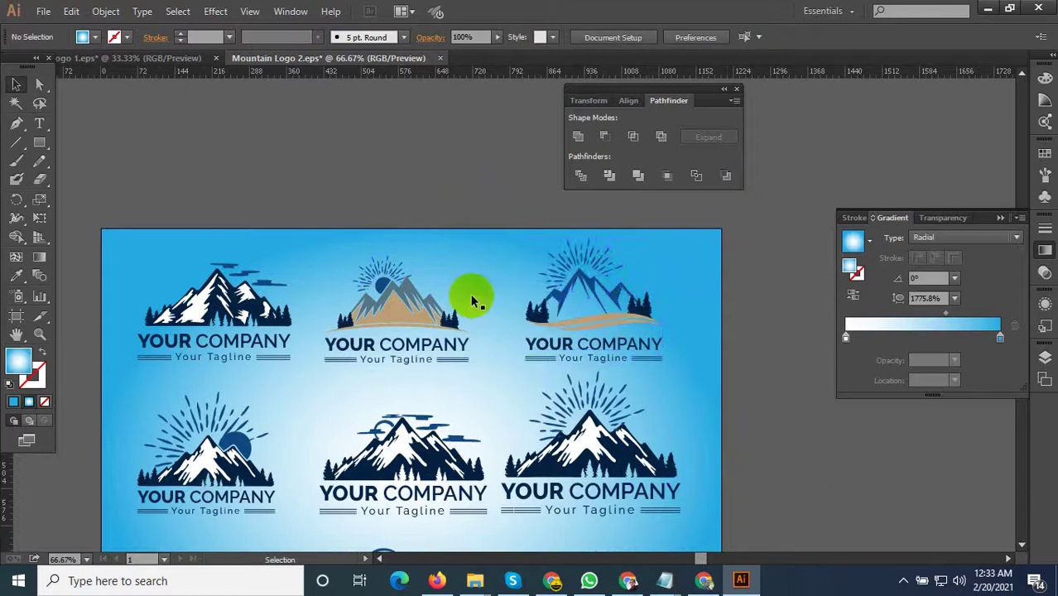
{"action": "key", "text": "ctrl+minus"}
{"action": "key", "text": "ctrl+minus"}
{"action": "key", "text": "ctrl+minus"}
{"action": "scroll", "coordinate": [443, 447], "scroll_direction": "up", "scroll_amount": 3}
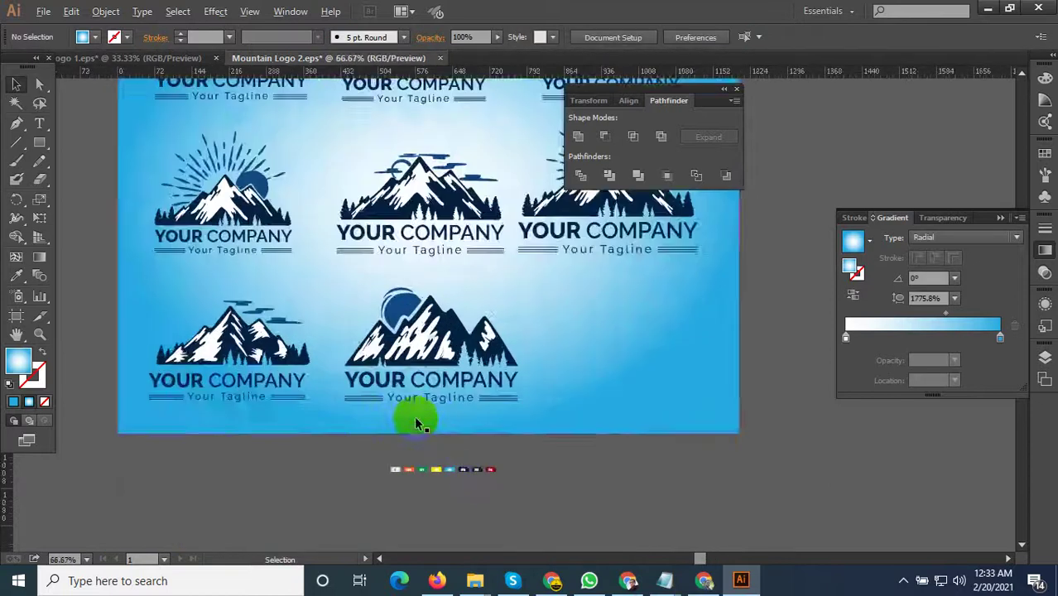
{"action": "scroll", "coordinate": [422, 473], "scroll_direction": "down", "scroll_amount": 1}
{"action": "left_click_drag", "start_coordinate": [421, 470], "coordinate": [363, 390]}
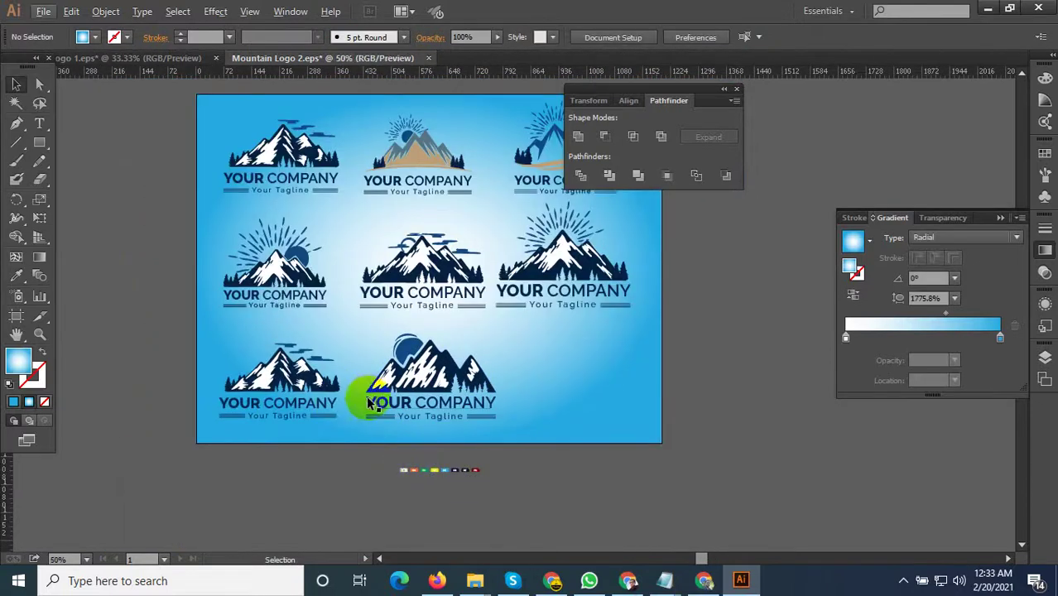
{"action": "scroll", "coordinate": [270, 289], "scroll_direction": "up", "scroll_amount": 2}
{"action": "scroll", "coordinate": [270, 288], "scroll_direction": "left", "scroll_amount": 2}
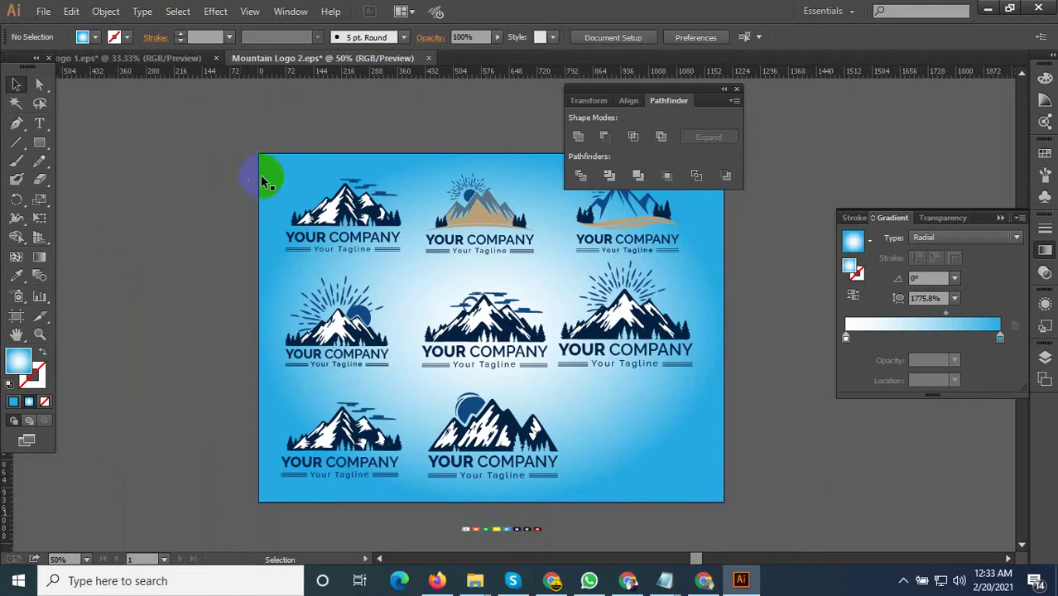
Copy the top-middle tan mountain logo into the bottom-right slot and scale it to match.
{"action": "left_click_drag", "start_coordinate": [357, 305], "coordinate": [401, 225]}
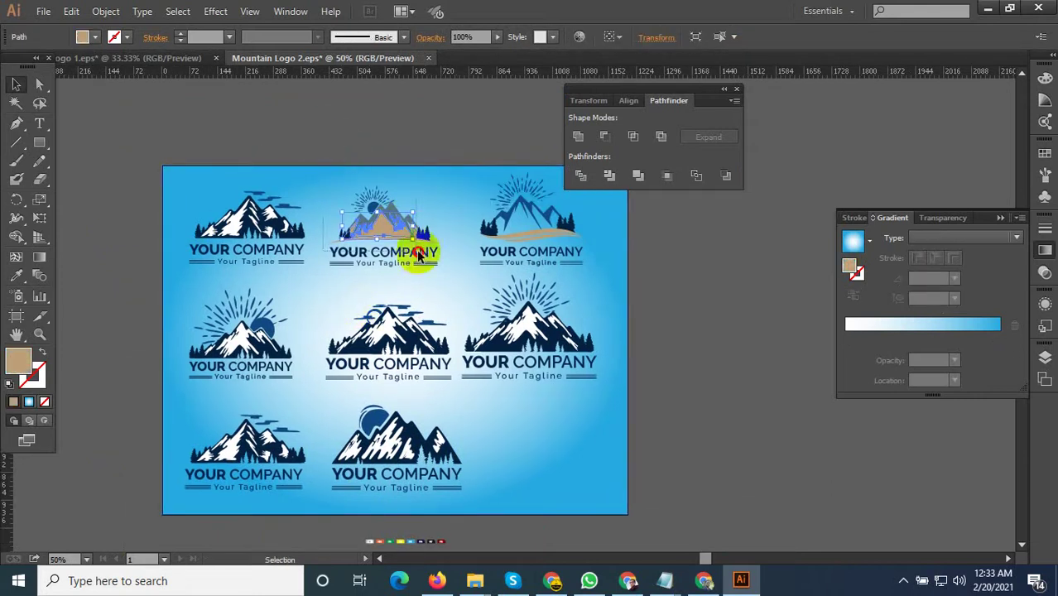
{"action": "left_click", "coordinate": [389, 224]}
{"action": "mouse_move", "coordinate": [395, 221]}
{"action": "left_mouse_down"}
{"action": "mouse_move", "coordinate": [550, 460]}
{"action": "mouse_move", "coordinate": [580, 464]}
{"action": "mouse_move", "coordinate": [413, 260]}
{"action": "mouse_move", "coordinate": [546, 476]}
{"action": "mouse_move", "coordinate": [539, 468]}
{"action": "left_mouse_up"}
{"action": "key", "text": "ctrl+z"}
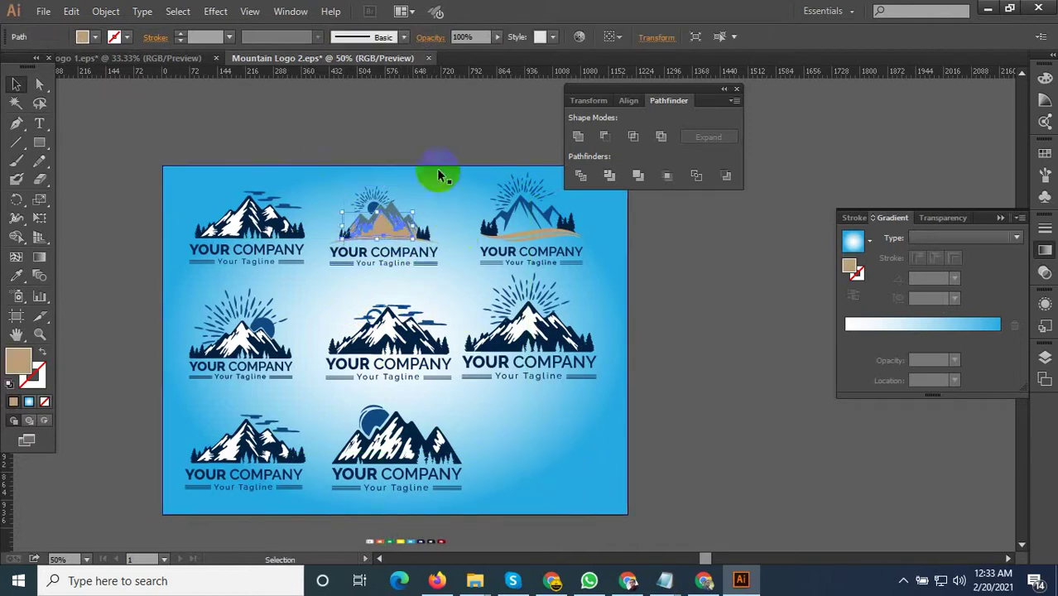
{"action": "mouse_move", "coordinate": [343, 279]}
{"action": "left_mouse_down"}
{"action": "mouse_move", "coordinate": [383, 251]}
{"action": "mouse_move", "coordinate": [542, 465]}
{"action": "left_mouse_up"}
{"action": "scroll", "coordinate": [557, 472], "scroll_direction": "up", "scroll_amount": 2}
{"action": "scroll", "coordinate": [579, 459], "scroll_direction": "up", "scroll_amount": 1}
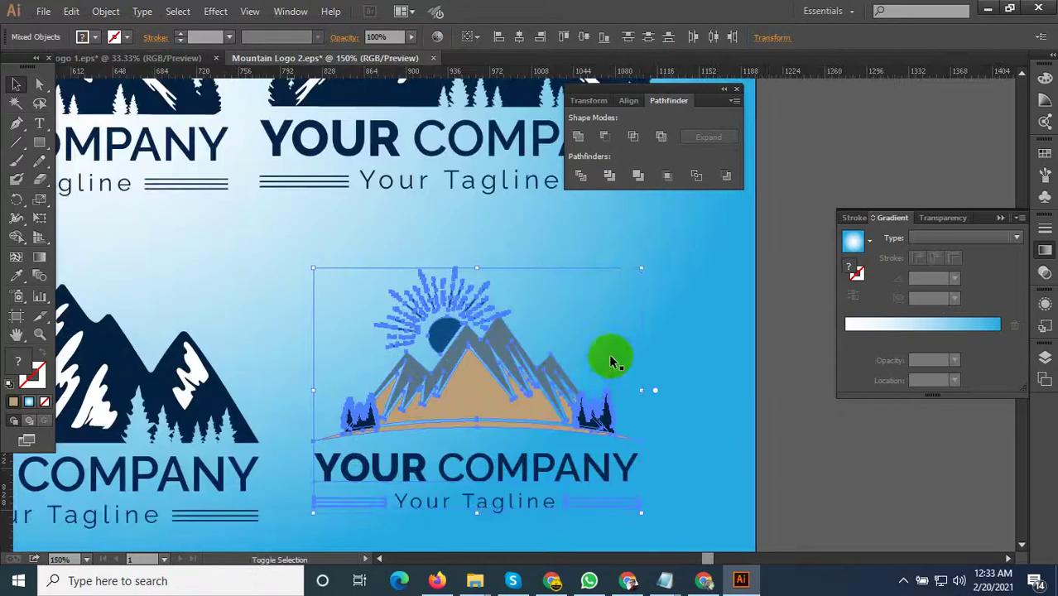
{"action": "left_click_drag", "start_coordinate": [640, 270], "coordinate": [614, 312]}
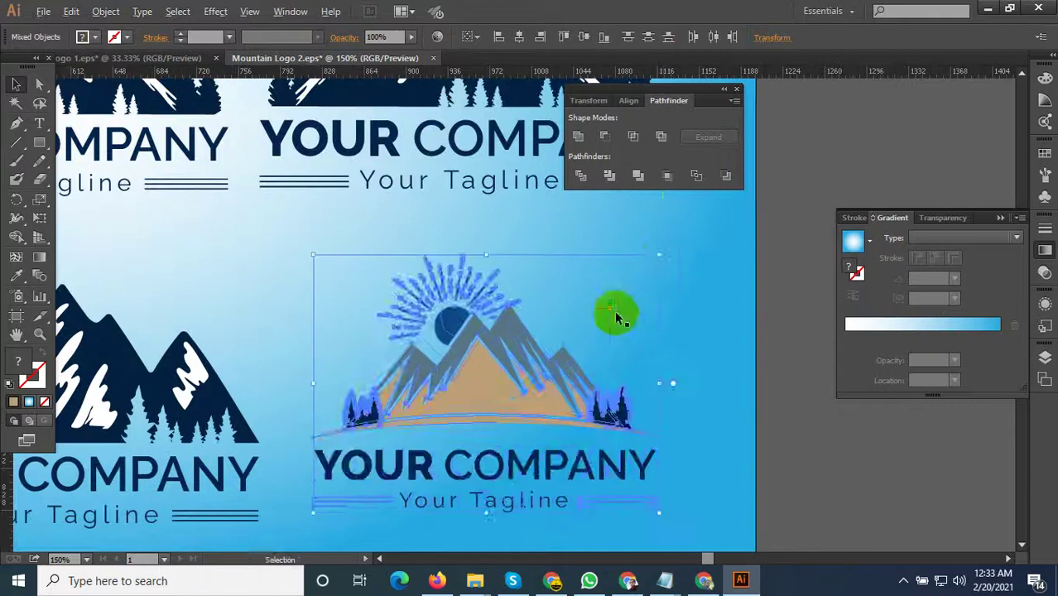
{"action": "scroll", "coordinate": [732, 441], "scroll_direction": "down", "scroll_amount": 2}
Ungroup the copied logo and move its sun and rays group into place.
{"action": "left_click", "coordinate": [638, 413]}
{"action": "mouse_move", "coordinate": [543, 327]}
{"action": "left_mouse_down"}
{"action": "mouse_move", "coordinate": [585, 377]}
{"action": "mouse_move", "coordinate": [426, 403]}
{"action": "mouse_move", "coordinate": [313, 329]}
{"action": "mouse_move", "coordinate": [306, 290]}
{"action": "left_mouse_up"}
{"action": "scroll", "coordinate": [426, 402], "scroll_direction": "down", "scroll_amount": 2}
{"action": "scroll", "coordinate": [313, 329], "scroll_direction": "up", "scroll_amount": 2}
{"action": "left_click", "coordinate": [650, 251]}
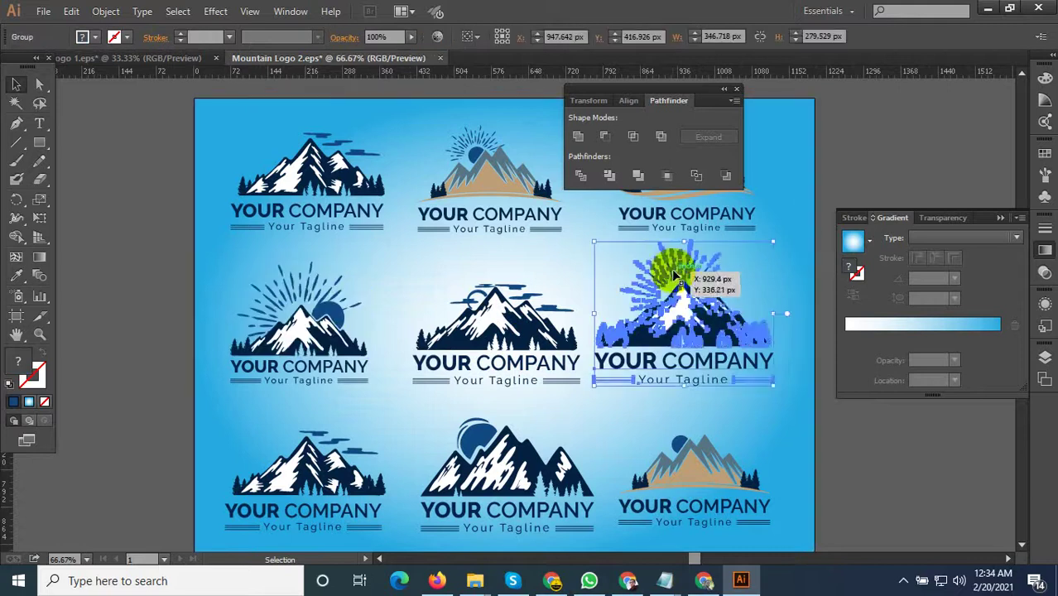
{"action": "right_click", "coordinate": [675, 276]}
{"action": "left_click", "coordinate": [718, 362]}
{"action": "scroll", "coordinate": [466, 366], "scroll_direction": "down", "scroll_amount": 1}
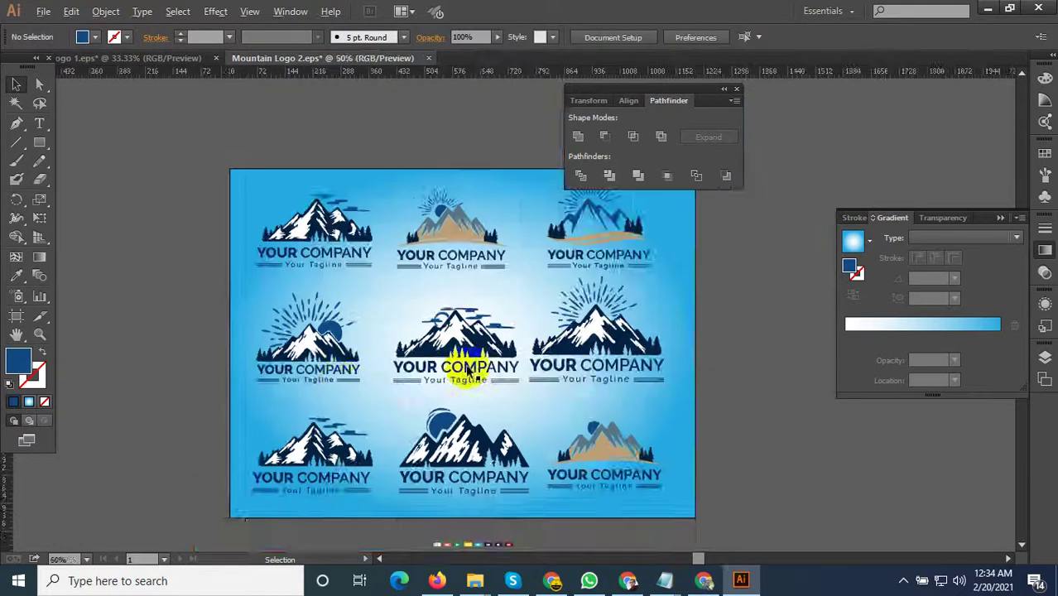
{"action": "scroll", "coordinate": [584, 366], "scroll_direction": "up", "scroll_amount": 1}
{"action": "left_click_drag", "start_coordinate": [590, 281], "coordinate": [602, 449]}
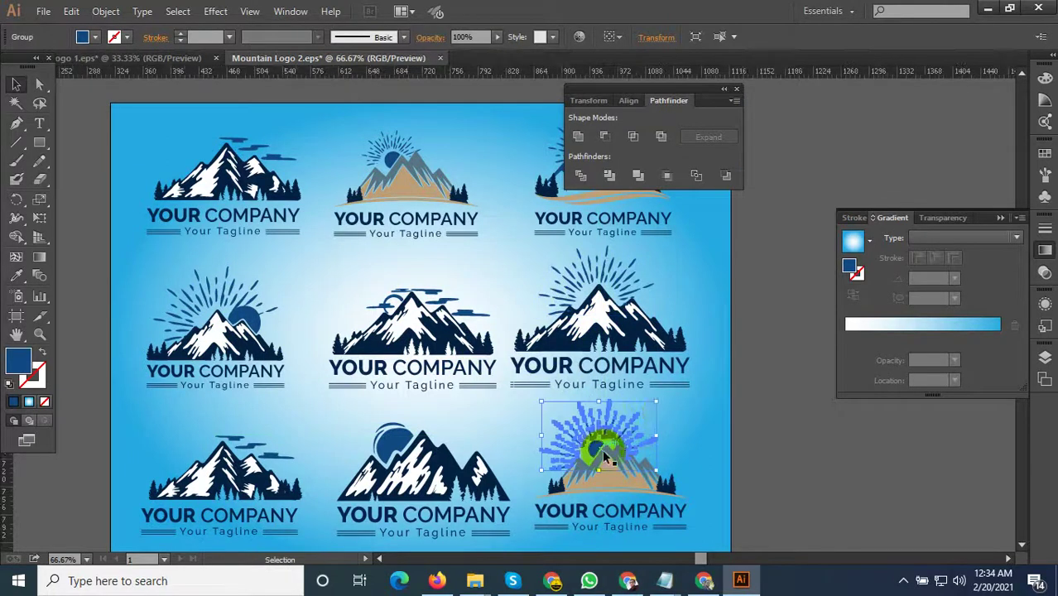
Shrink the bottom-right logo's sun-rays group from its corners and nudge it into position.
{"action": "scroll", "coordinate": [602, 449], "scroll_direction": "up", "scroll_amount": 3}
{"action": "left_click_drag", "start_coordinate": [760, 300], "coordinate": [709, 331]}
{"action": "scroll", "coordinate": [613, 464], "scroll_direction": "up", "scroll_amount": 2}
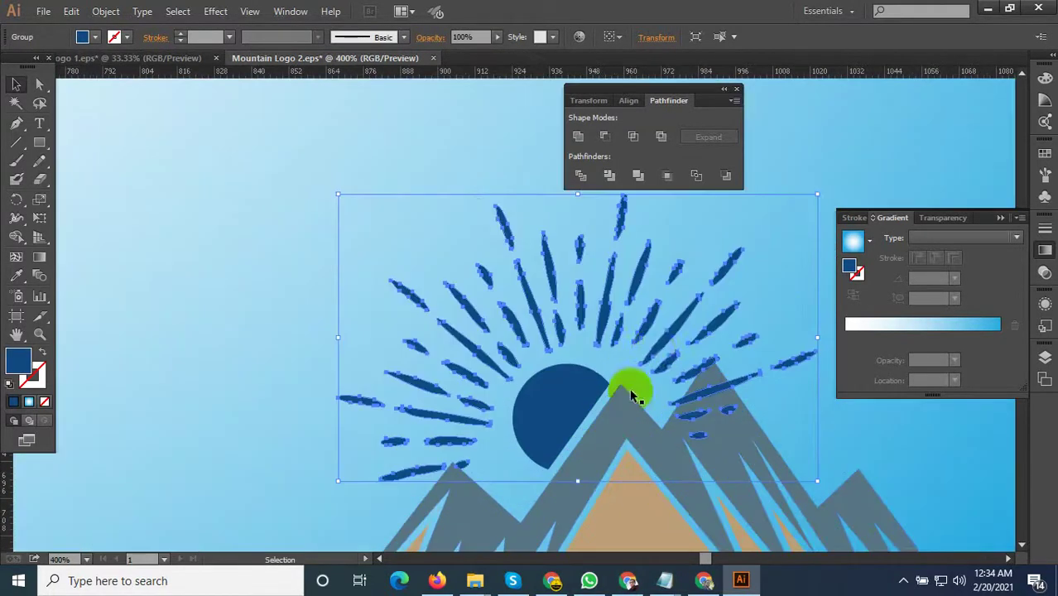
{"action": "left_click_drag", "start_coordinate": [655, 354], "coordinate": [634, 347]}
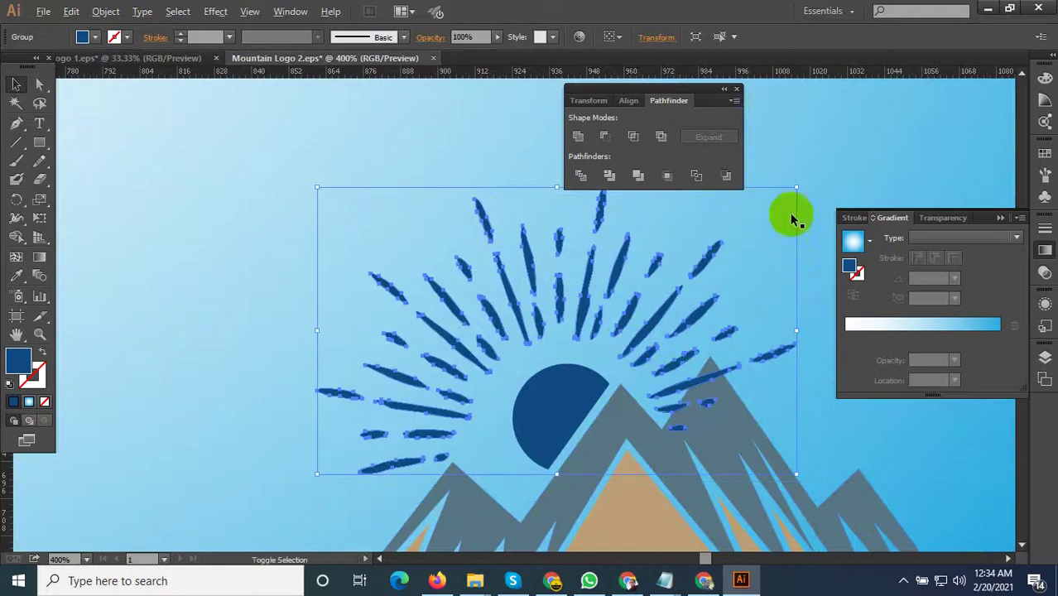
{"action": "left_click_drag", "start_coordinate": [798, 187], "coordinate": [716, 237]}
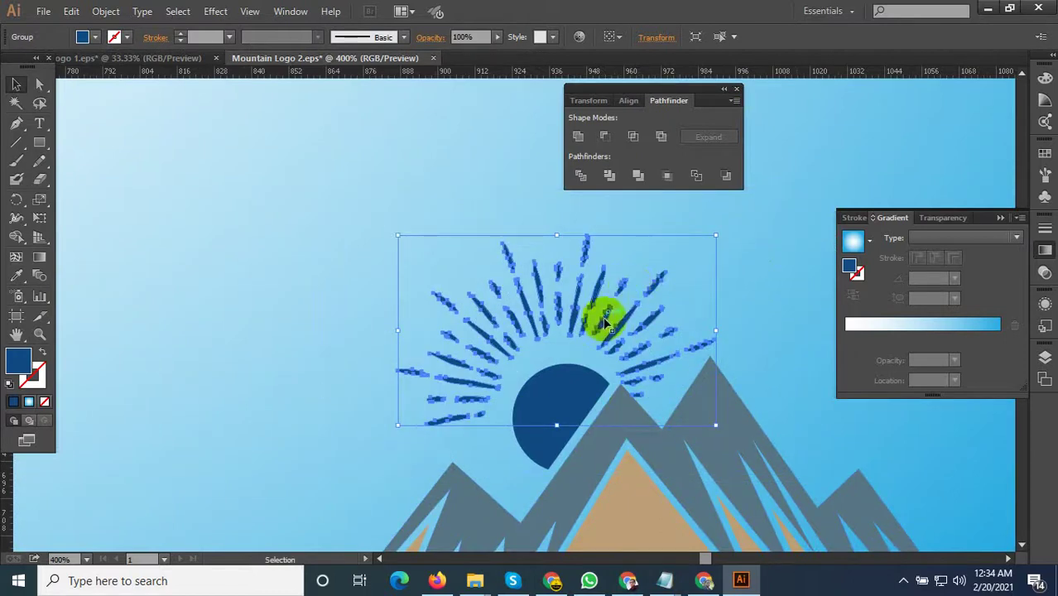
{"action": "left_click_drag", "start_coordinate": [606, 323], "coordinate": [610, 330]}
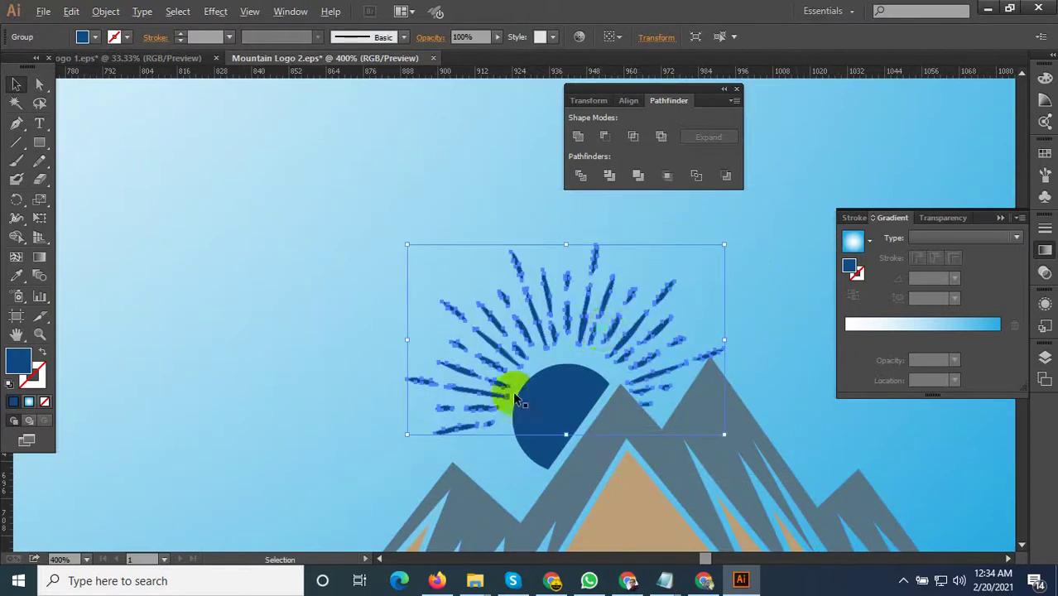
Rotate the sun rays counter-clockwise and settle them above the tan mountains.
{"action": "scroll", "coordinate": [518, 400], "scroll_direction": "down", "scroll_amount": 1}
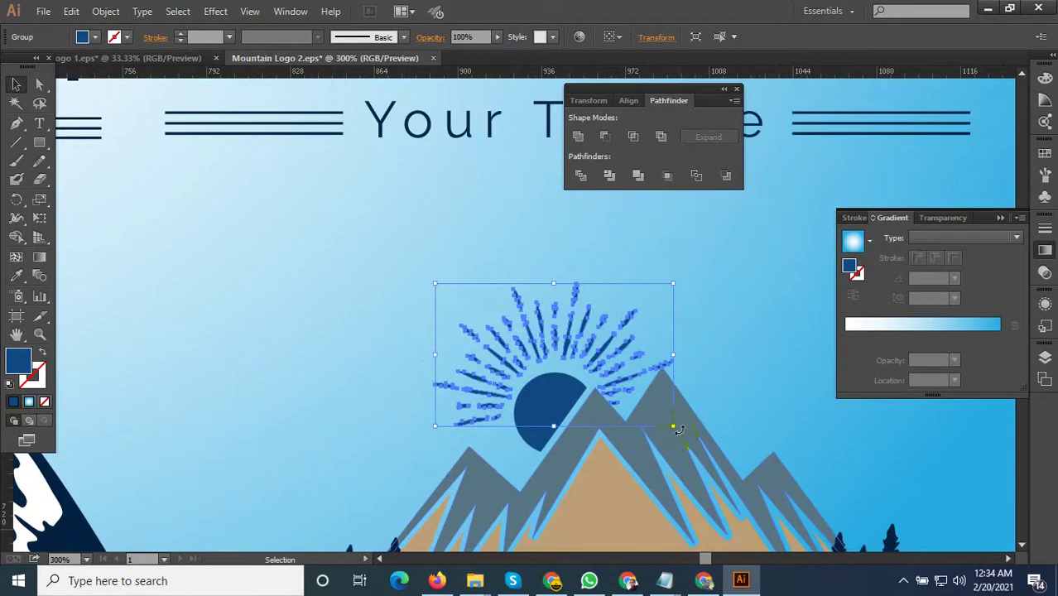
{"action": "left_click_drag", "start_coordinate": [676, 429], "coordinate": [657, 371]}
{"action": "scroll", "coordinate": [582, 356], "scroll_direction": "up", "scroll_amount": 1}
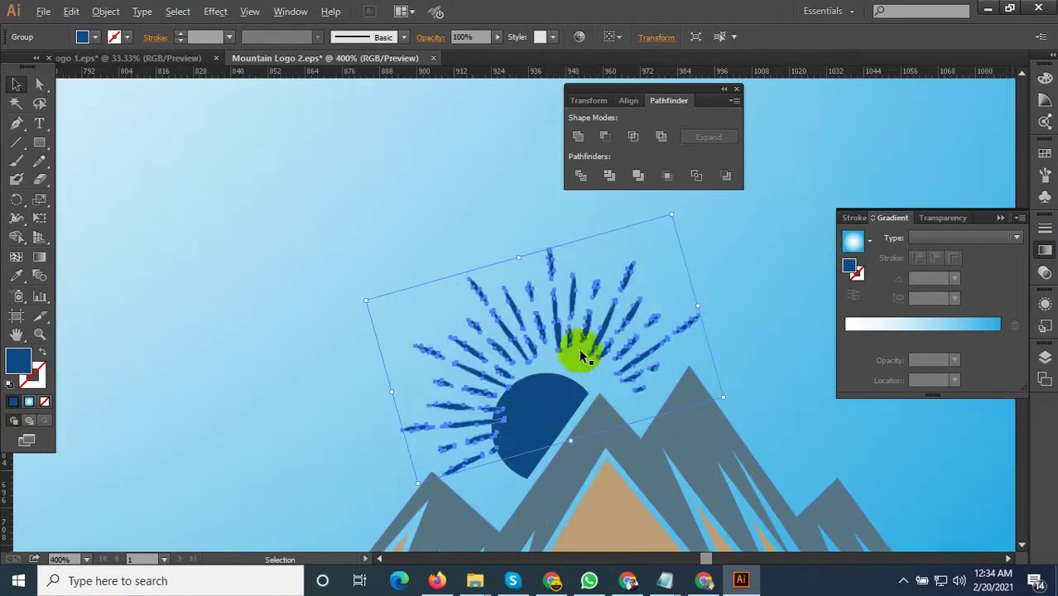
{"action": "mouse_move", "coordinate": [564, 335]}
{"action": "left_mouse_down"}
{"action": "mouse_move", "coordinate": [540, 351]}
{"action": "mouse_move", "coordinate": [524, 338]}
{"action": "left_mouse_up"}
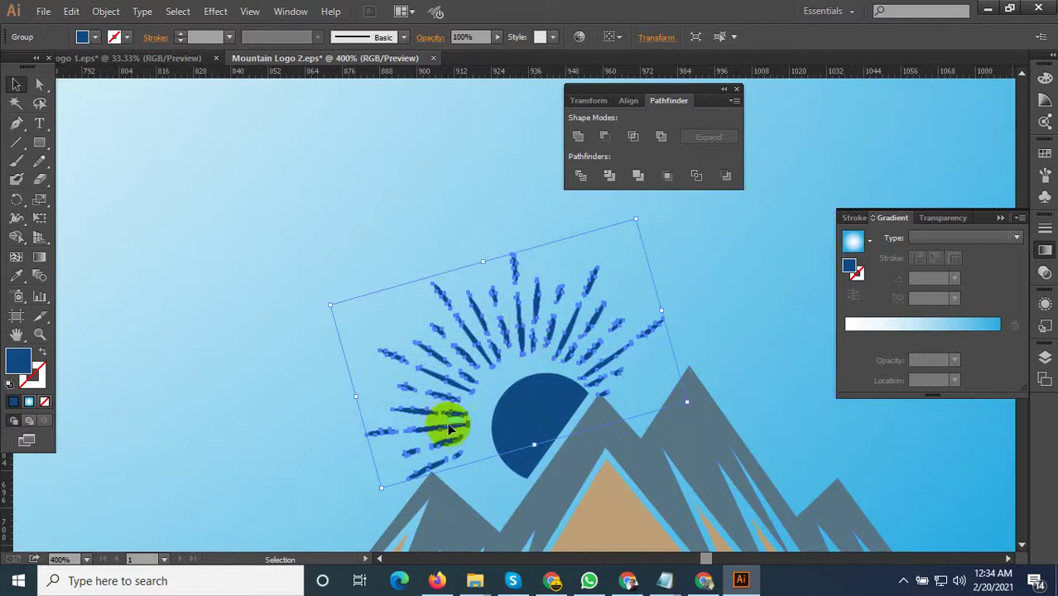
{"action": "left_click_drag", "start_coordinate": [448, 429], "coordinate": [458, 426]}
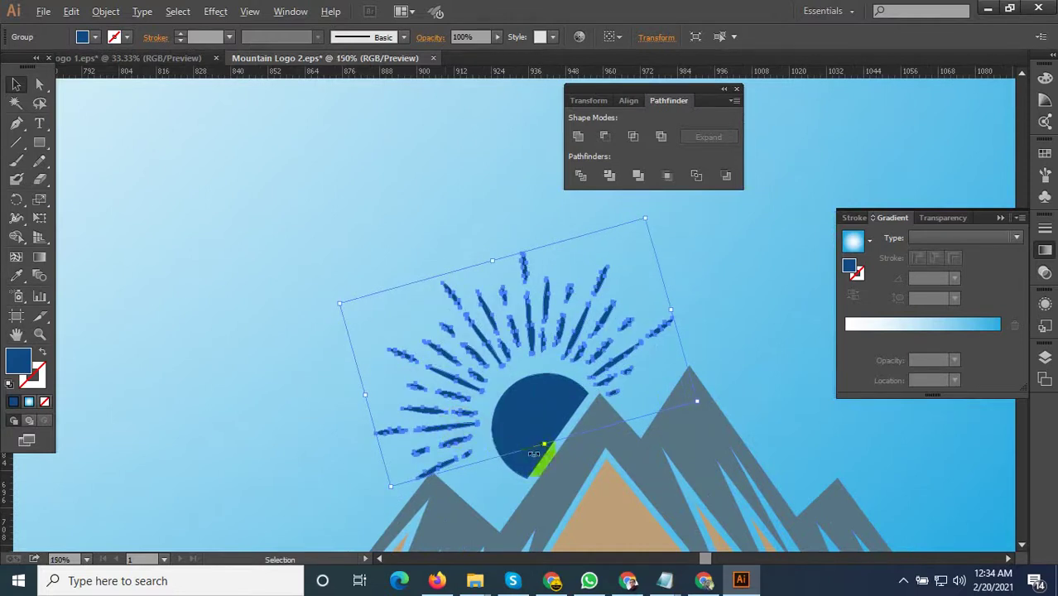
{"action": "scroll", "coordinate": [534, 453], "scroll_direction": "down", "scroll_amount": 3}
Eyedropper a neighbouring logo's white snow onto the bottom-right logo's main tan mountain shape.
{"action": "left_click", "coordinate": [705, 503]}
{"action": "scroll", "coordinate": [638, 480], "scroll_direction": "down", "scroll_amount": 2}
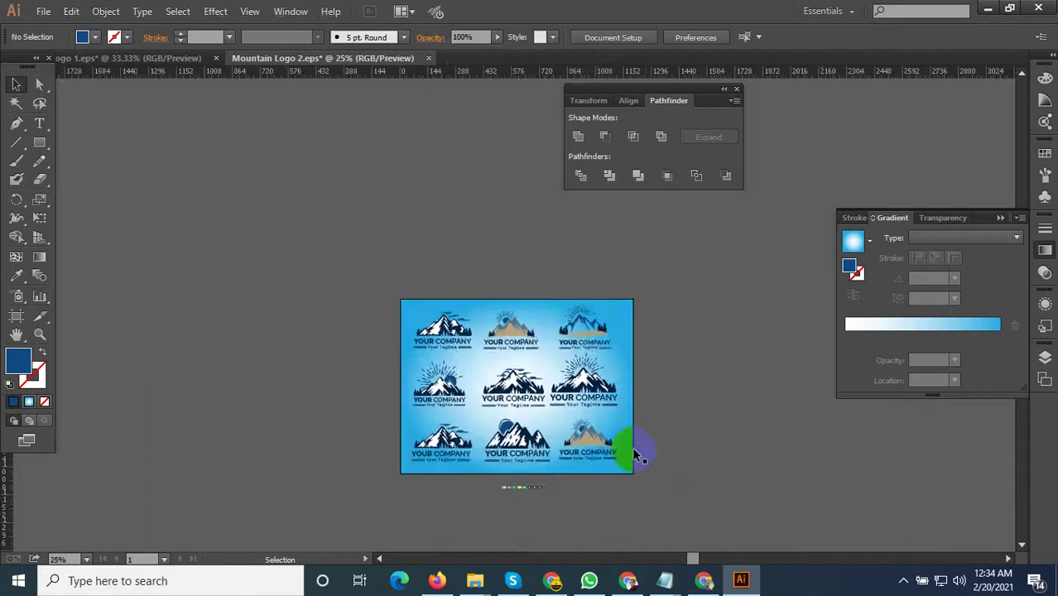
{"action": "scroll", "coordinate": [607, 503], "scroll_direction": "up", "scroll_amount": 2}
{"action": "scroll", "coordinate": [543, 465], "scroll_direction": "up", "scroll_amount": 2}
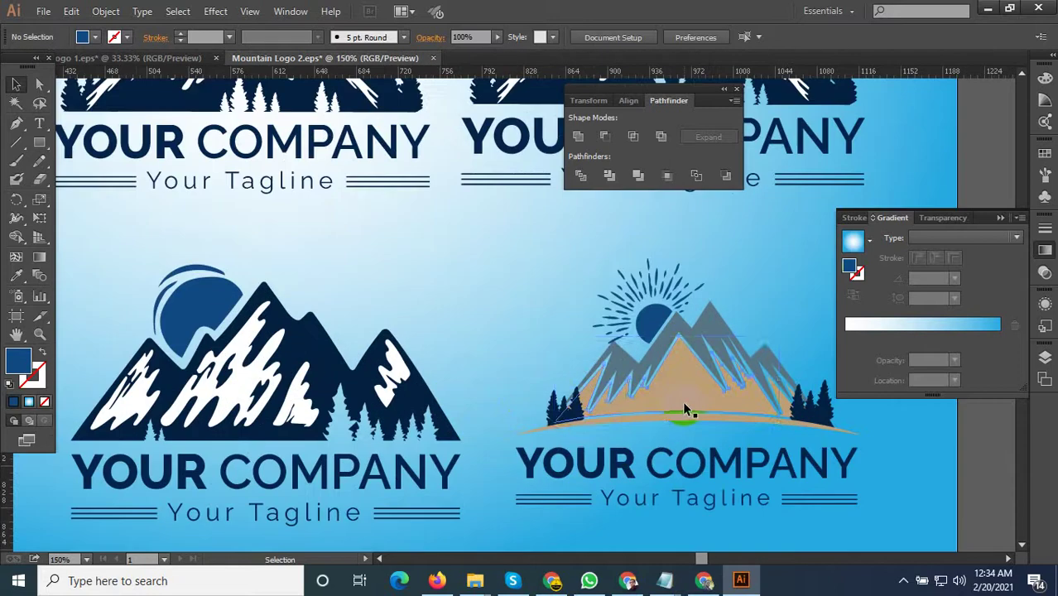
{"action": "left_click", "coordinate": [683, 401]}
{"action": "scroll", "coordinate": [686, 414], "scroll_direction": "up", "scroll_amount": 2}
{"action": "scroll", "coordinate": [685, 416], "scroll_direction": "down", "scroll_amount": 1}
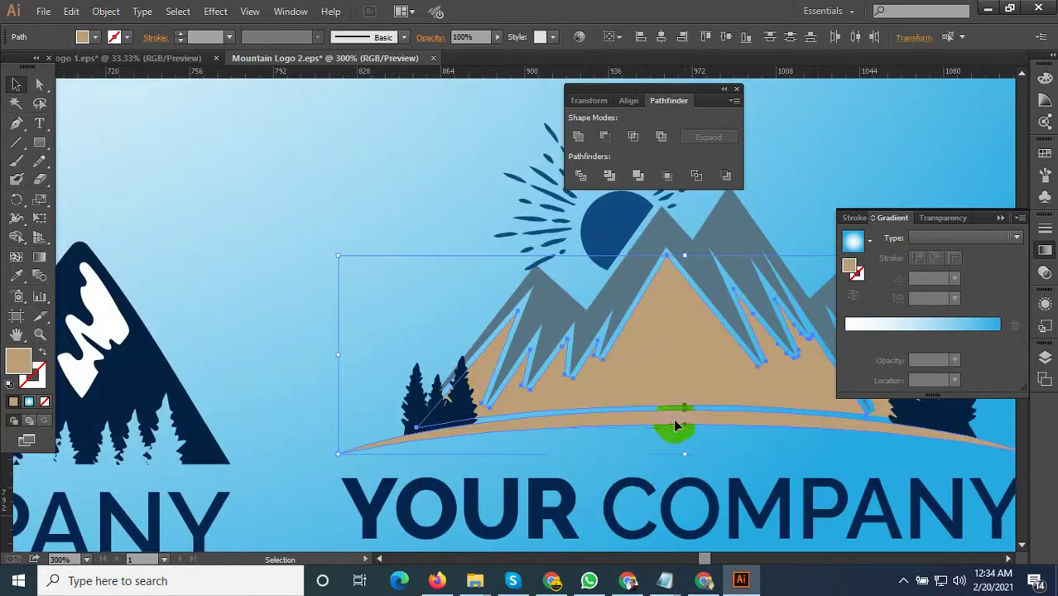
{"action": "scroll", "coordinate": [673, 418], "scroll_direction": "down", "scroll_amount": 2}
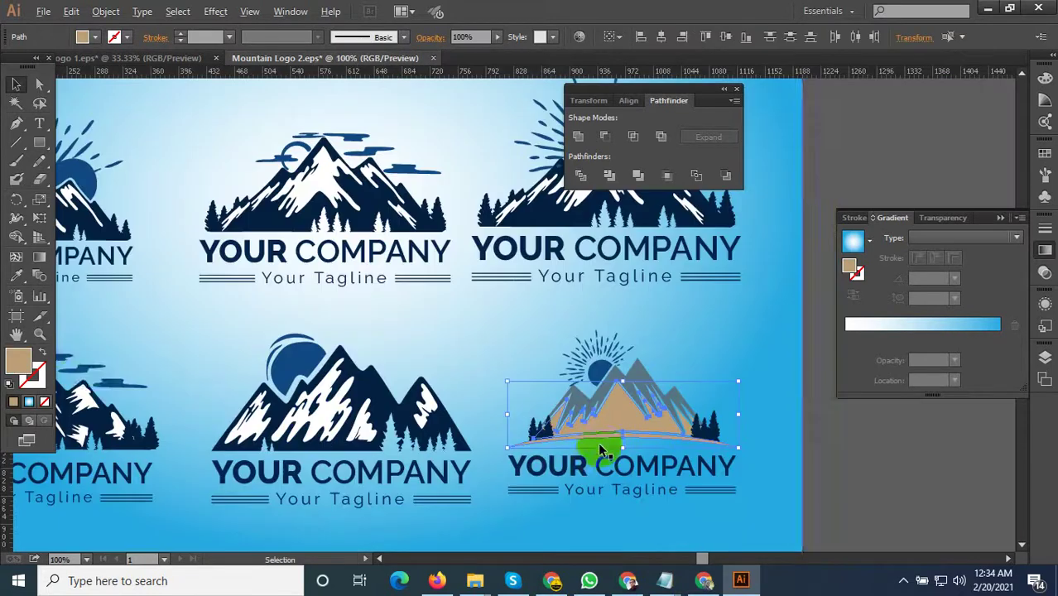
{"action": "left_click", "coordinate": [18, 280]}
{"action": "left_click", "coordinate": [315, 414]}
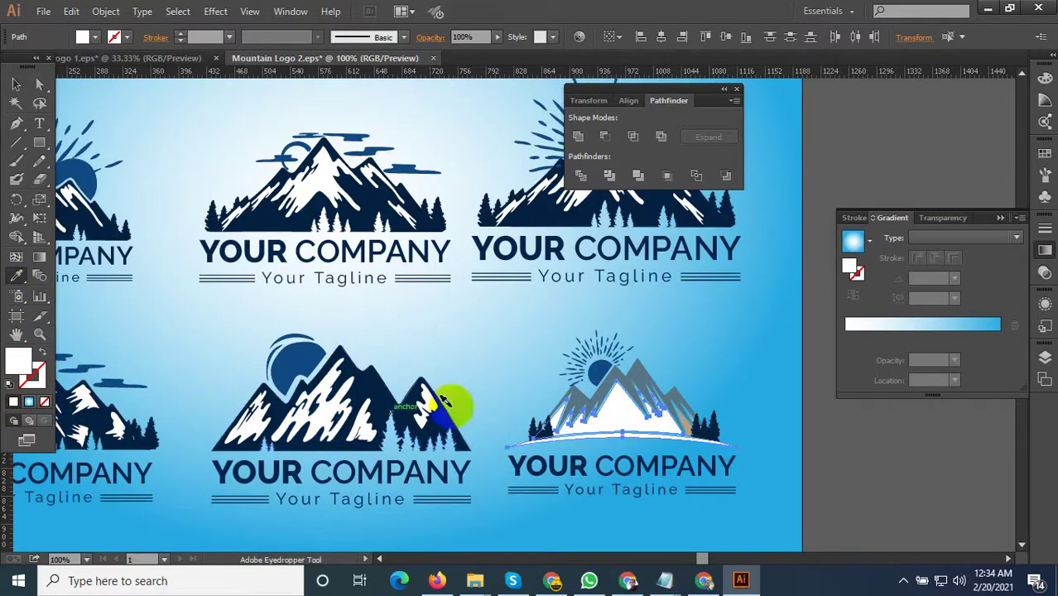
Recolour the remaining tan sliver beside the trees with the same white snow fill.
{"action": "scroll", "coordinate": [538, 406], "scroll_direction": "down", "scroll_amount": 3}
{"action": "scroll", "coordinate": [584, 414], "scroll_direction": "up", "scroll_amount": 1}
{"action": "scroll", "coordinate": [546, 422], "scroll_direction": "up", "scroll_amount": 3}
{"action": "scroll", "coordinate": [464, 390], "scroll_direction": "up", "scroll_amount": 2}
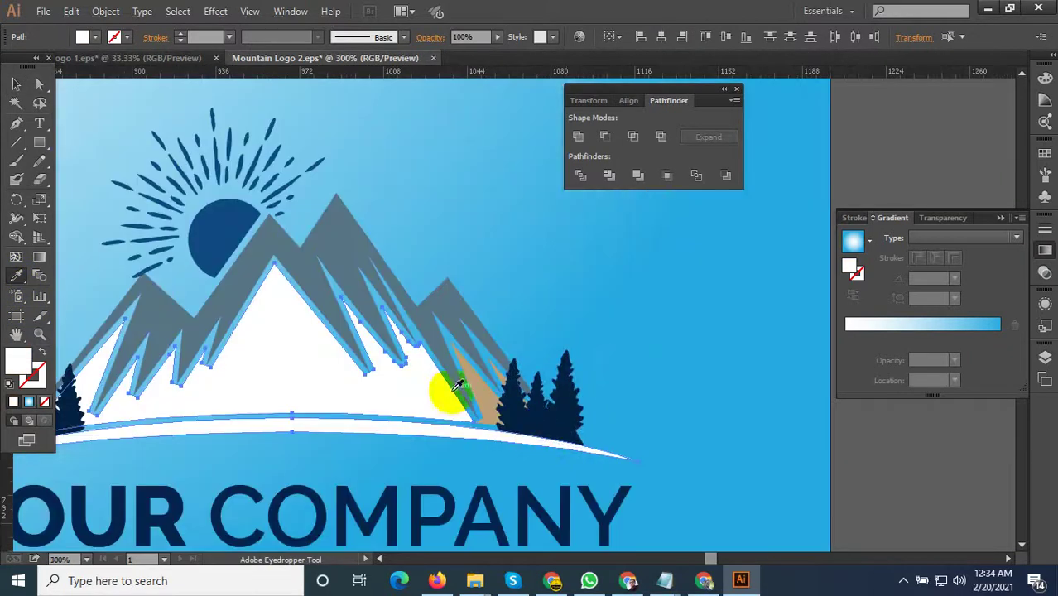
{"action": "left_click", "coordinate": [18, 87]}
{"action": "scroll", "coordinate": [437, 369], "scroll_direction": "up", "scroll_amount": 2}
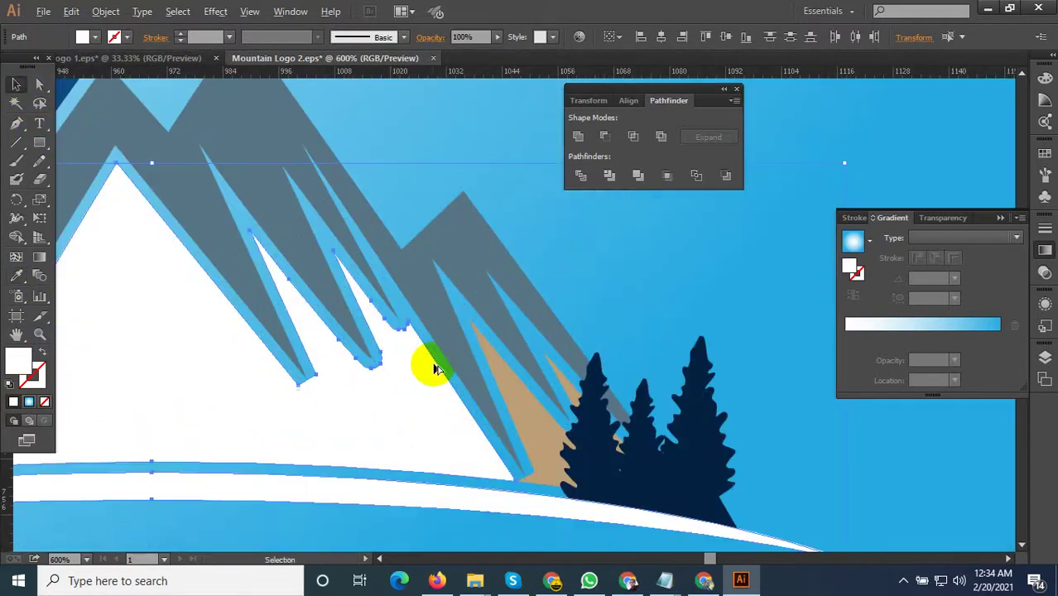
{"action": "left_click", "coordinate": [549, 432]}
{"action": "left_click", "coordinate": [17, 276]}
{"action": "left_click", "coordinate": [200, 371]}
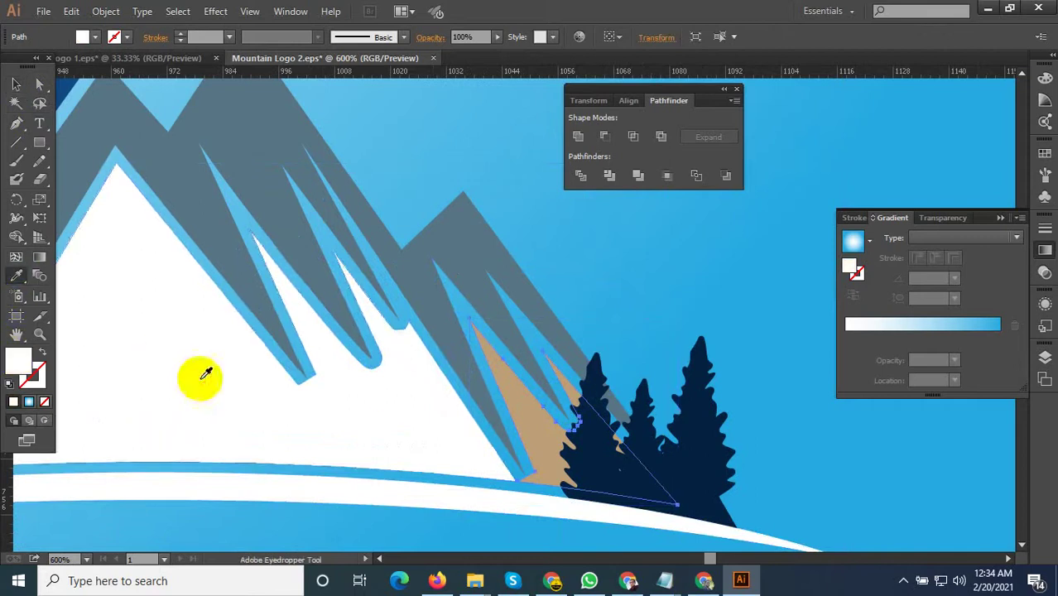
Deselect everything, undo an accidental move of a logo part, and pan down the artboard.
{"action": "scroll", "coordinate": [737, 456], "scroll_direction": "down", "scroll_amount": 3}
{"action": "scroll", "coordinate": [591, 433], "scroll_direction": "down", "scroll_amount": 3}
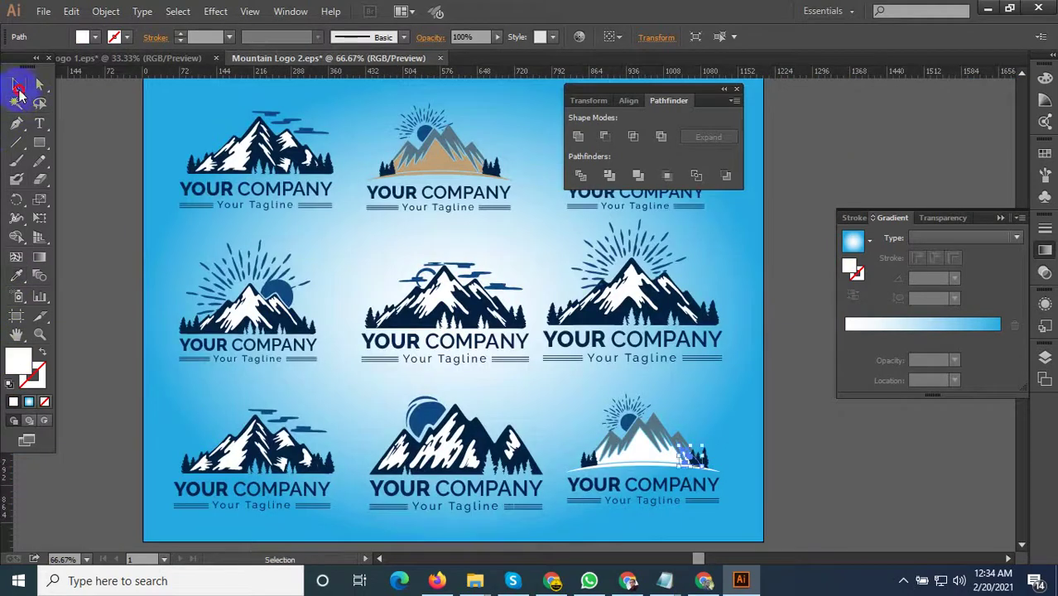
{"action": "left_click", "coordinate": [18, 86]}
{"action": "left_click", "coordinate": [190, 222]}
{"action": "scroll", "coordinate": [374, 399], "scroll_direction": "down", "scroll_amount": 2}
{"action": "left_click_drag", "start_coordinate": [504, 404], "coordinate": [355, 450]}
{"action": "key", "text": "ctrl+z"}
{"action": "scroll", "coordinate": [406, 503], "scroll_direction": "up", "scroll_amount": 2}
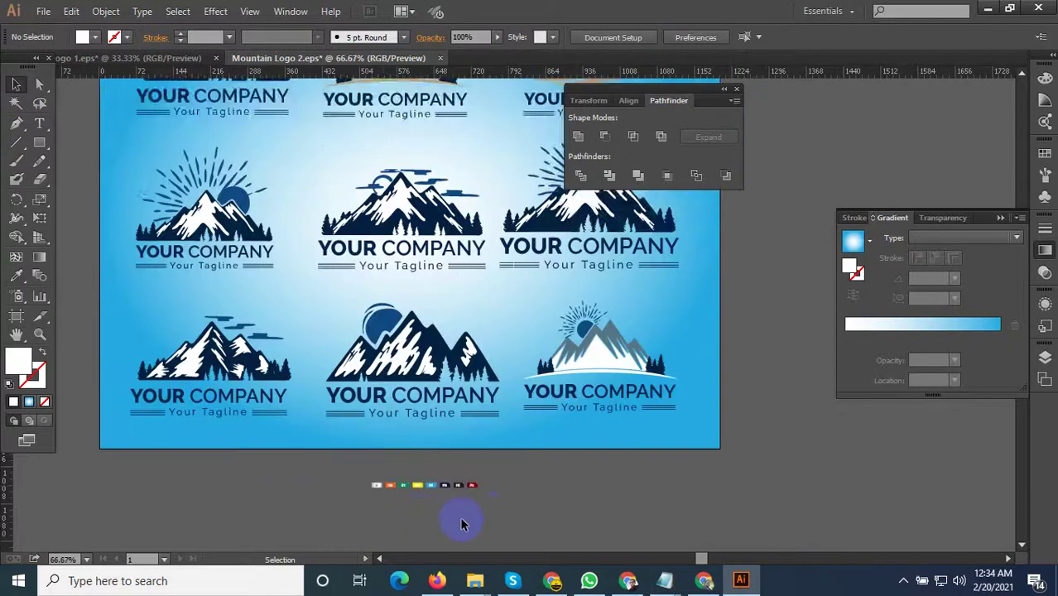
{"action": "left_click_drag", "start_coordinate": [462, 520], "coordinate": [514, 476]}
{"action": "scroll", "coordinate": [470, 469], "scroll_direction": "down", "scroll_amount": 2}
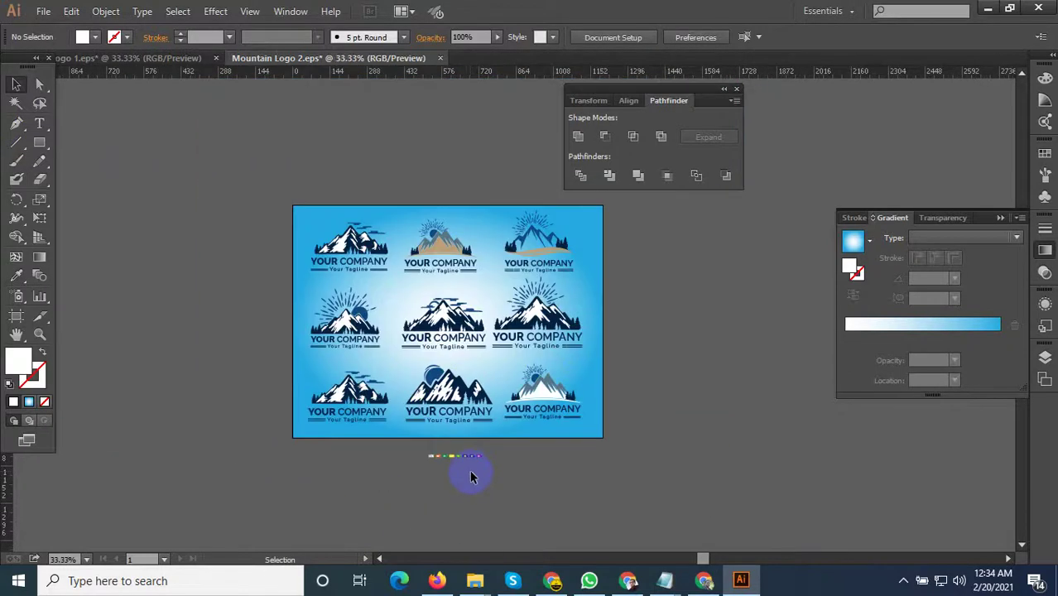
Save the artwork as a new EPS file named Mountain Logo 10.
{"action": "key", "text": "ctrl+shift+s"}
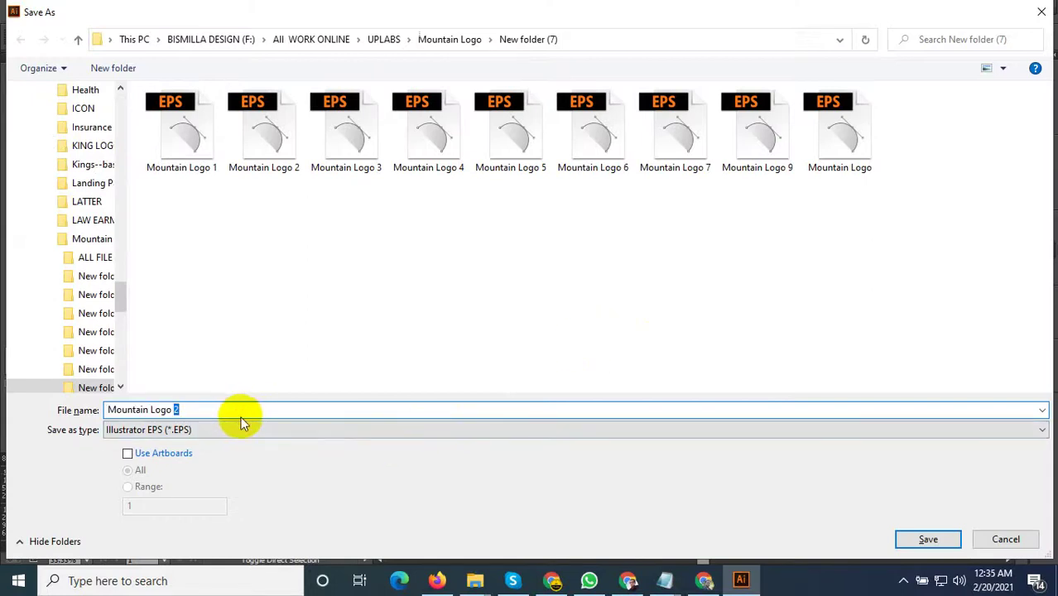
{"action": "type", "text": "10"}
{"action": "left_click", "coordinate": [909, 537]}
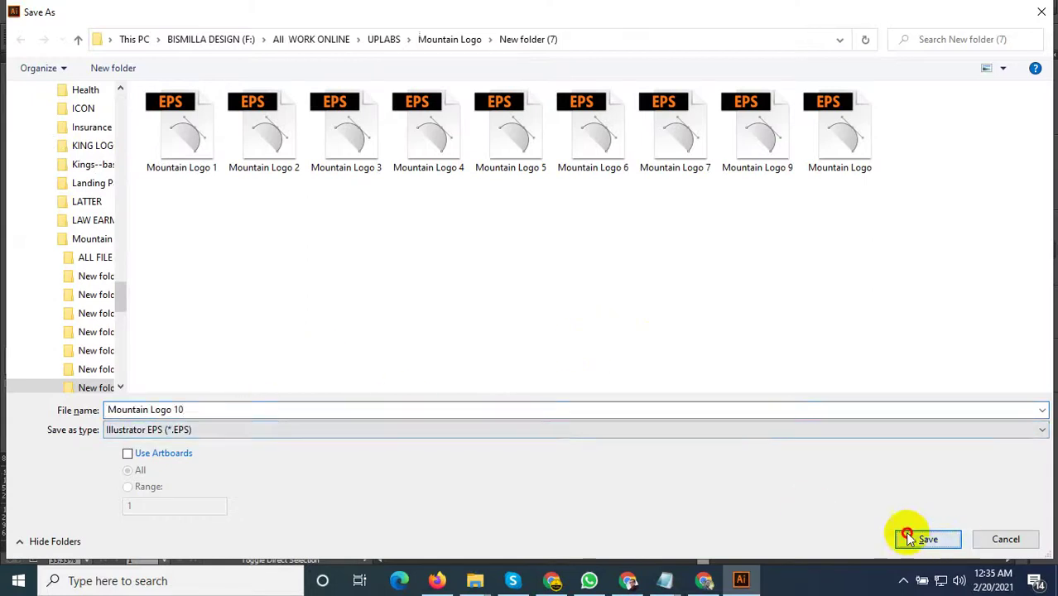
Choose an older legacy version in EPS Options and accept the legacy-format warning.
{"action": "left_click", "coordinate": [503, 74]}
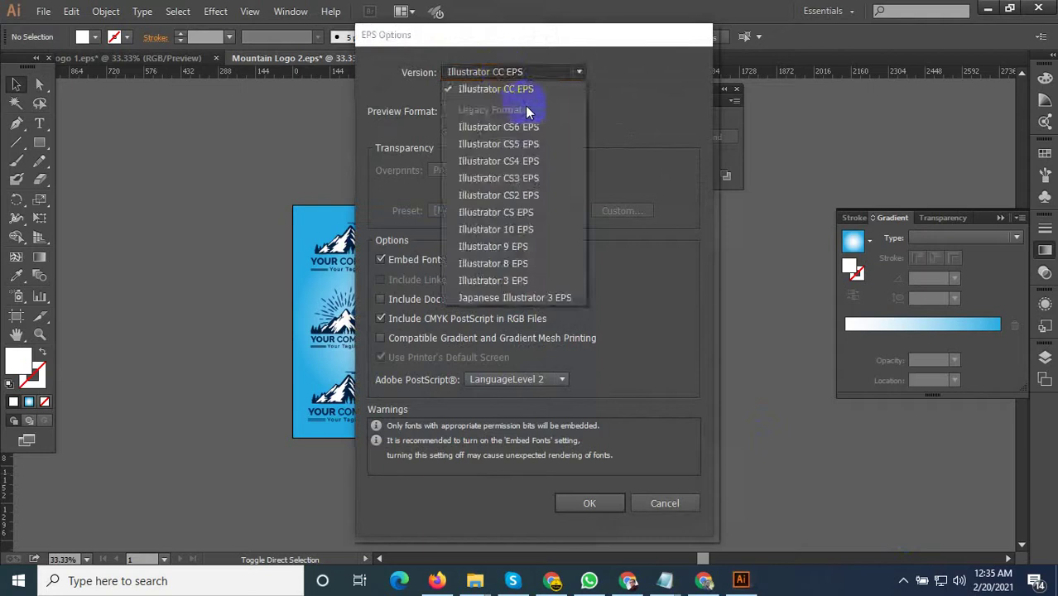
{"action": "left_click", "coordinate": [528, 121]}
{"action": "left_click", "coordinate": [584, 490]}
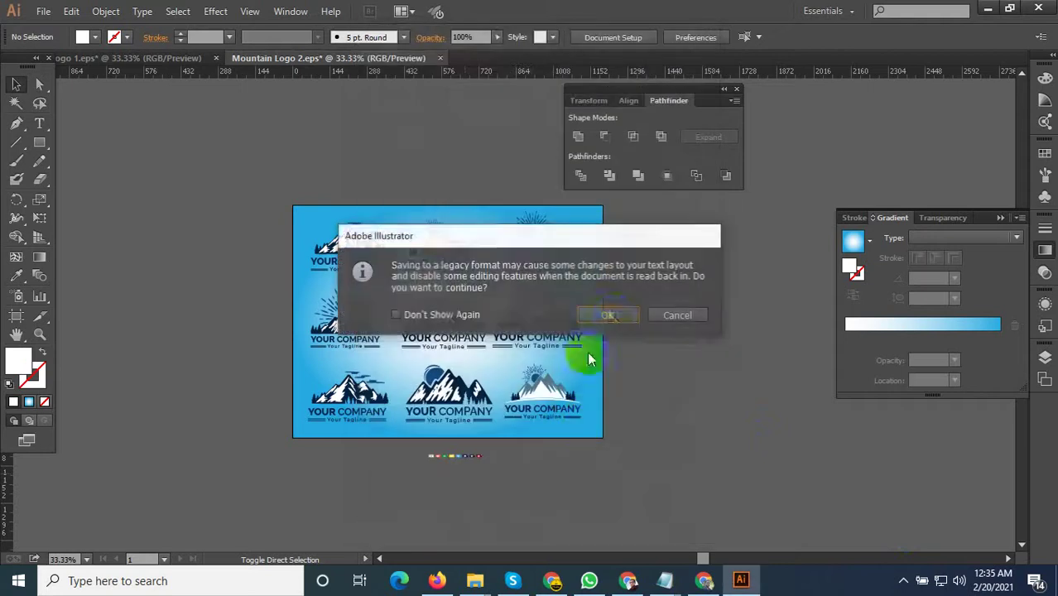
{"action": "left_click", "coordinate": [611, 316]}
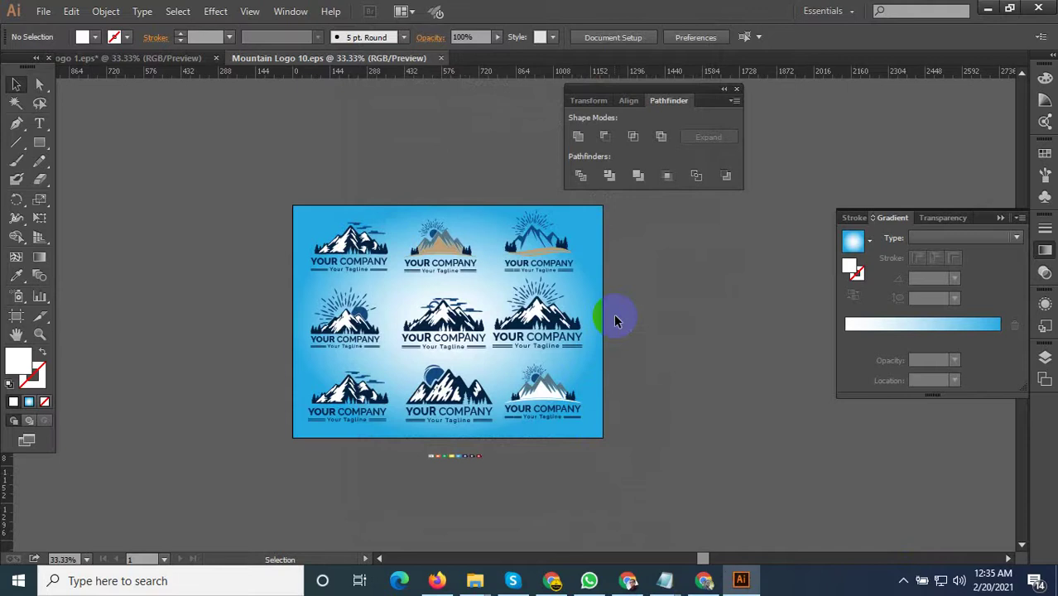
Zoom to 100% and export the artboard with Save for Web as Mountain-Logo-10.
{"action": "key", "text": "ctrl+1"}
{"action": "scroll", "coordinate": [551, 377], "scroll_direction": "down", "scroll_amount": 1}
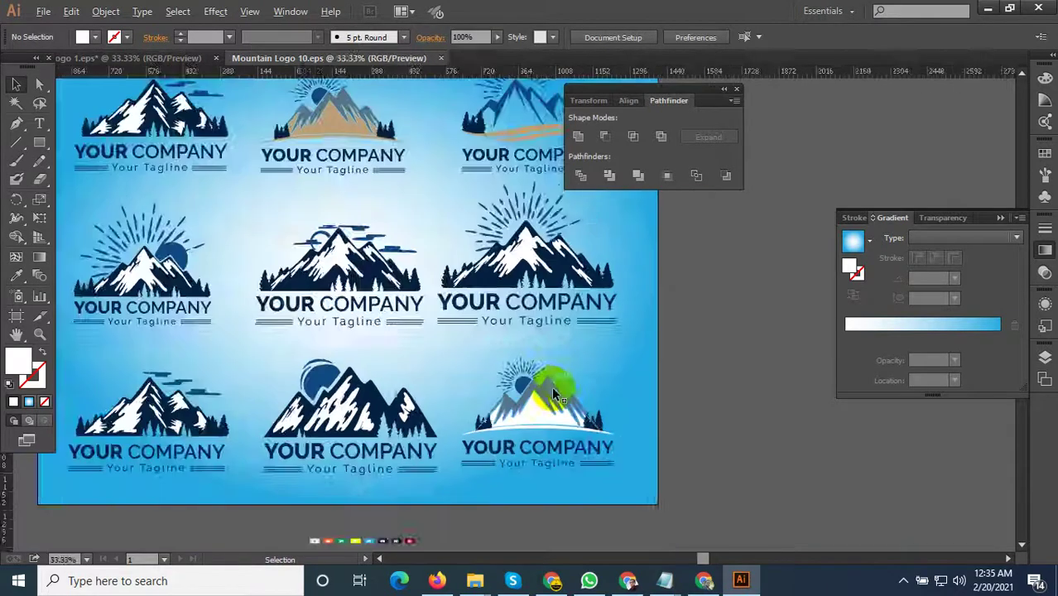
{"action": "scroll", "coordinate": [479, 449], "scroll_direction": "down", "scroll_amount": 1}
{"action": "scroll", "coordinate": [476, 452], "scroll_direction": "up", "scroll_amount": 1}
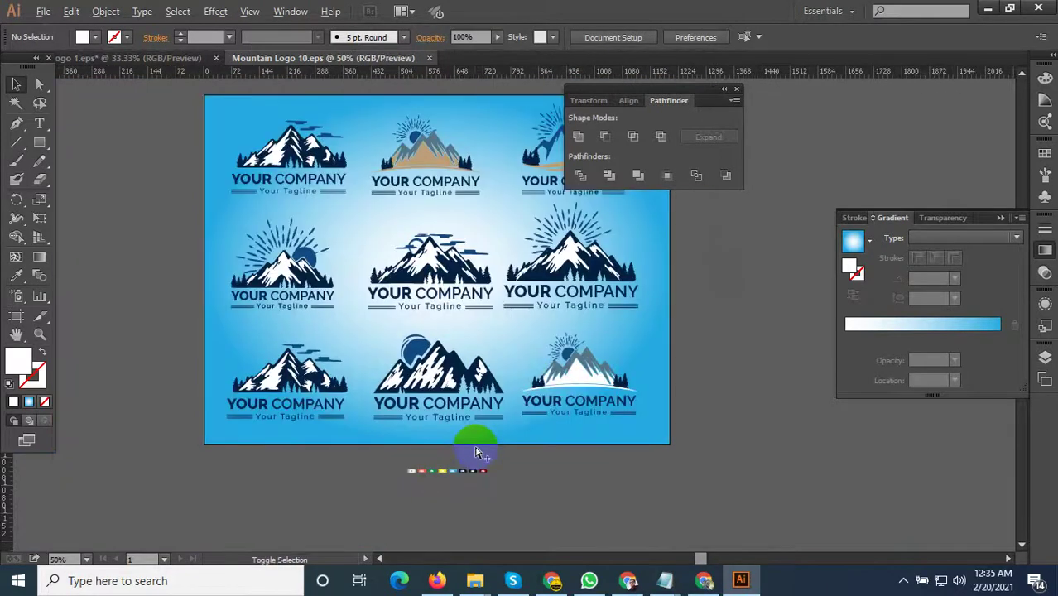
{"action": "key", "text": "ctrl+alt+shift+s"}
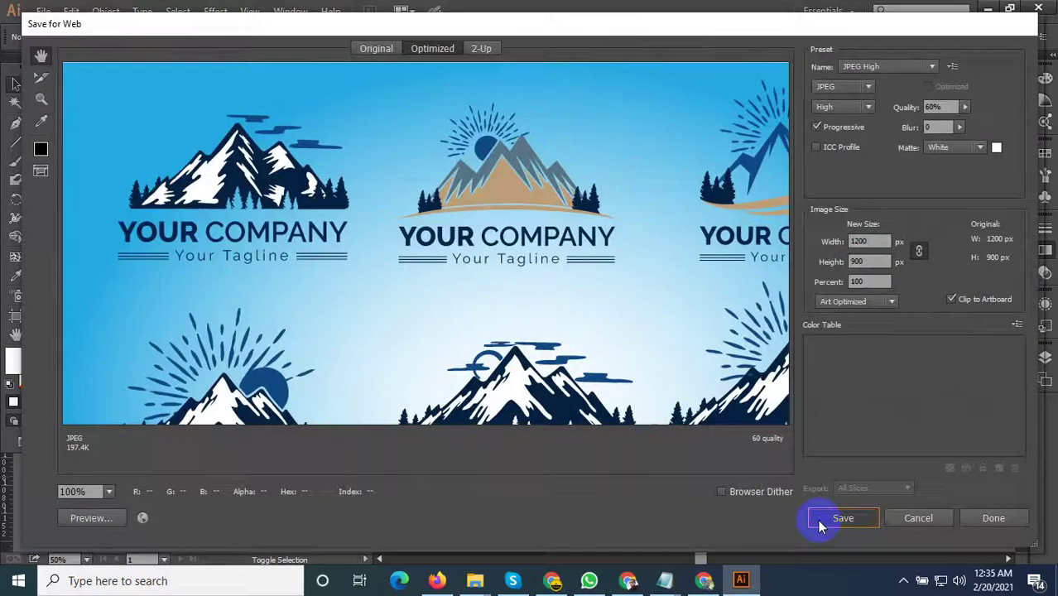
{"action": "left_click", "coordinate": [828, 517]}
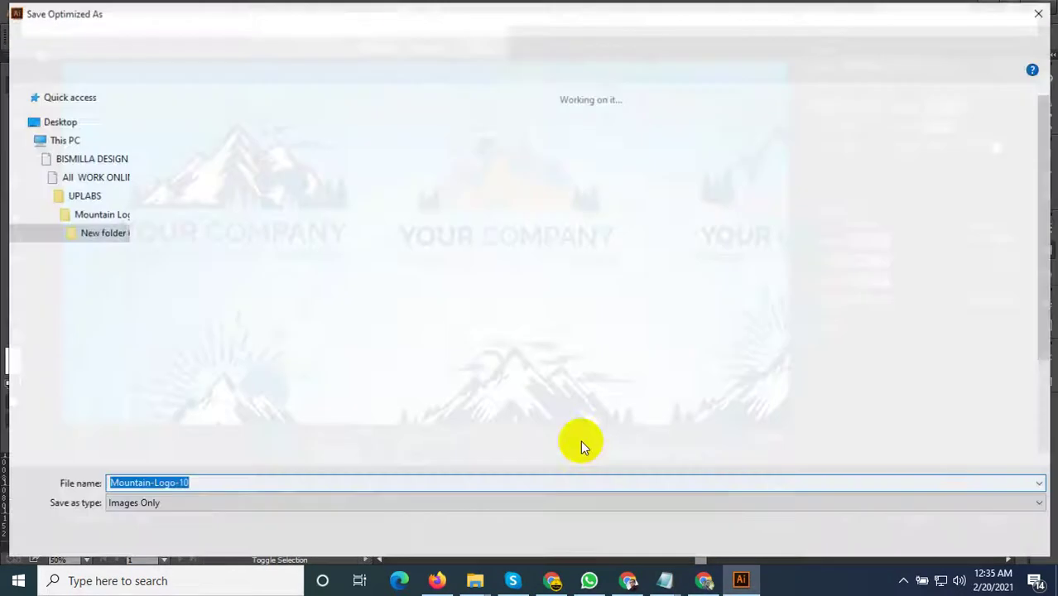
{"action": "left_click", "coordinate": [928, 541]}
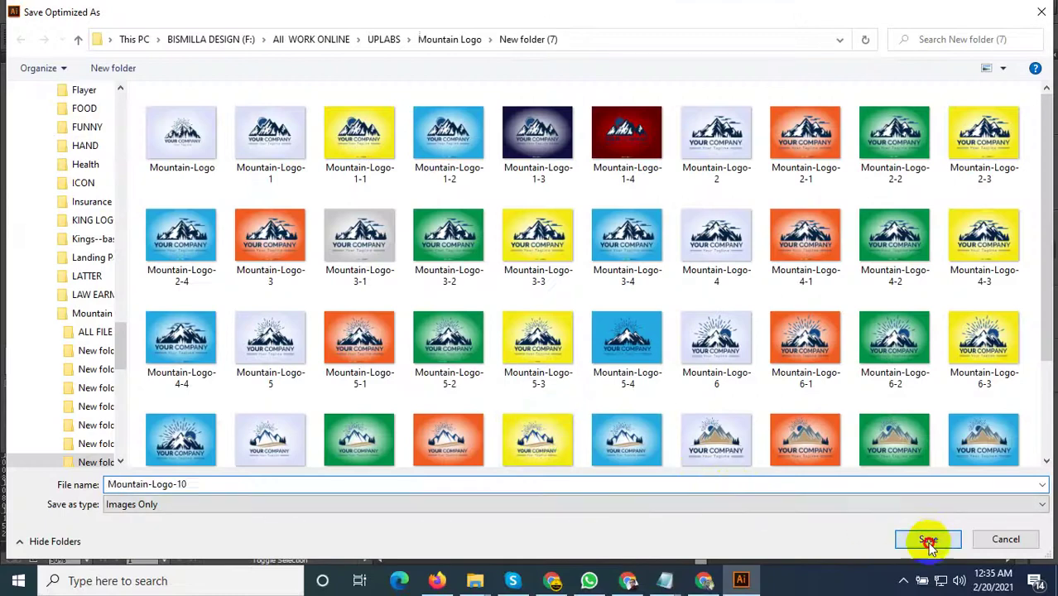
Fill the background rectangle with the CDR badge's orange using the Eyedropper.
{"action": "scroll", "coordinate": [377, 459], "scroll_direction": "up", "scroll_amount": 2}
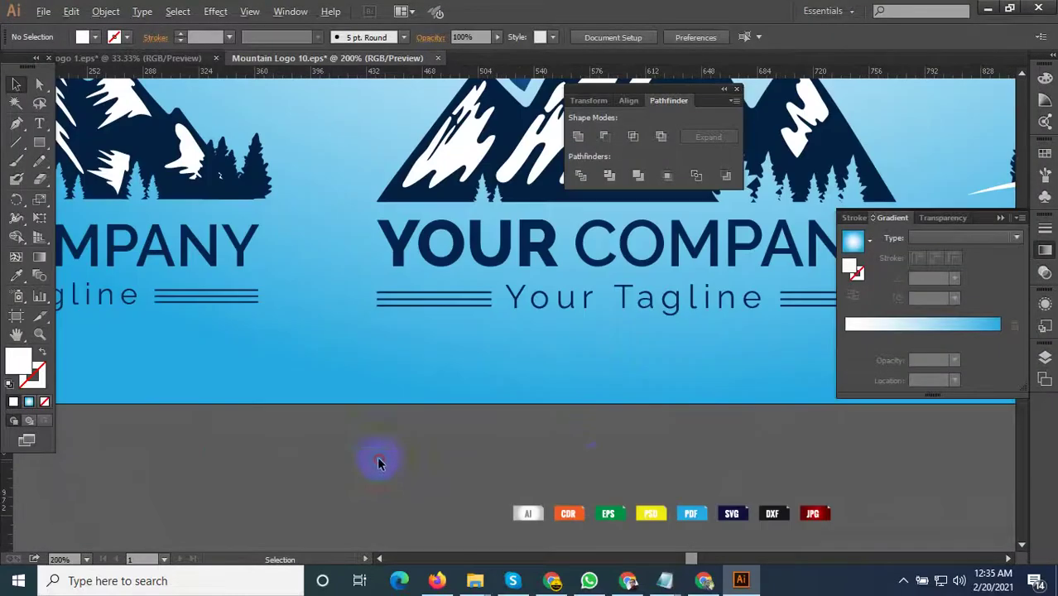
{"action": "left_click", "coordinate": [553, 474]}
{"action": "scroll", "coordinate": [658, 559], "scroll_direction": "up", "scroll_amount": 1}
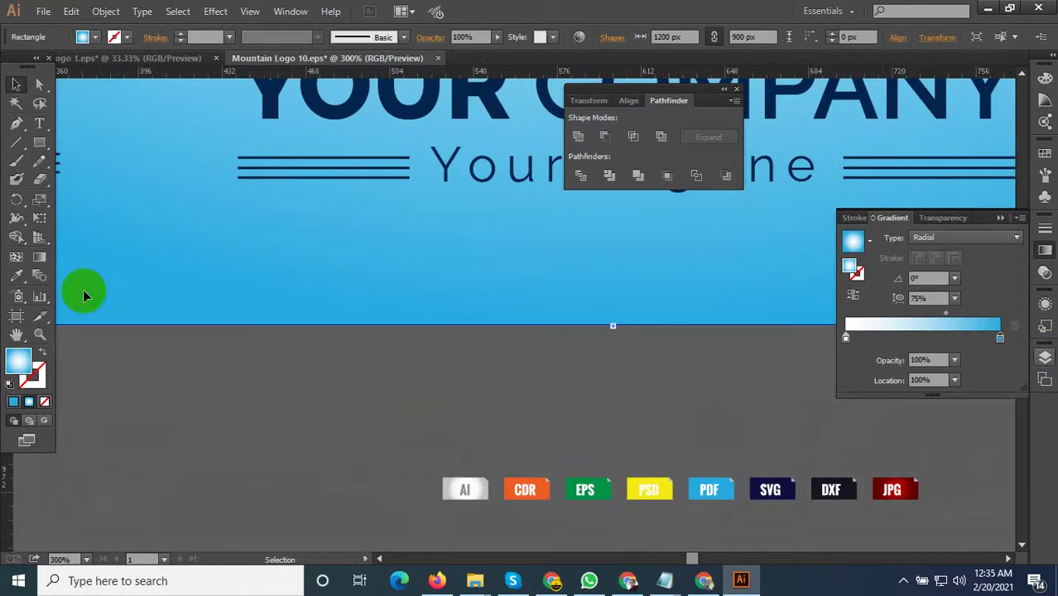
{"action": "left_click", "coordinate": [18, 278]}
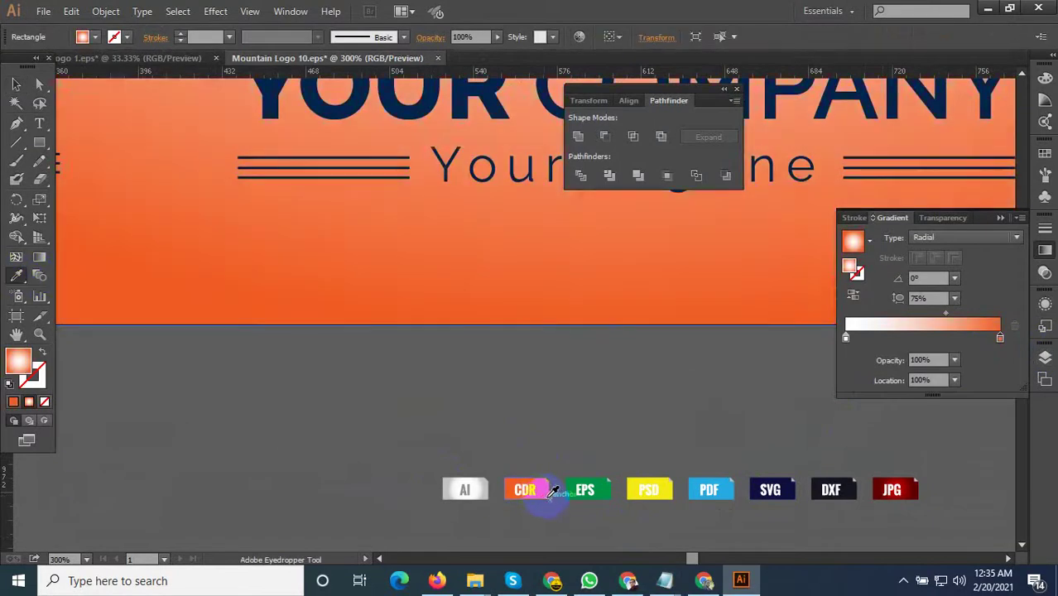
Export the orange version as Mountain-Logo-10-1, then fill the background with the PSD badge's yellow.
{"action": "key", "text": "ctrl+alt+shift+s"}
{"action": "left_click", "coordinate": [845, 517]}
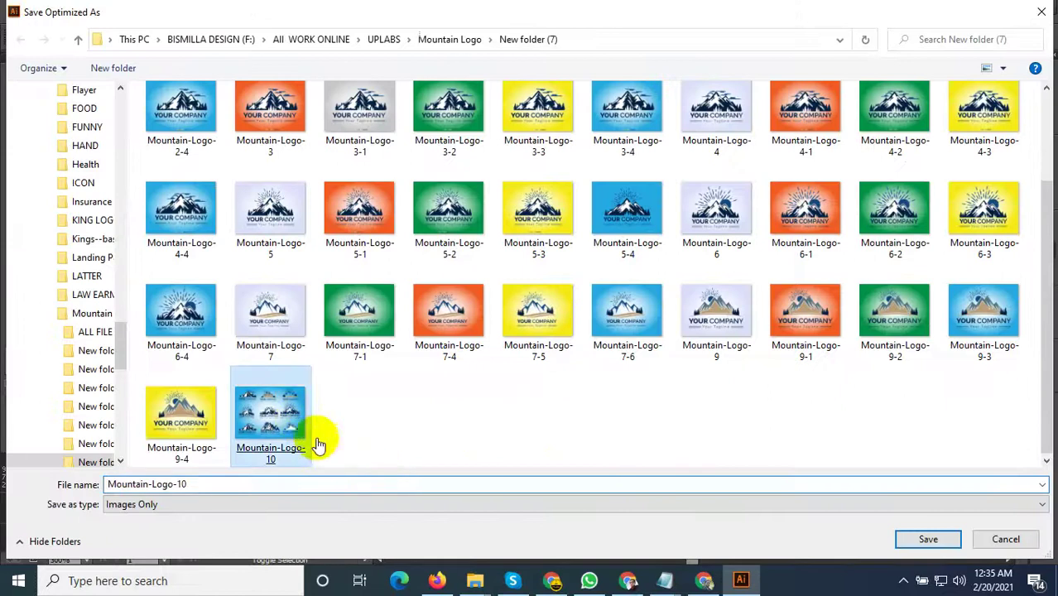
{"action": "right_click", "coordinate": [313, 437]}
{"action": "key", "text": "Escape"}
{"action": "left_click", "coordinate": [246, 491]}
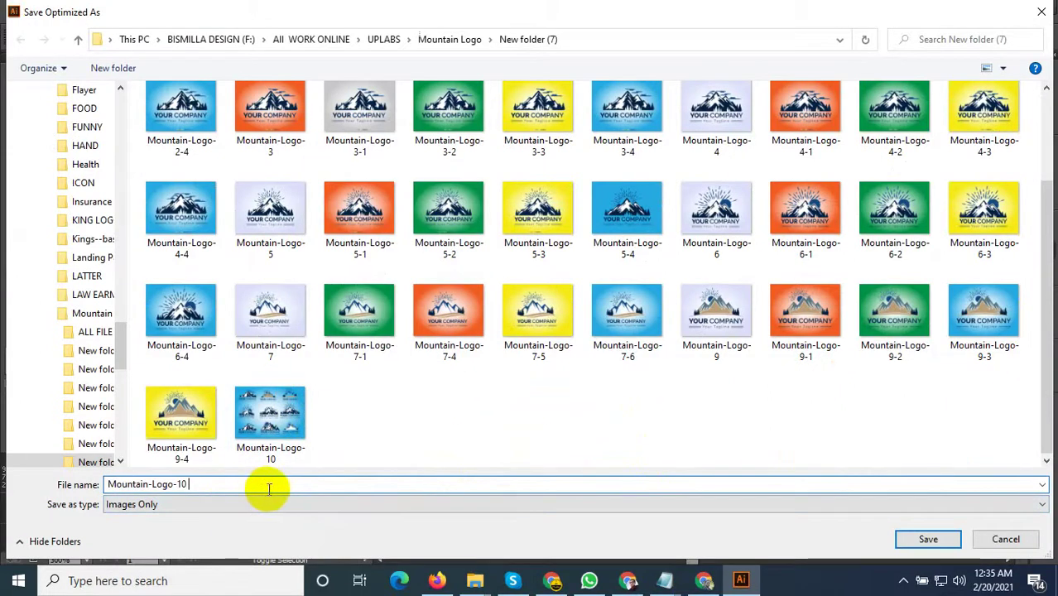
{"action": "type", "text": ".1"}
{"action": "left_click", "coordinate": [928, 539]}
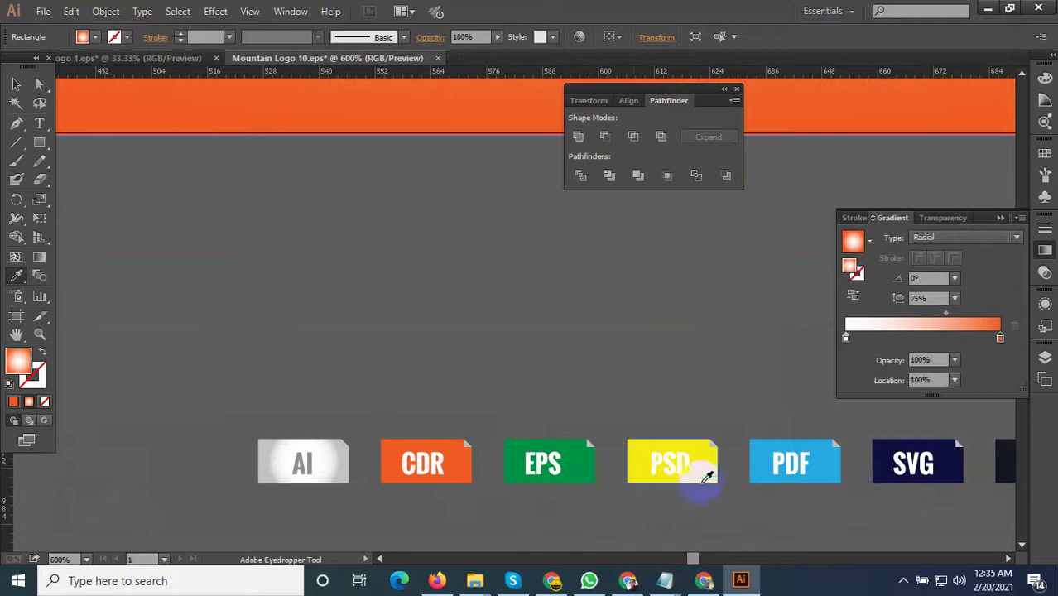
{"action": "left_click", "coordinate": [707, 477]}
{"action": "key", "text": "ctrl+alt+shift+s"}
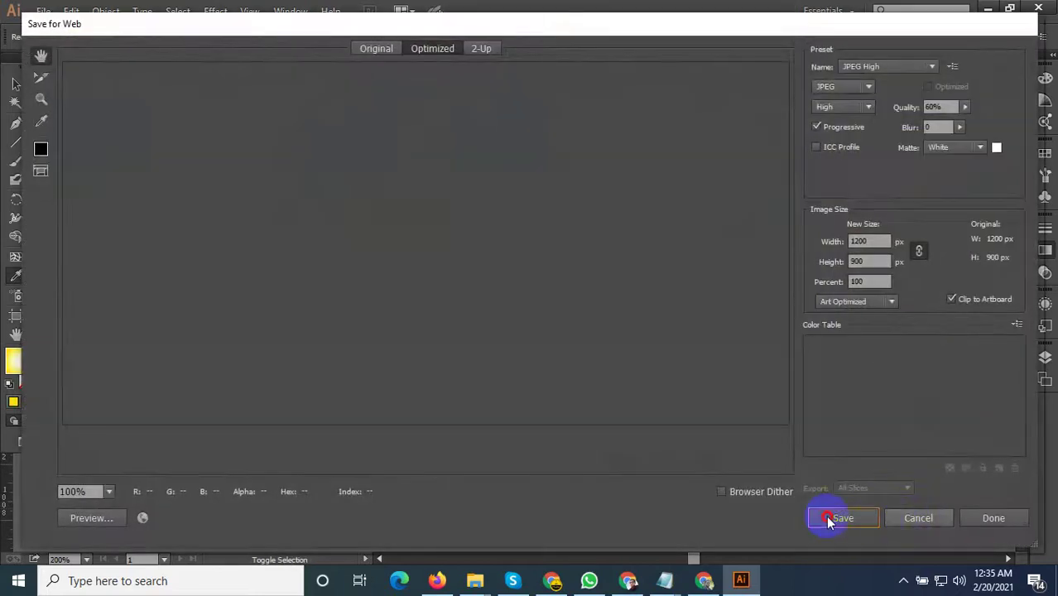
Save the yellow-background image as Mountain-Logo-10-2.
{"action": "left_click", "coordinate": [828, 520]}
{"action": "right_click", "coordinate": [361, 427]}
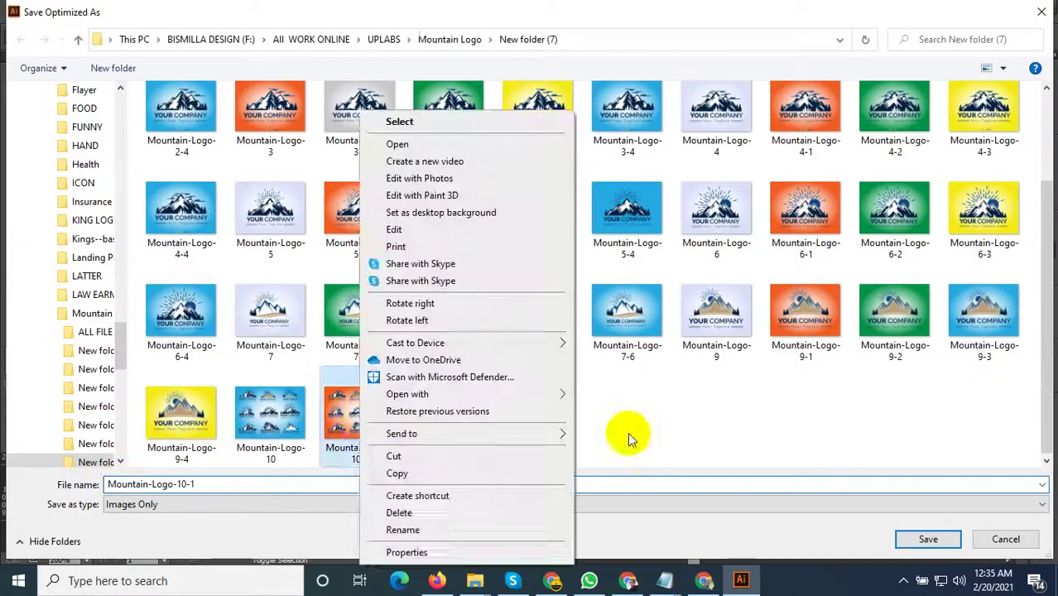
{"action": "left_click", "coordinate": [628, 432]}
{"action": "left_click", "coordinate": [235, 486]}
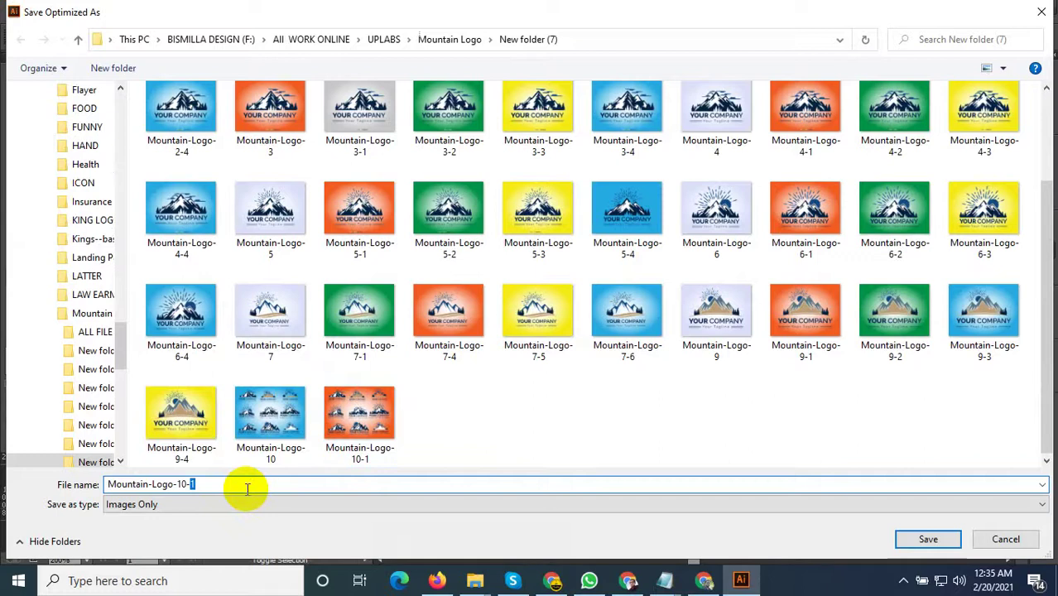
{"action": "type", "text": "2"}
{"action": "left_click", "coordinate": [926, 539]}
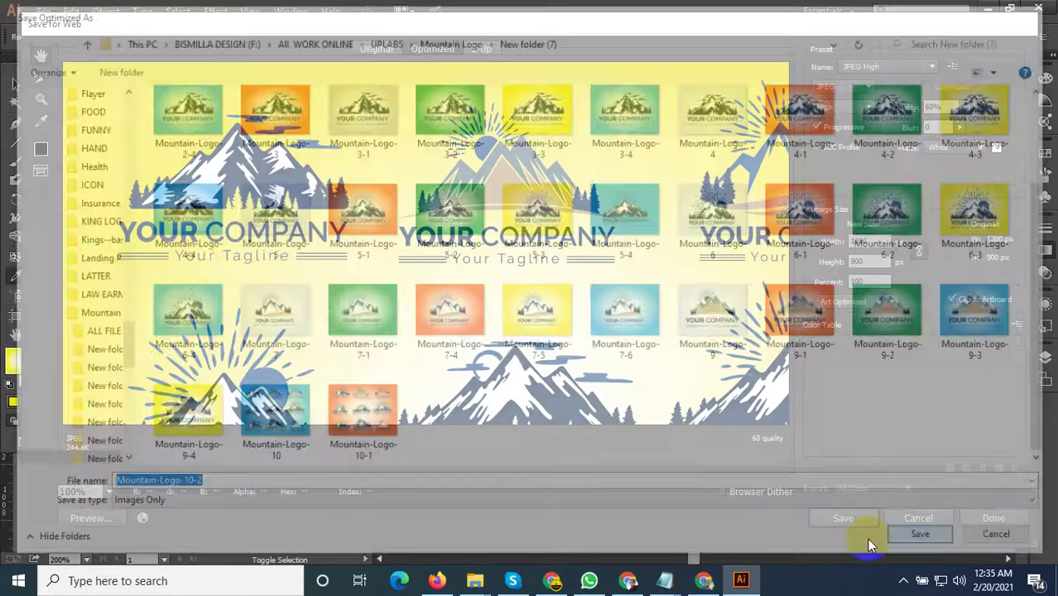
Sample the blue PDF badge colour for the background, then cancel the Save for Web export.
{"action": "scroll", "coordinate": [629, 497], "scroll_direction": "up", "scroll_amount": 1}
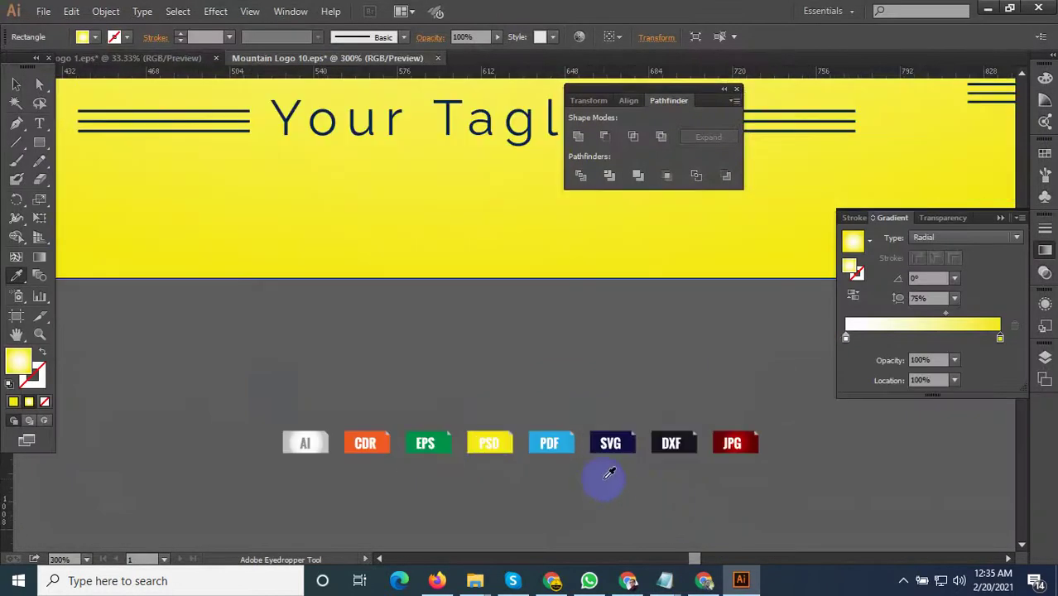
{"action": "left_click", "coordinate": [567, 444]}
{"action": "key", "text": "ctrl+alt+shift+s"}
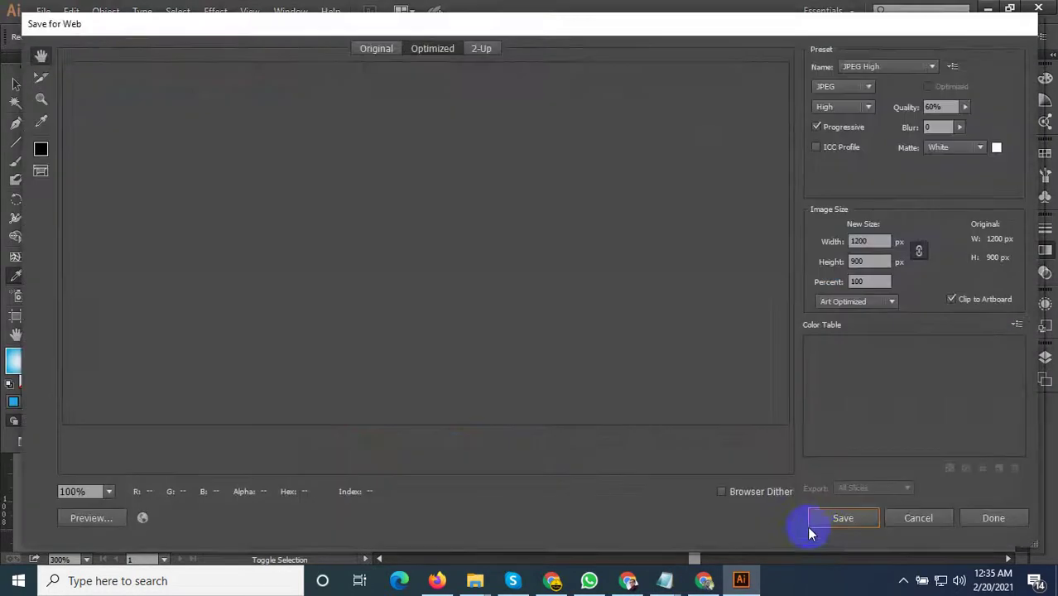
{"action": "left_click", "coordinate": [820, 522]}
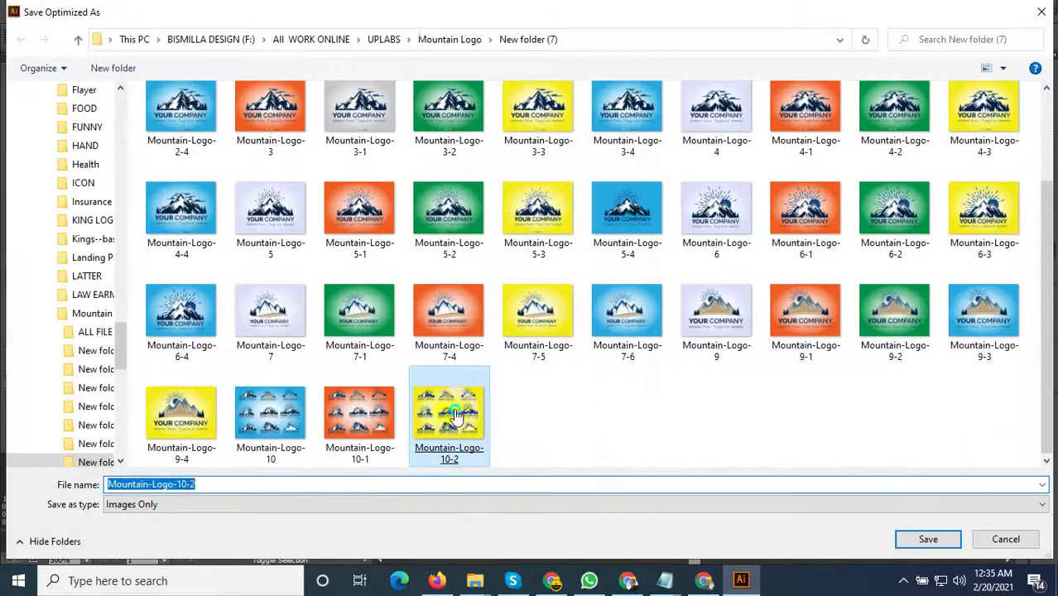
{"action": "right_click", "coordinate": [434, 440]}
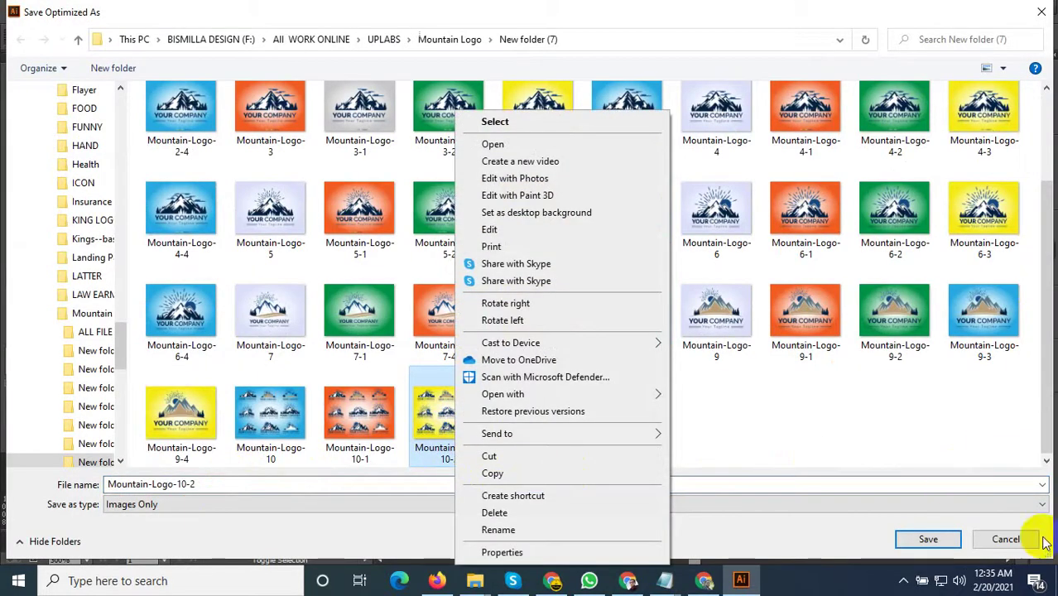
{"action": "left_click", "coordinate": [1012, 539]}
{"action": "left_click", "coordinate": [1004, 539]}
{"action": "left_click", "coordinate": [894, 520]}
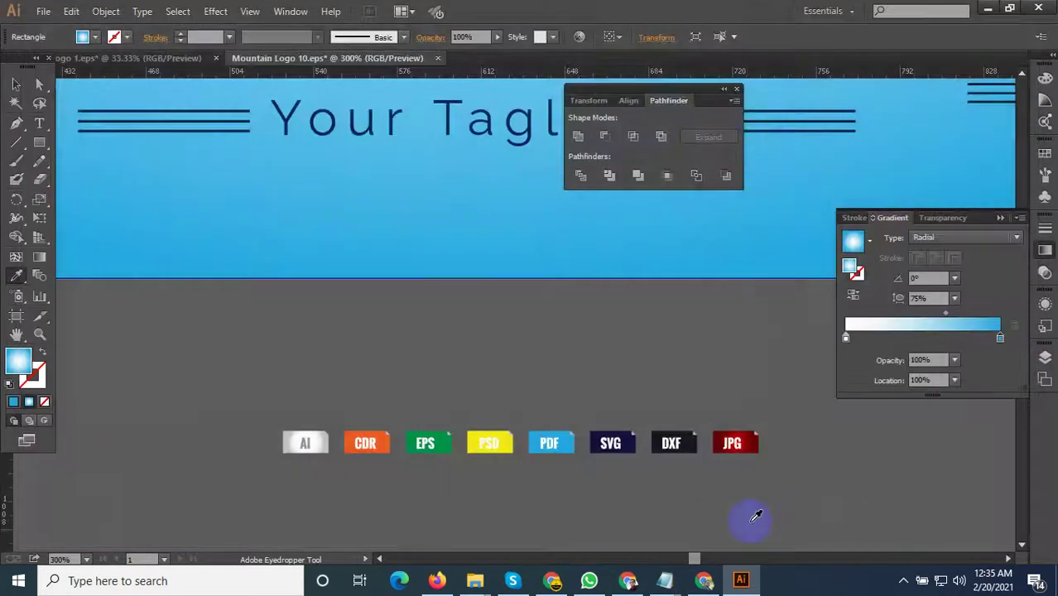
Zoom out to the whole logo sheet and cancel another Save for Web attempt.
{"action": "key", "text": "ctrl+minus"}
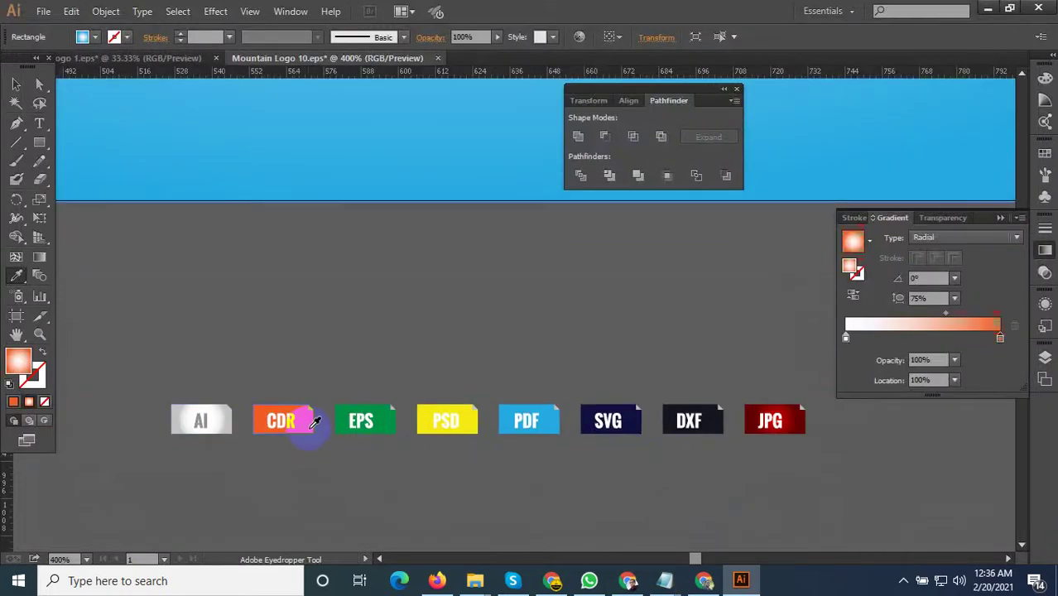
{"action": "key", "text": "ctrl+0"}
{"action": "key", "text": "ctrl+alt+shift+s"}
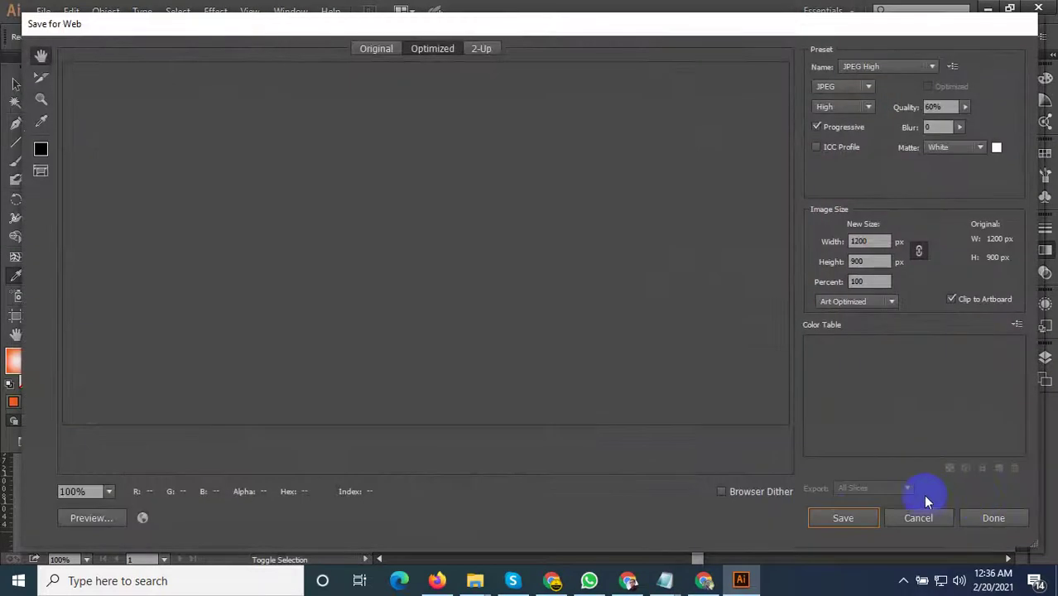
{"action": "left_click", "coordinate": [859, 517]}
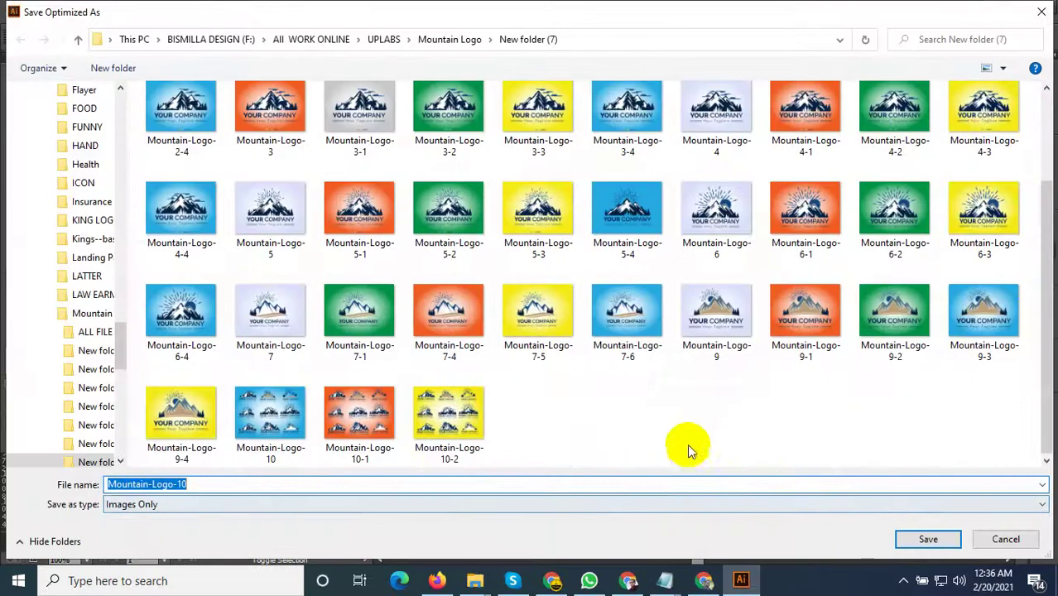
{"action": "left_click", "coordinate": [1006, 539]}
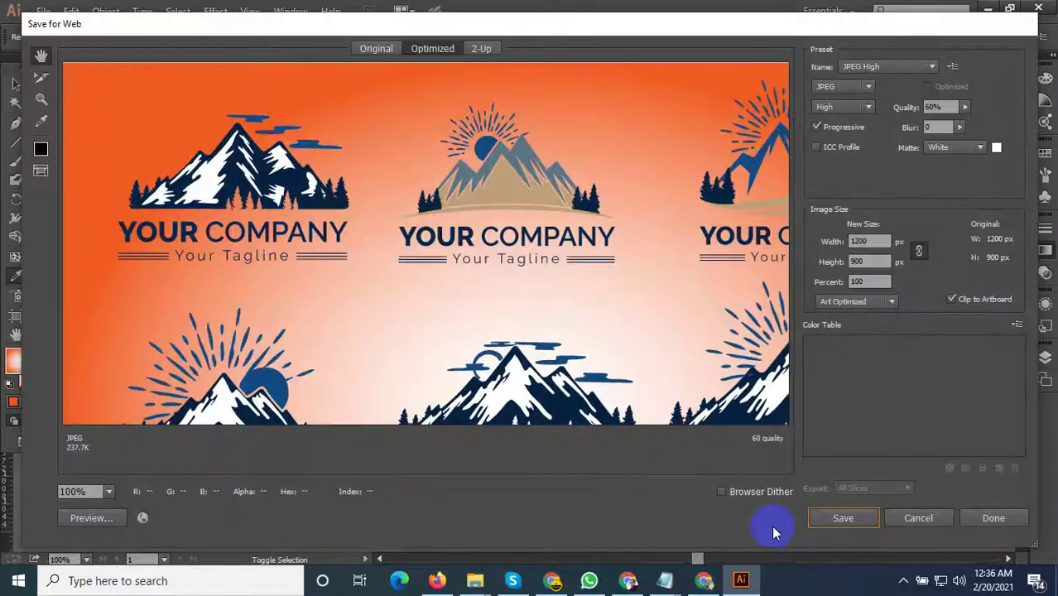
{"action": "left_click", "coordinate": [905, 523]}
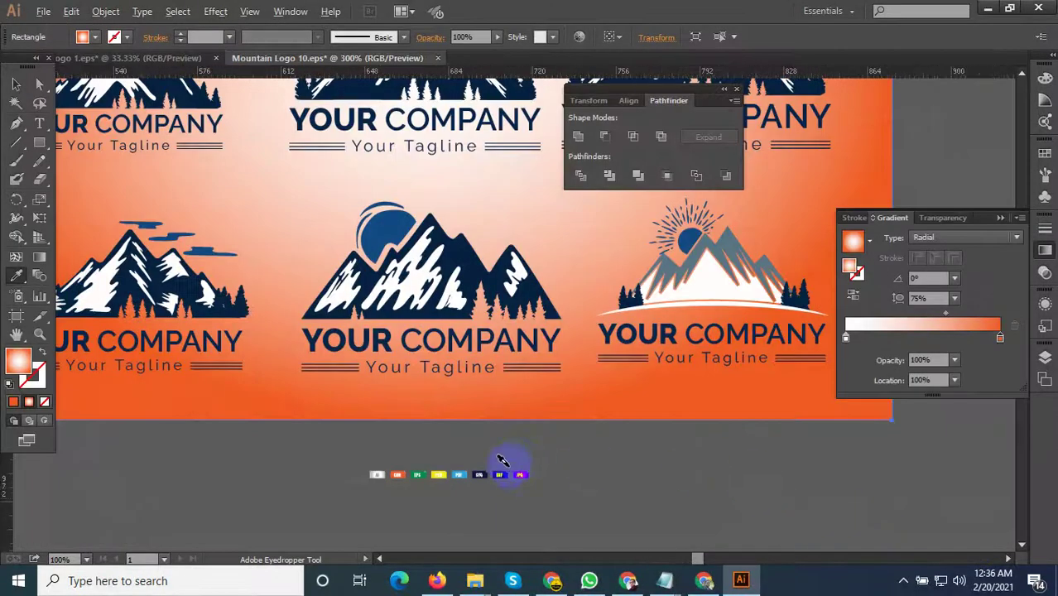
Apply the white-to-navy radial gradient to the background rectangle.
{"action": "scroll", "coordinate": [488, 464], "scroll_direction": "up", "scroll_amount": 3}
{"action": "left_click", "coordinate": [501, 496]}
{"action": "scroll", "coordinate": [532, 498], "scroll_direction": "down", "scroll_amount": 4}
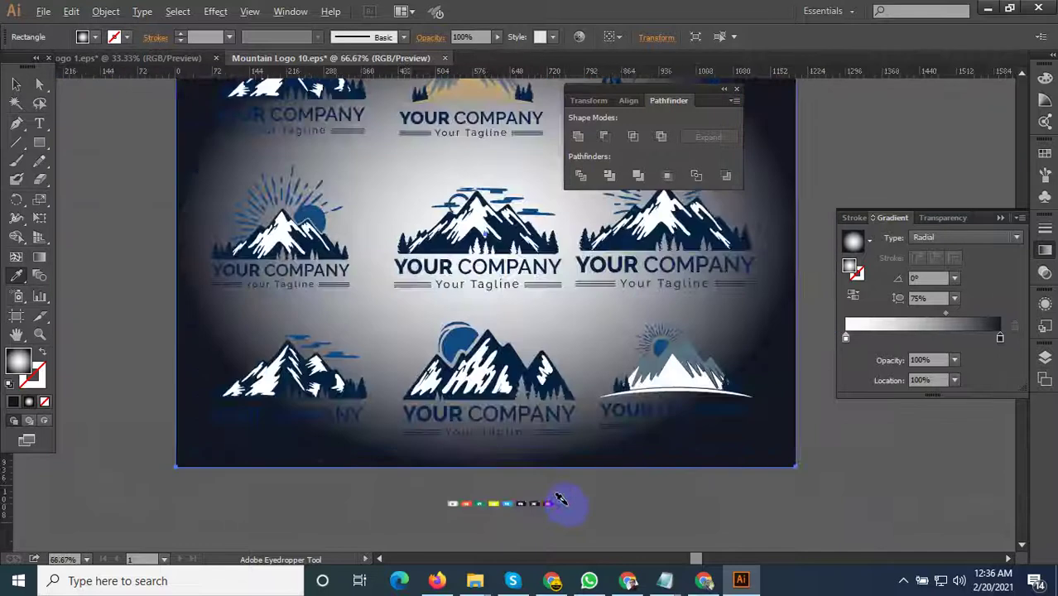
{"action": "scroll", "coordinate": [572, 500], "scroll_direction": "down", "scroll_amount": 3}
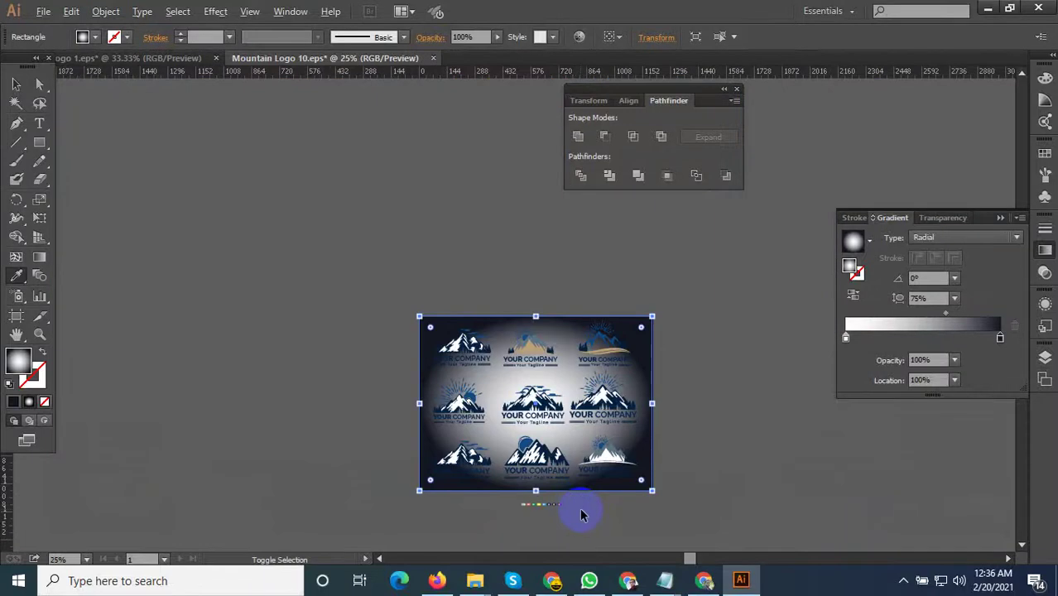
Export the gradient-background version with Save for Web as Mountain-Logo-10-4.
{"action": "key", "text": "ctrl+alt+shift+s"}
{"action": "left_click", "coordinate": [840, 518]}
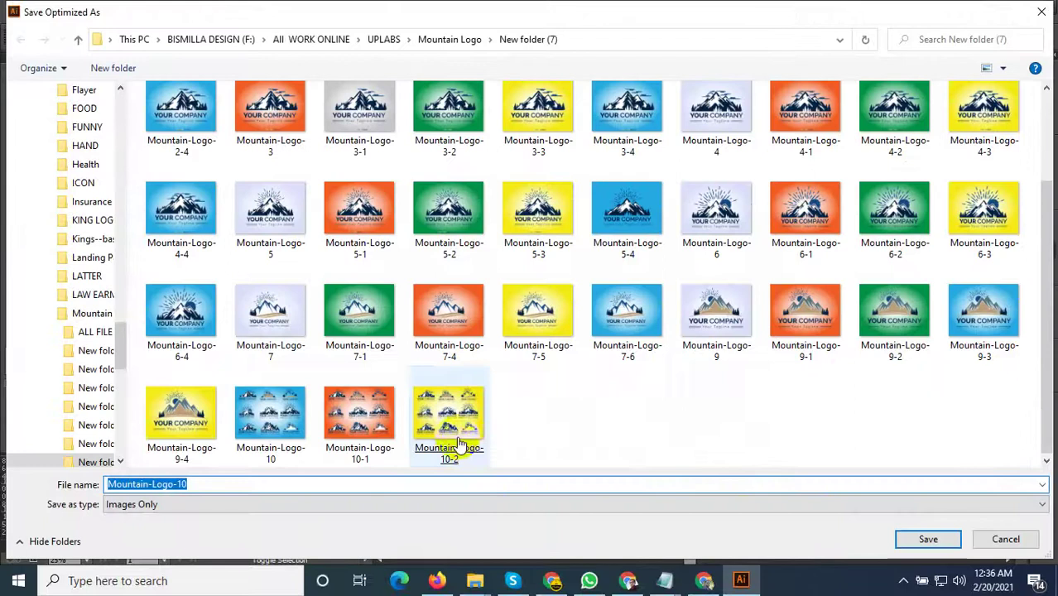
{"action": "left_click", "coordinate": [449, 434]}
{"action": "left_click", "coordinate": [215, 482]}
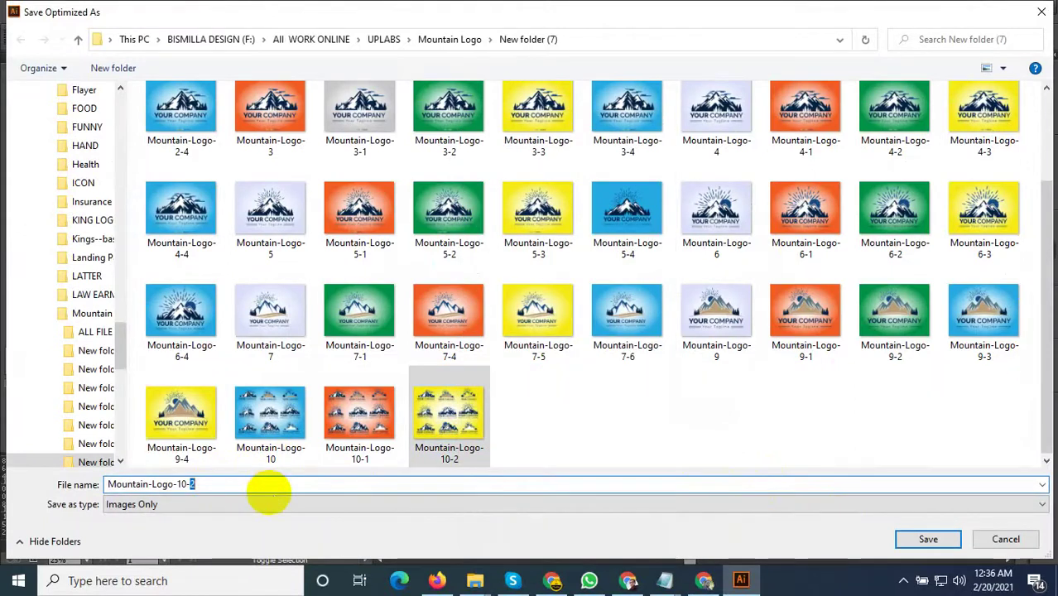
{"action": "type", "text": "4"}
{"action": "left_click", "coordinate": [947, 541]}
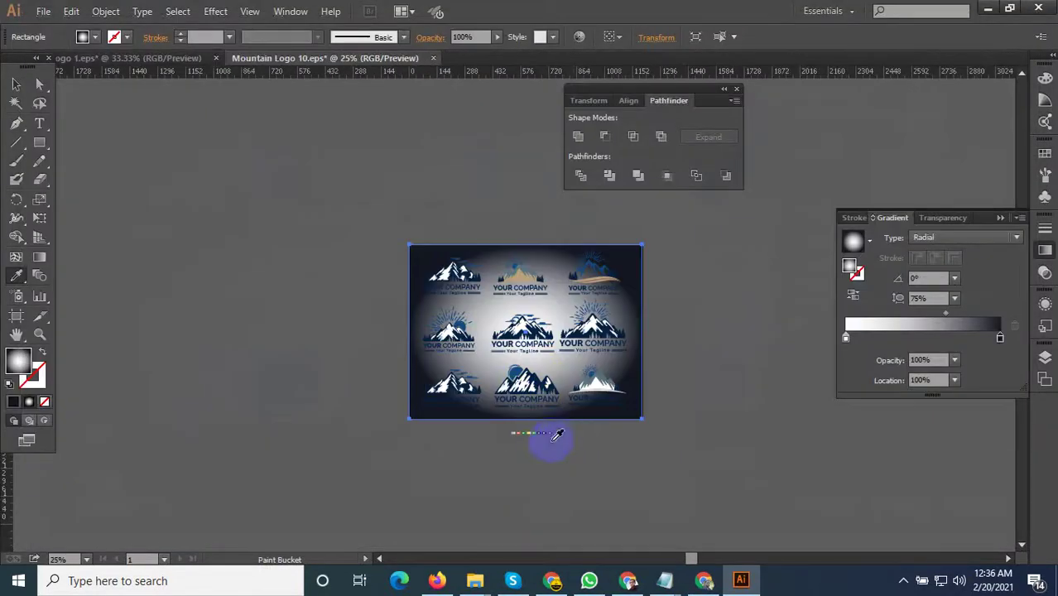
Return to the Selection tool and switch over to the open File Explorer windows.
{"action": "scroll", "coordinate": [566, 423], "scroll_direction": "up", "scroll_amount": 2}
{"action": "left_click", "coordinate": [16, 83]}
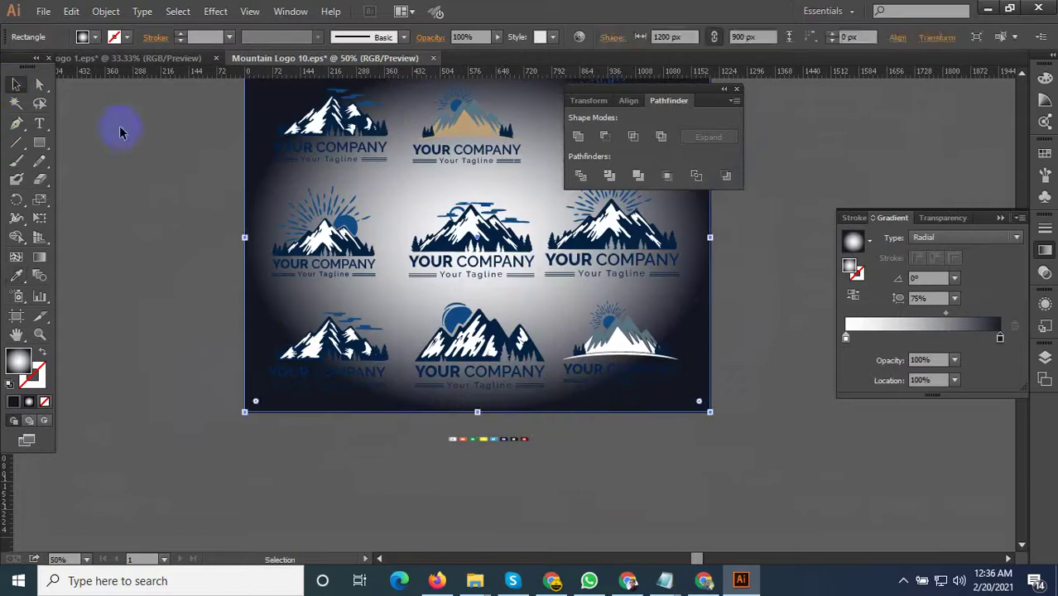
{"action": "scroll", "coordinate": [414, 398], "scroll_direction": "down", "scroll_amount": 3}
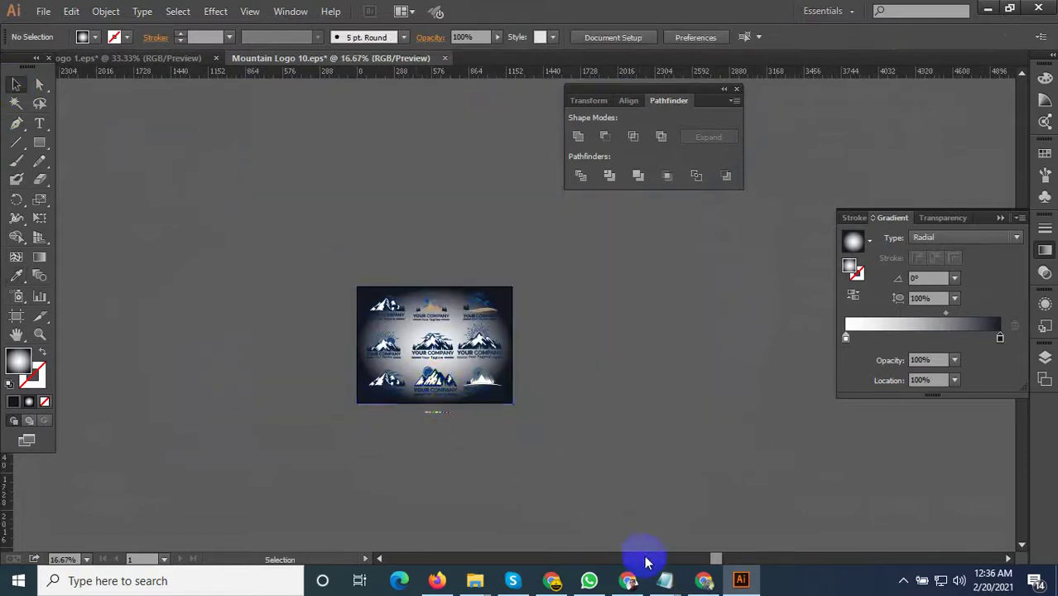
{"action": "scroll", "coordinate": [461, 391], "scroll_direction": "up", "scroll_amount": 1}
{"action": "scroll", "coordinate": [350, 242], "scroll_direction": "up", "scroll_amount": 2}
{"action": "scroll", "coordinate": [749, 443], "scroll_direction": "down", "scroll_amount": 1}
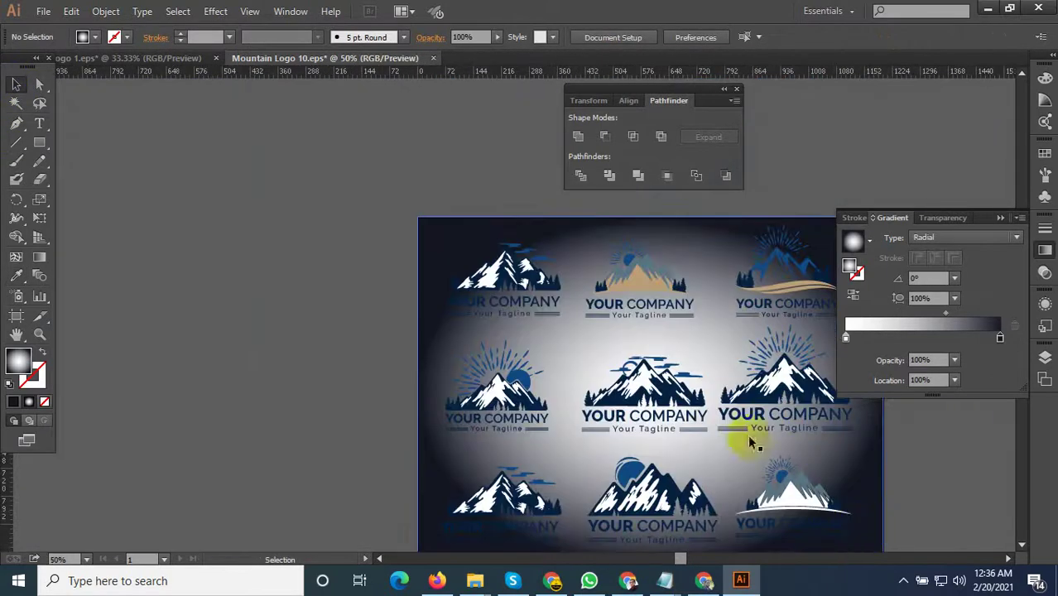
{"action": "left_click", "coordinate": [904, 583]}
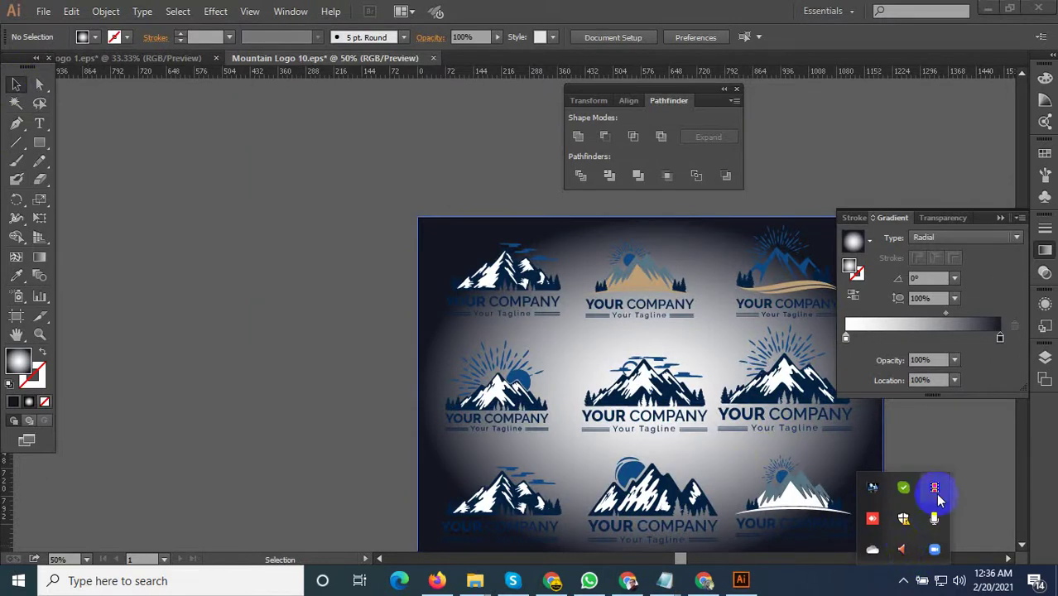
{"action": "left_click", "coordinate": [475, 580]}
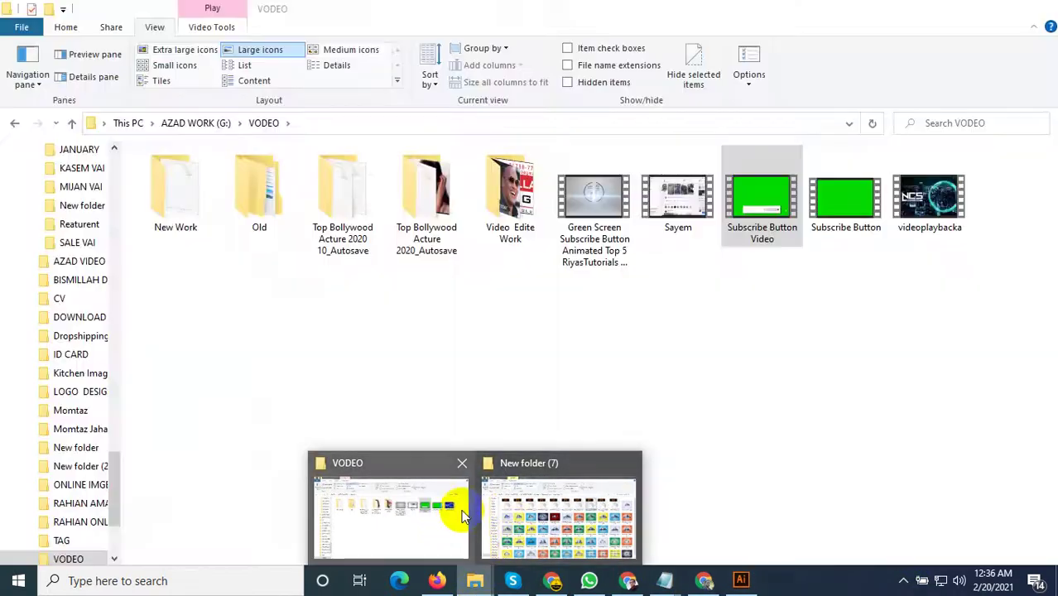
Navigate File Explorer to All WORK ONLINE > shutterstock > Mountain Logo.
{"action": "left_click", "coordinate": [520, 501]}
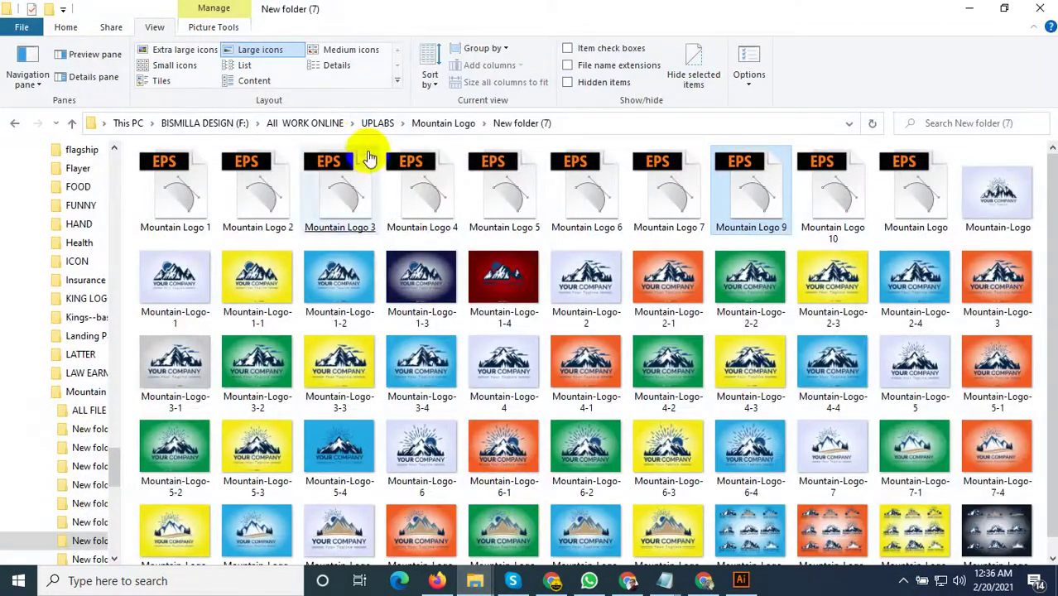
{"action": "left_click", "coordinate": [317, 124]}
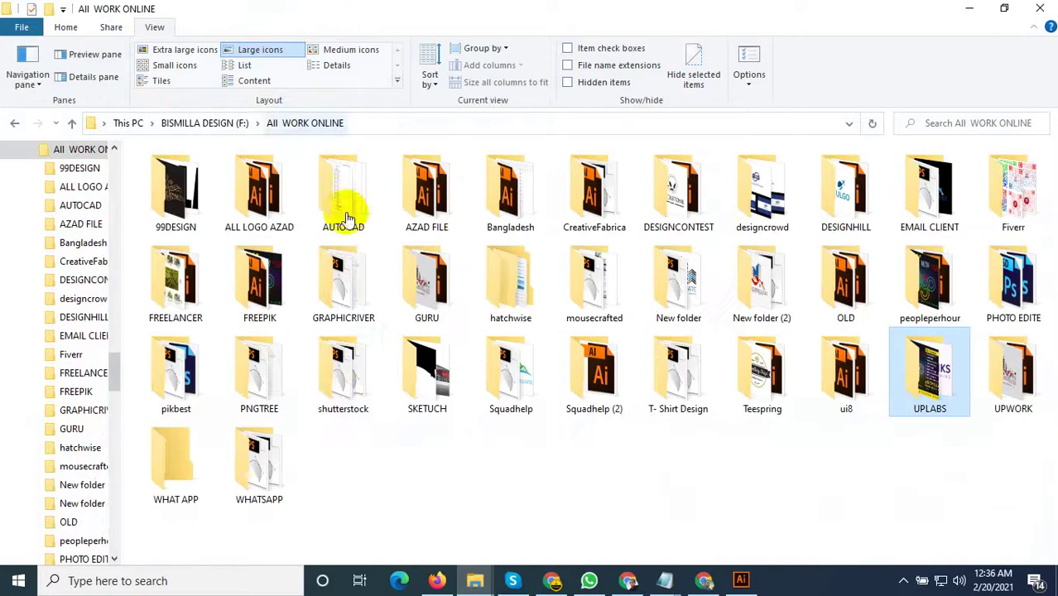
{"action": "double_click", "coordinate": [339, 410]}
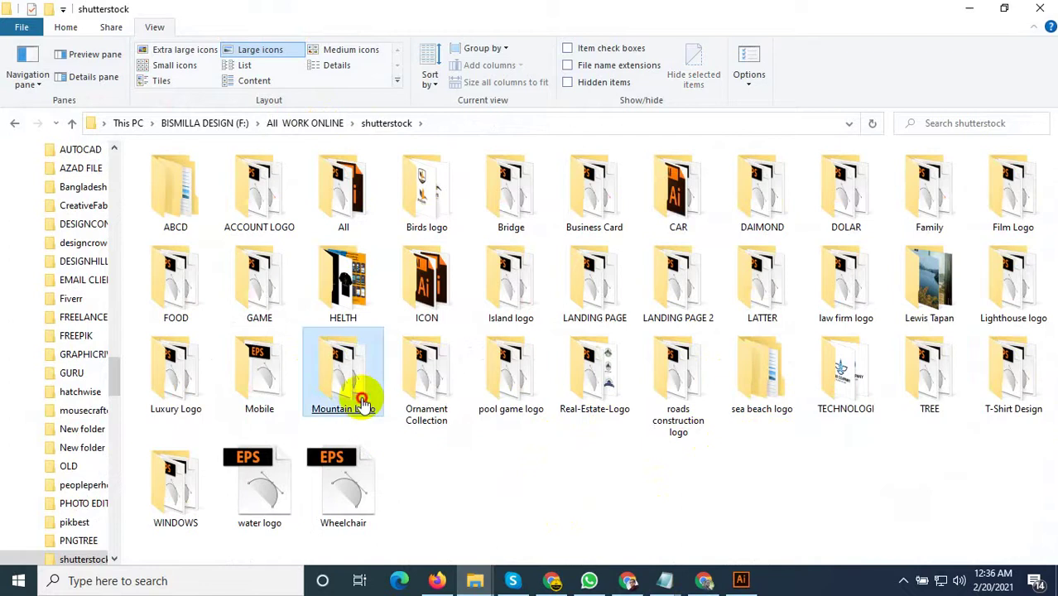
{"action": "double_click", "coordinate": [361, 397]}
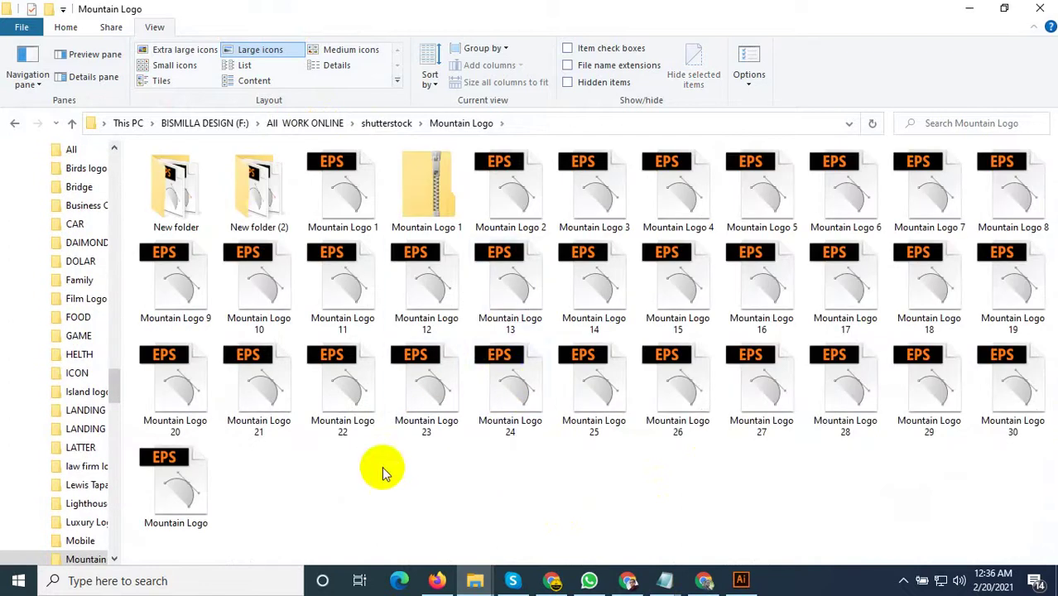
Create New folder (3), then open Mountain Logo 6 from New folder (2) in Illustrator.
{"action": "right_click", "coordinate": [389, 486]}
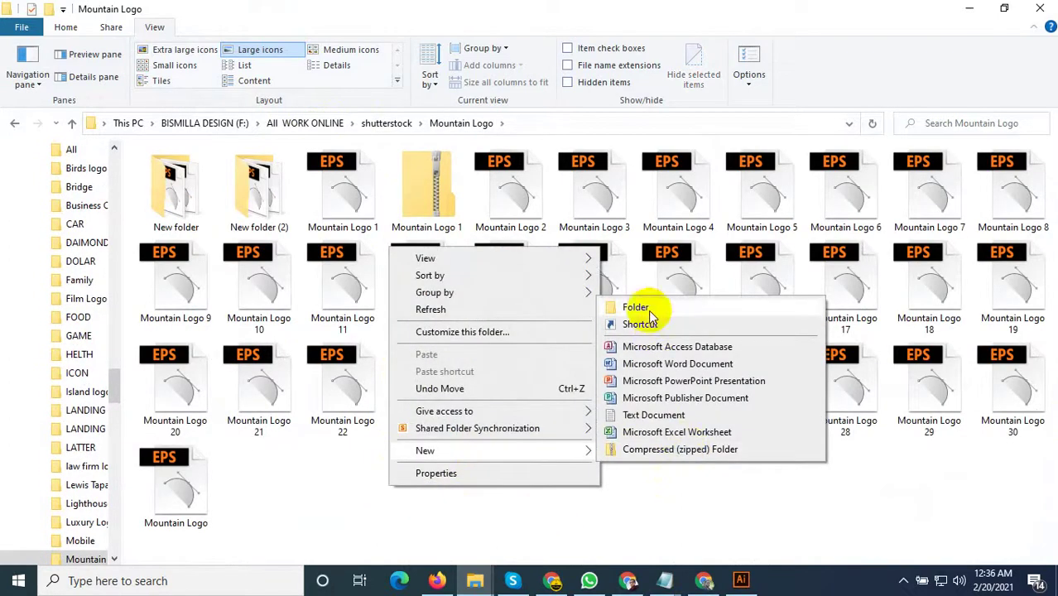
{"action": "left_click", "coordinate": [644, 303]}
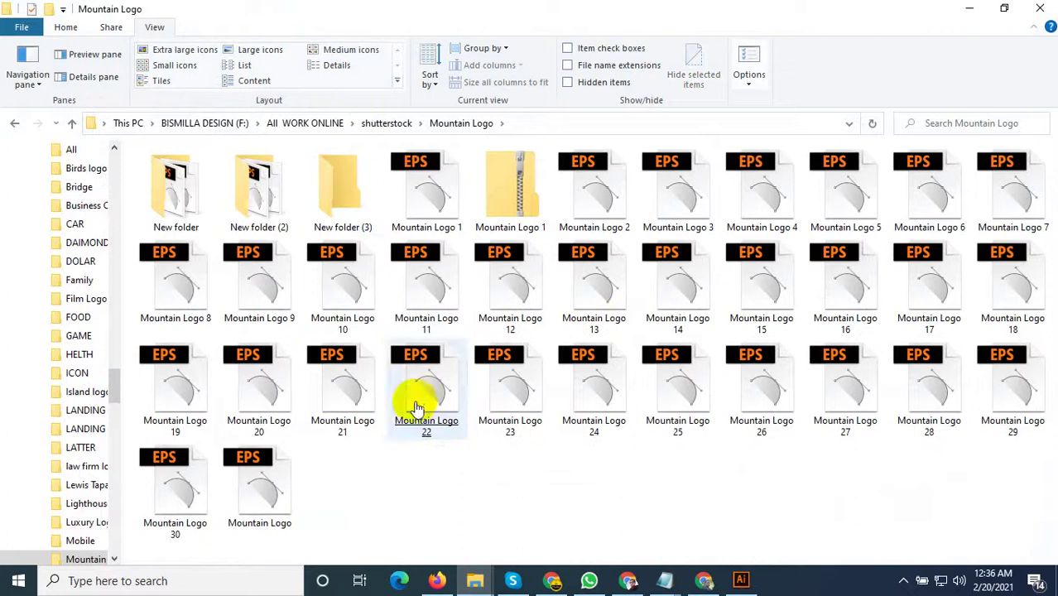
{"action": "left_click", "coordinate": [288, 222]}
{"action": "double_click", "coordinate": [283, 205]}
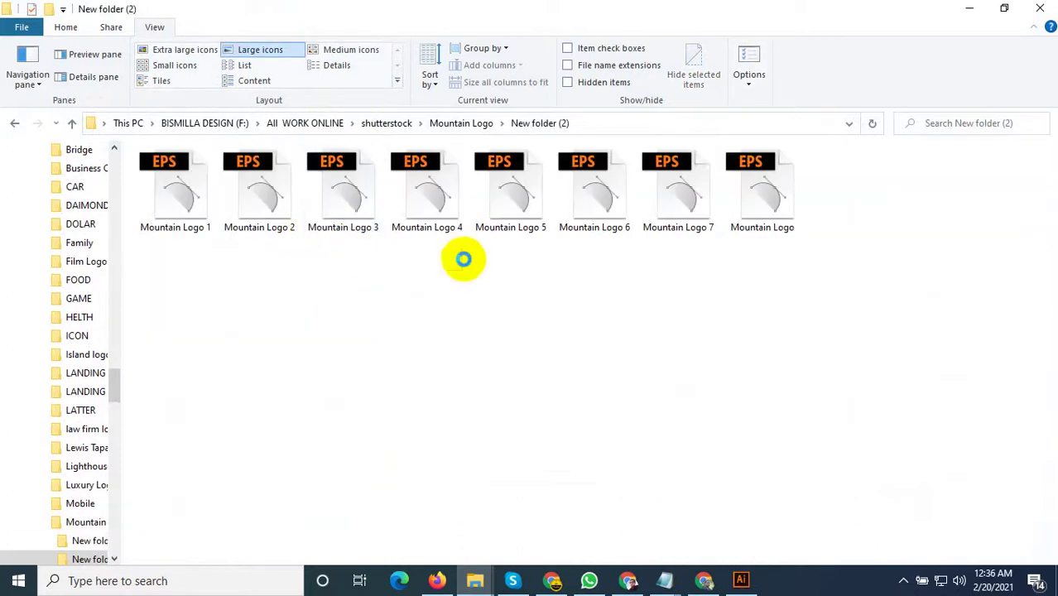
{"action": "double_click", "coordinate": [593, 208]}
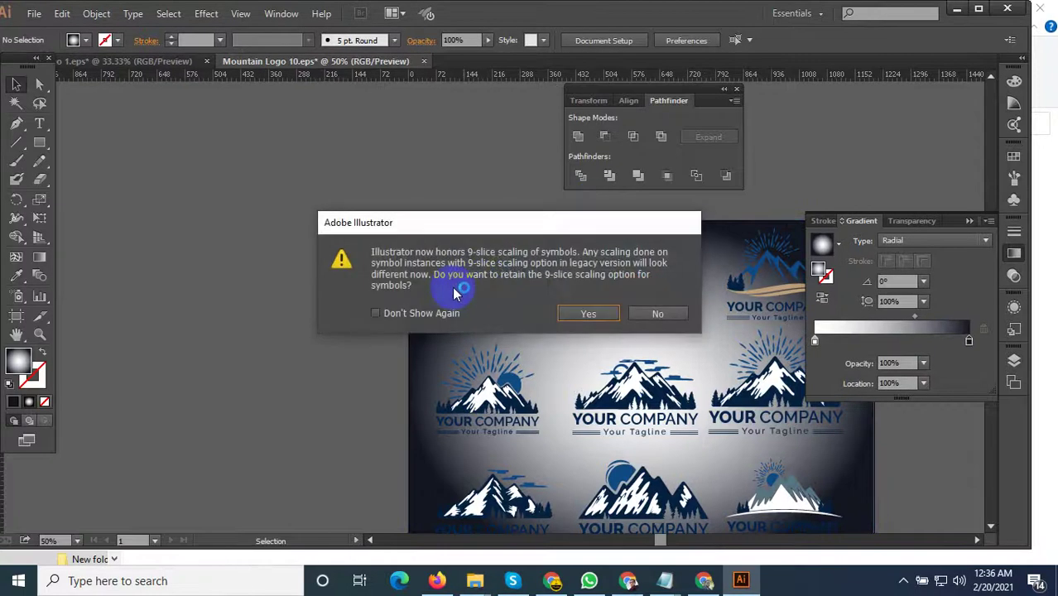
Keep 9-slice scaling, then cut the stray logo group out of Mountain Logo 6.
{"action": "left_click", "coordinate": [599, 318]}
{"action": "scroll", "coordinate": [470, 326], "scroll_direction": "down", "scroll_amount": 1}
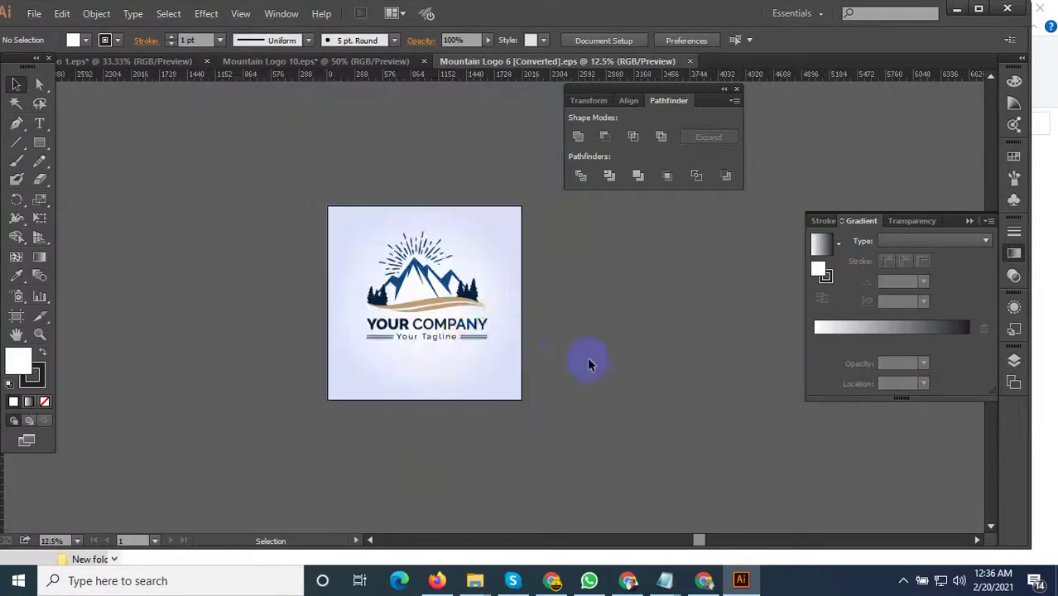
{"action": "mouse_move", "coordinate": [587, 357]}
{"action": "left_mouse_down"}
{"action": "mouse_move", "coordinate": [331, 230]}
{"action": "mouse_move", "coordinate": [391, 284]}
{"action": "left_mouse_up"}
{"action": "key", "text": "ctrl+x"}
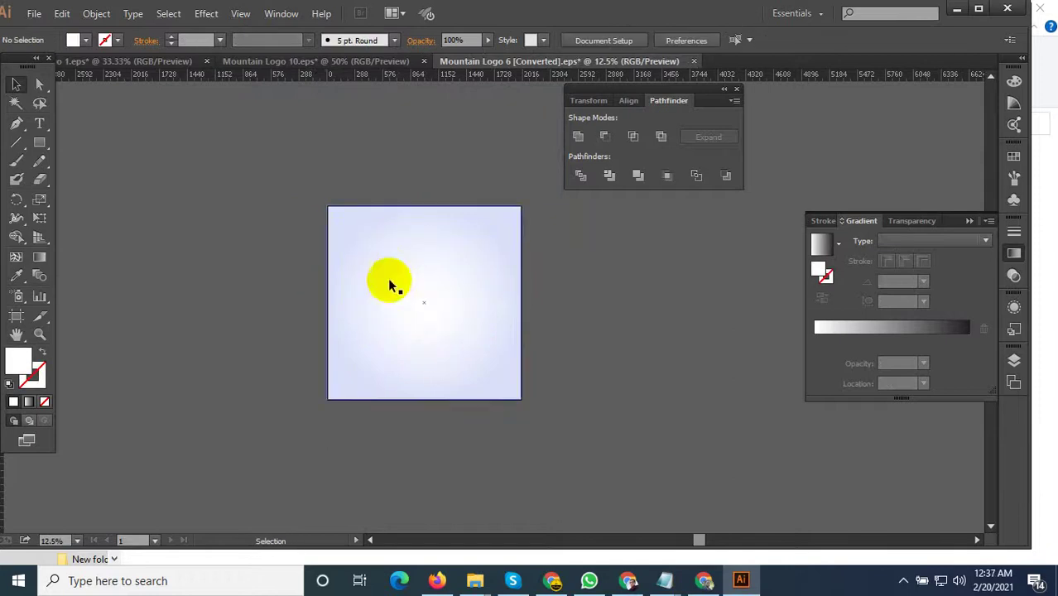
Marquee-select all nine logos in Mountain Logo 10.
{"action": "scroll", "coordinate": [412, 270], "scroll_direction": "down", "scroll_amount": 2}
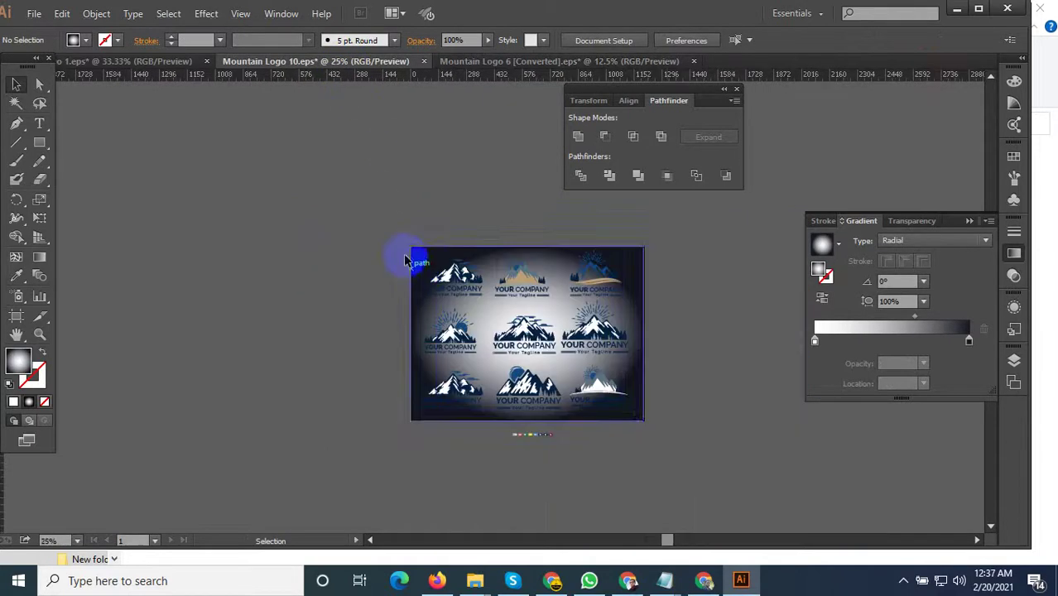
{"action": "left_click_drag", "start_coordinate": [665, 449], "coordinate": [671, 439]}
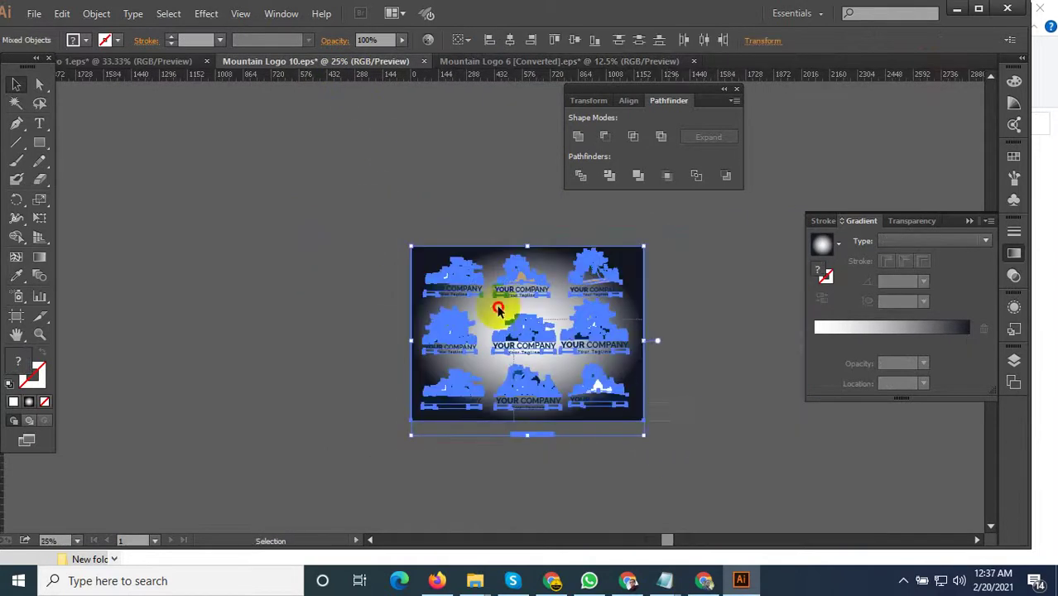
{"action": "key", "text": "a"}
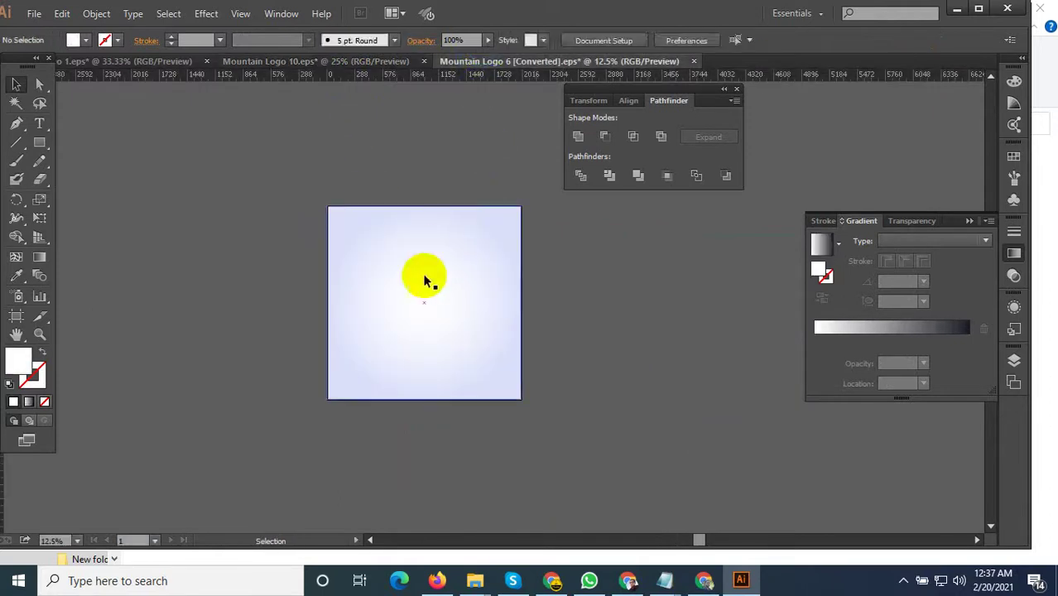
Drop the nine logos onto the Mountain Logo 6 artboard and enlarge them.
{"action": "mouse_move", "coordinate": [393, 62]}
{"action": "left_mouse_down"}
{"action": "mouse_move", "coordinate": [489, 327]}
{"action": "mouse_move", "coordinate": [375, 270]}
{"action": "left_mouse_up"}
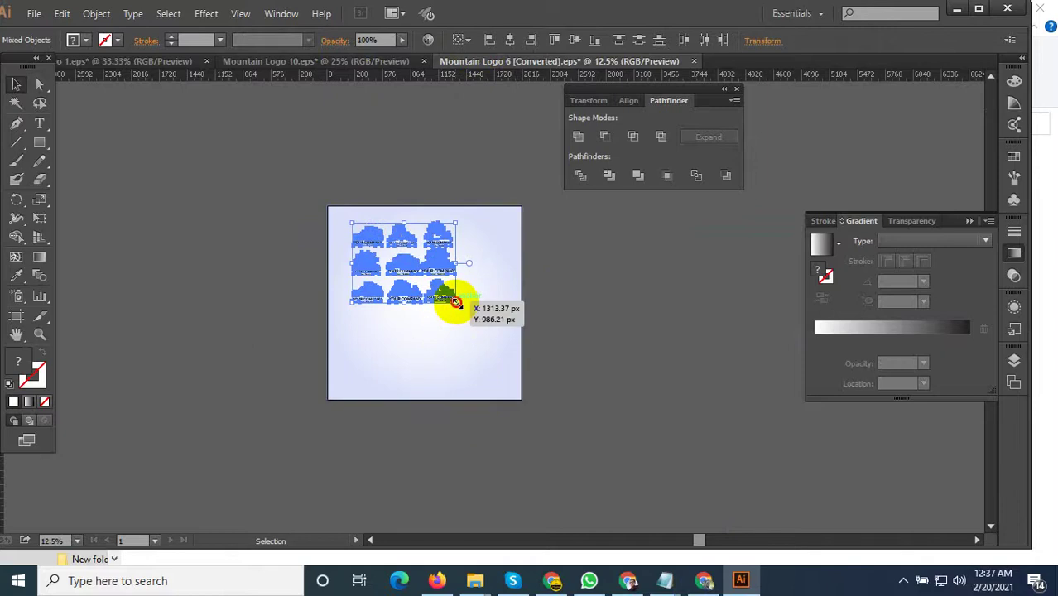
{"action": "left_click_drag", "start_coordinate": [457, 303], "coordinate": [510, 410]}
{"action": "scroll", "coordinate": [494, 345], "scroll_direction": "up", "scroll_amount": 2}
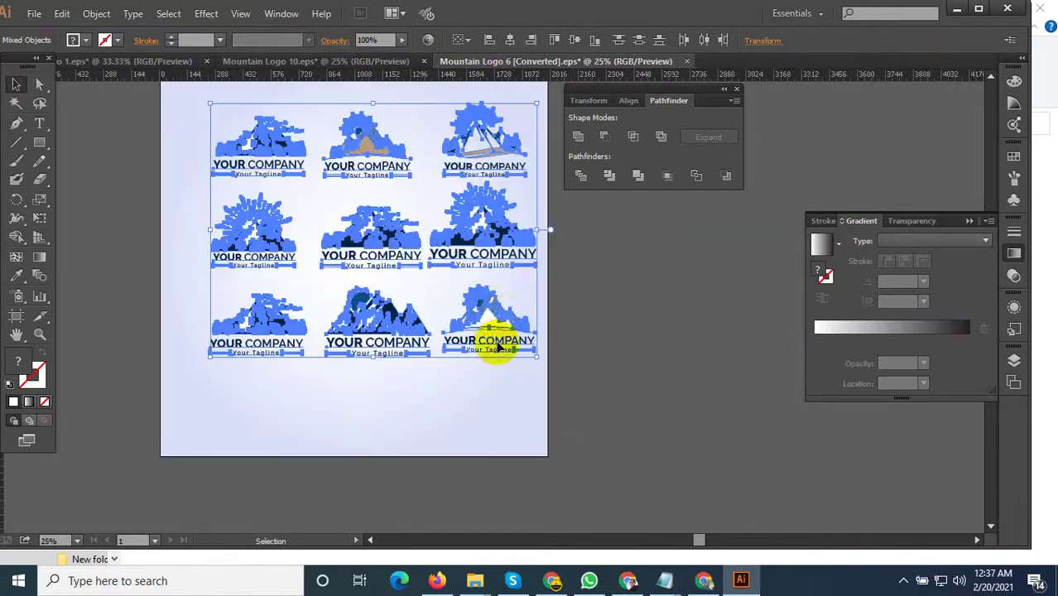
{"action": "left_click_drag", "start_coordinate": [497, 325], "coordinate": [463, 320]}
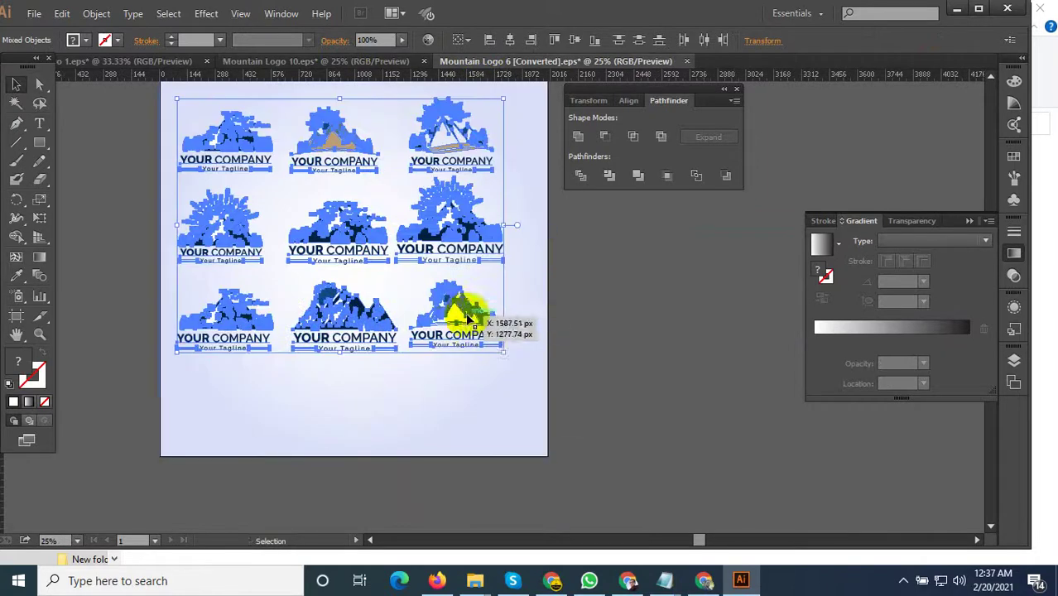
{"action": "left_click_drag", "start_coordinate": [504, 352], "coordinate": [532, 410]}
Stretch the logo grid across the artboard width and move it lower.
{"action": "scroll", "coordinate": [530, 460], "scroll_direction": "down", "scroll_amount": 1}
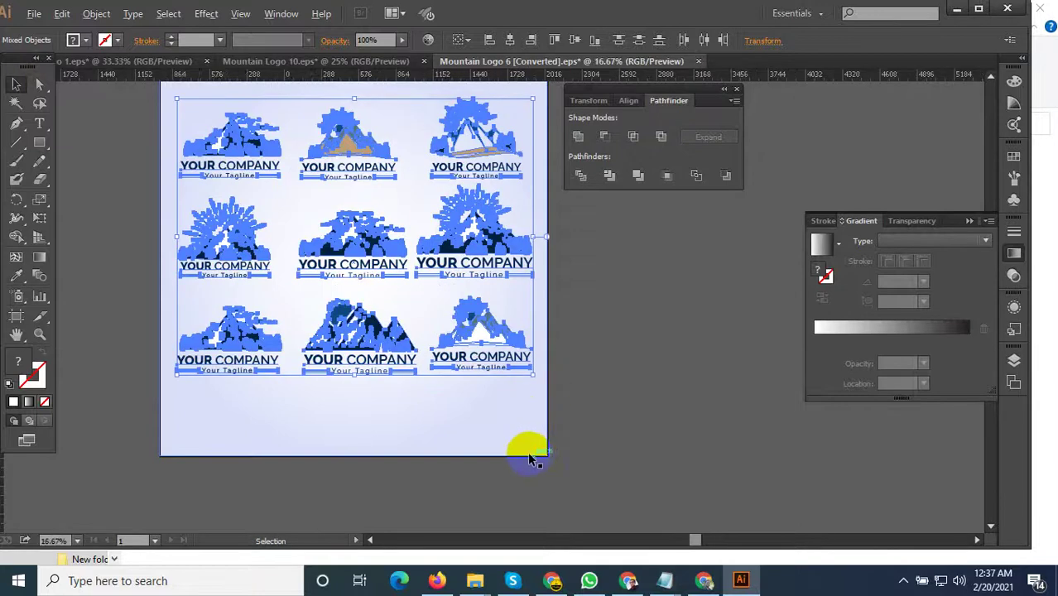
{"action": "left_click_drag", "start_coordinate": [298, 217], "coordinate": [289, 207]}
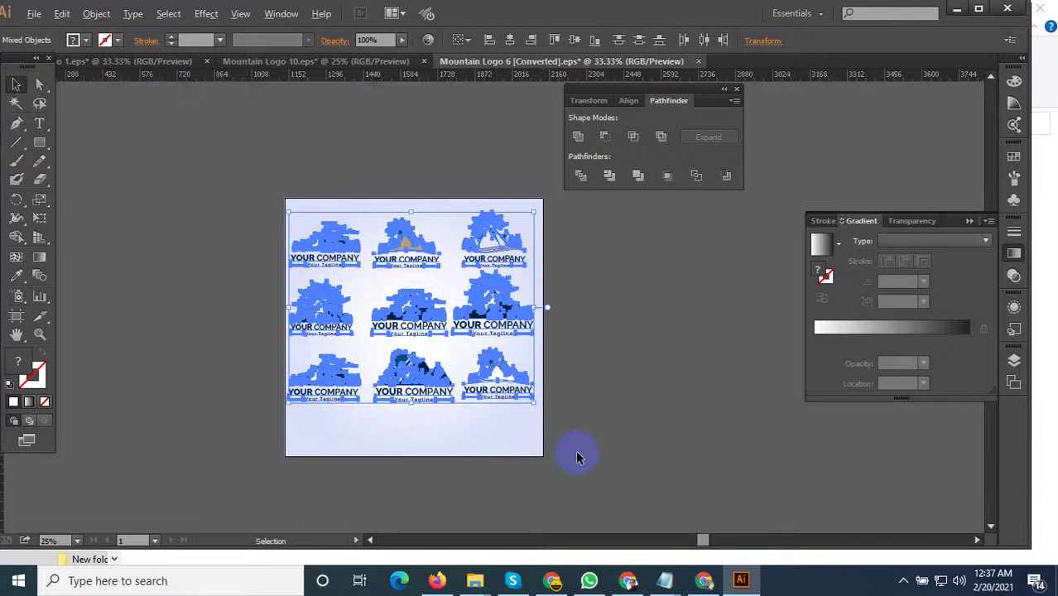
{"action": "scroll", "coordinate": [576, 450], "scroll_direction": "up", "scroll_amount": 2}
{"action": "left_click_drag", "start_coordinate": [490, 355], "coordinate": [505, 377]}
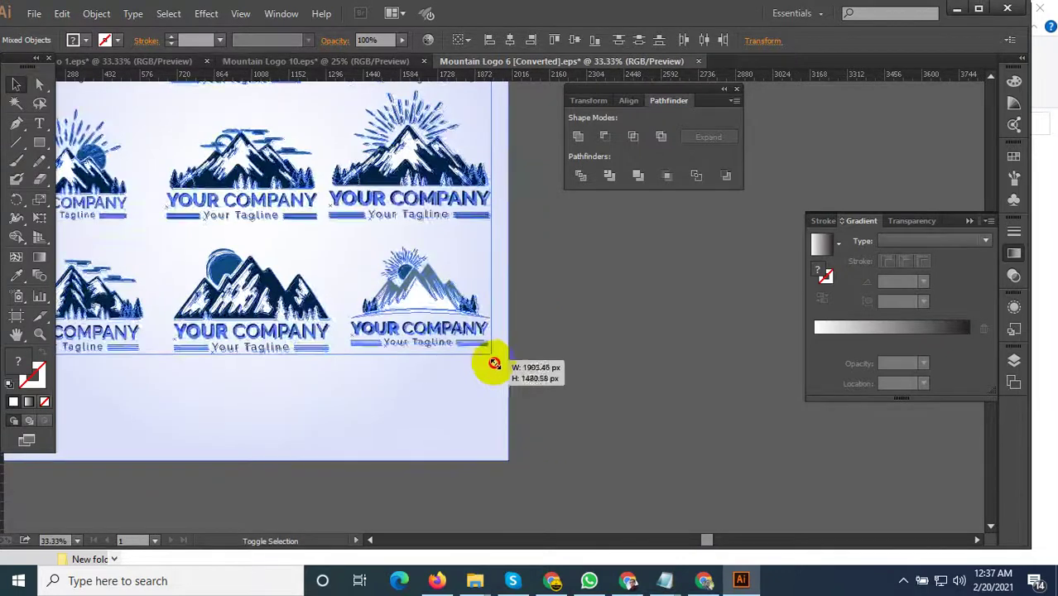
{"action": "scroll", "coordinate": [624, 439], "scroll_direction": "down", "scroll_amount": 2}
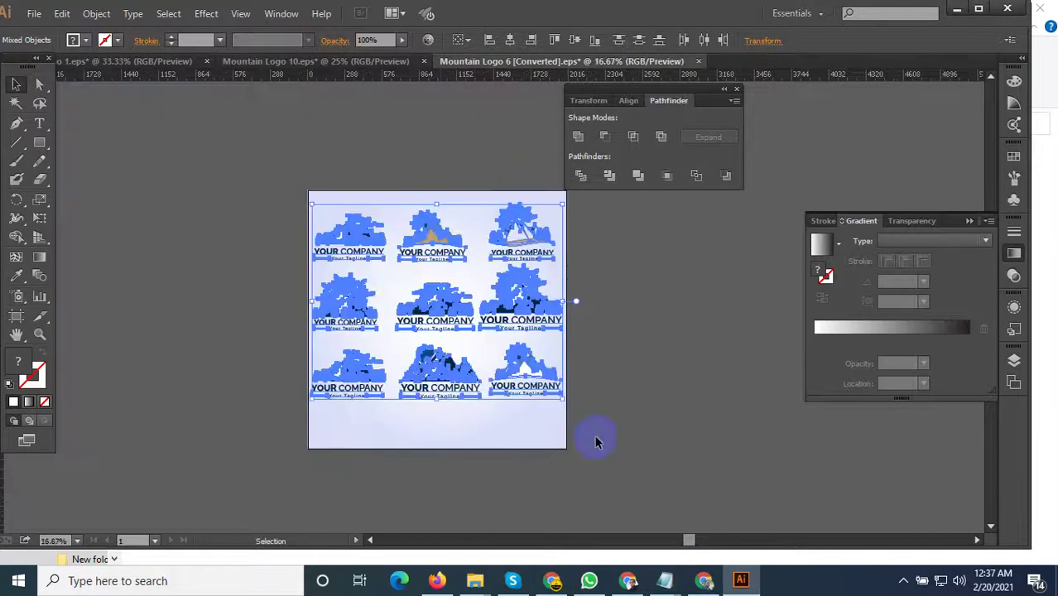
{"action": "left_click_drag", "start_coordinate": [437, 383], "coordinate": [551, 402]}
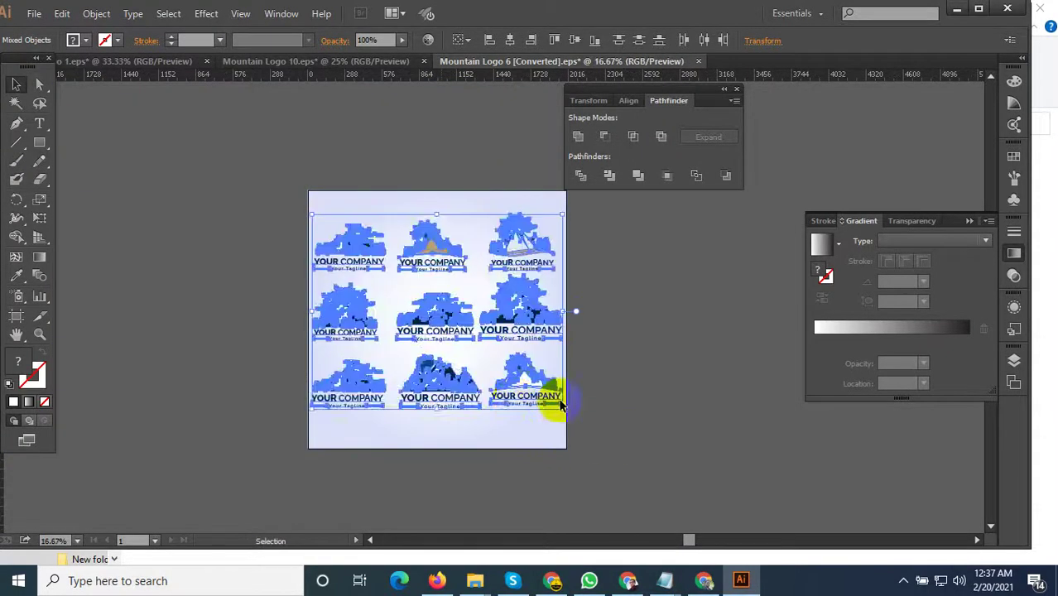
Deselect the finished grid and bring up the New folder (2) Explorer window.
{"action": "left_click", "coordinate": [664, 360]}
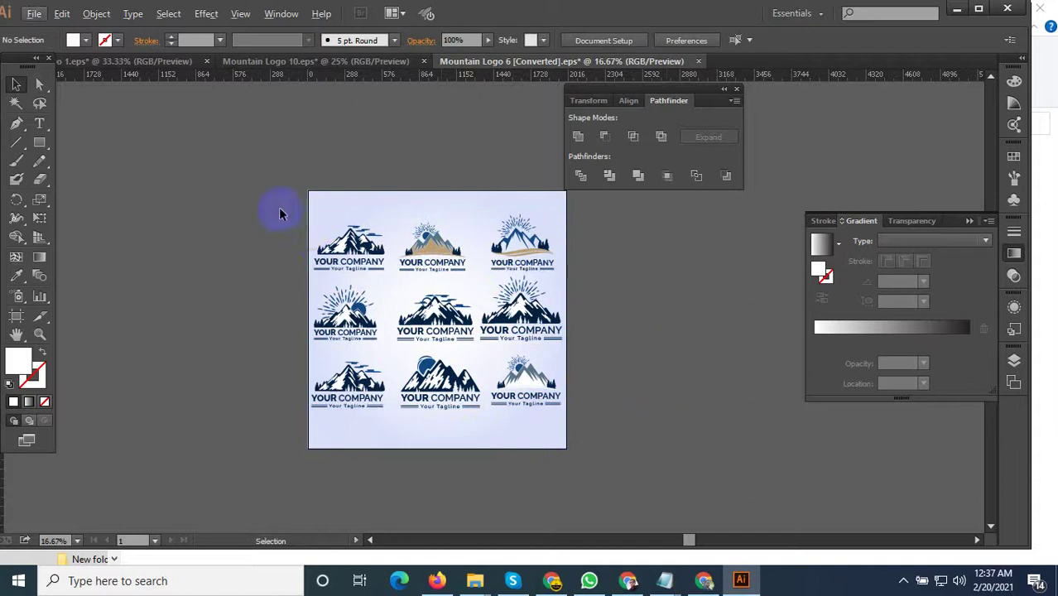
{"action": "left_click_drag", "start_coordinate": [278, 213], "coordinate": [687, 467]}
{"action": "scroll", "coordinate": [437, 403], "scroll_direction": "up", "scroll_amount": 2}
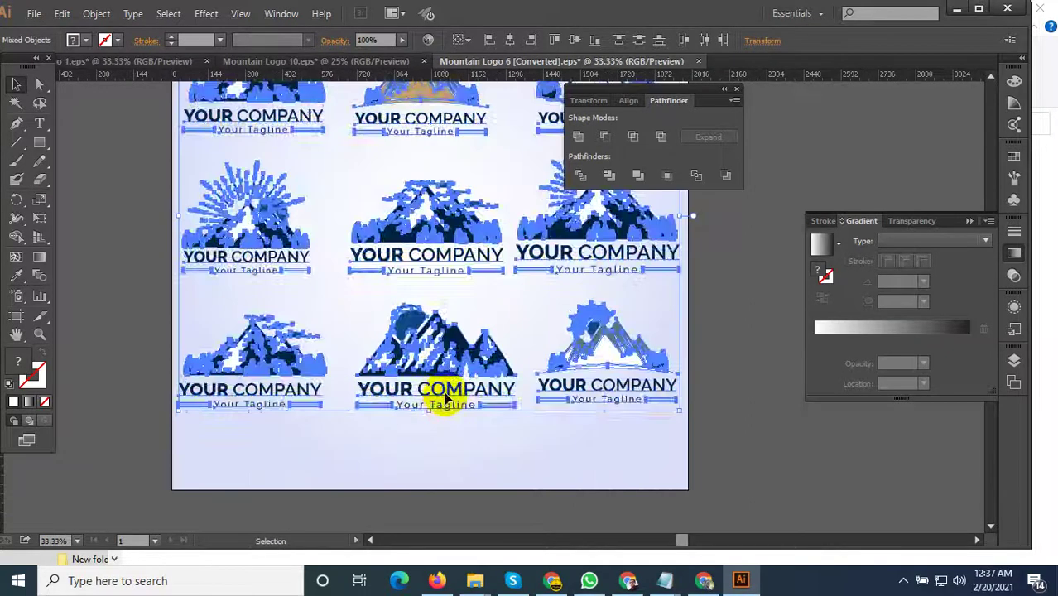
{"action": "scroll", "coordinate": [499, 462], "scroll_direction": "down", "scroll_amount": 2}
{"action": "left_click", "coordinate": [700, 386]}
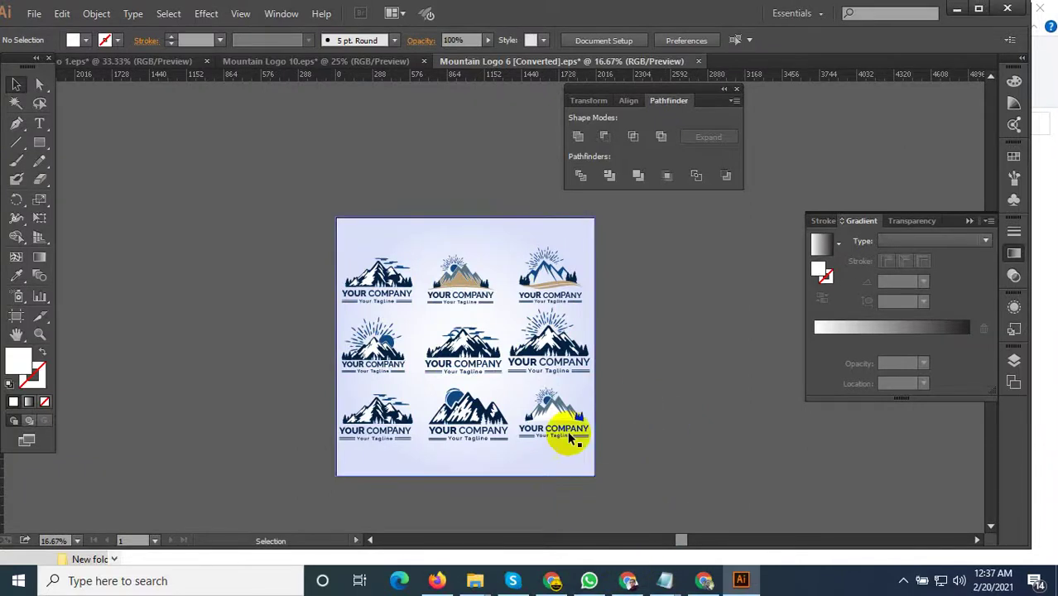
{"action": "mouse_move", "coordinate": [475, 581]}
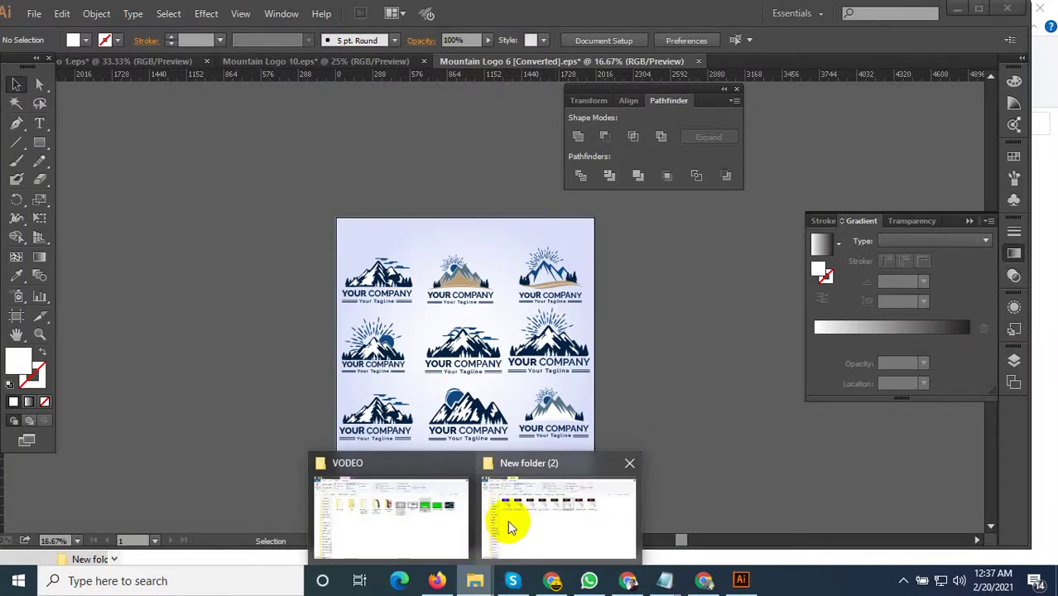
{"action": "left_click", "coordinate": [513, 512]}
Navigate to F:\All WORK ONLINE\UPLABS\Mountain Logo\New folder (8).
{"action": "left_click", "coordinate": [464, 124]}
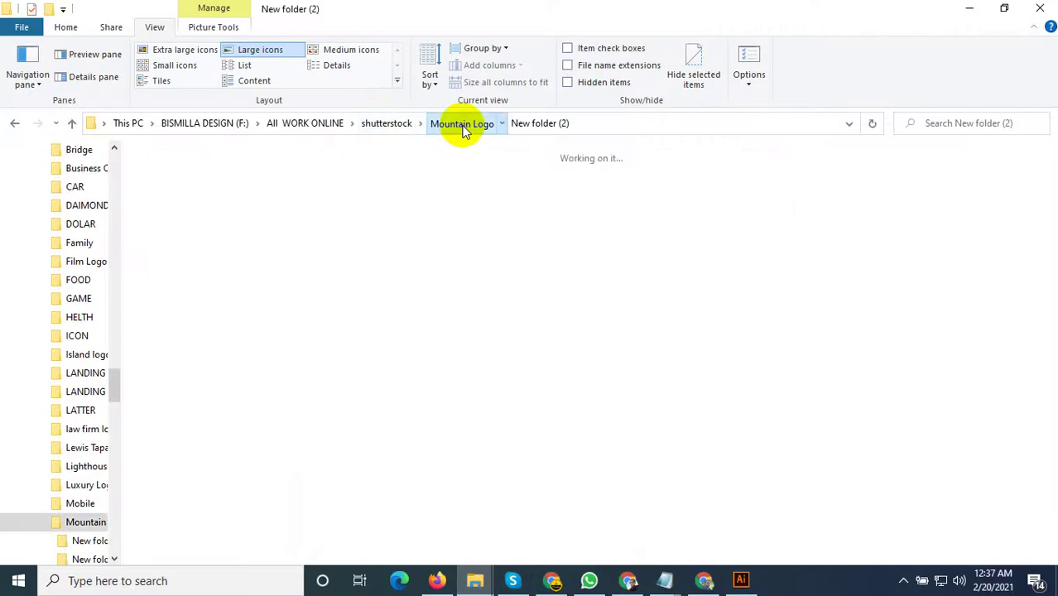
{"action": "left_click", "coordinate": [389, 126]}
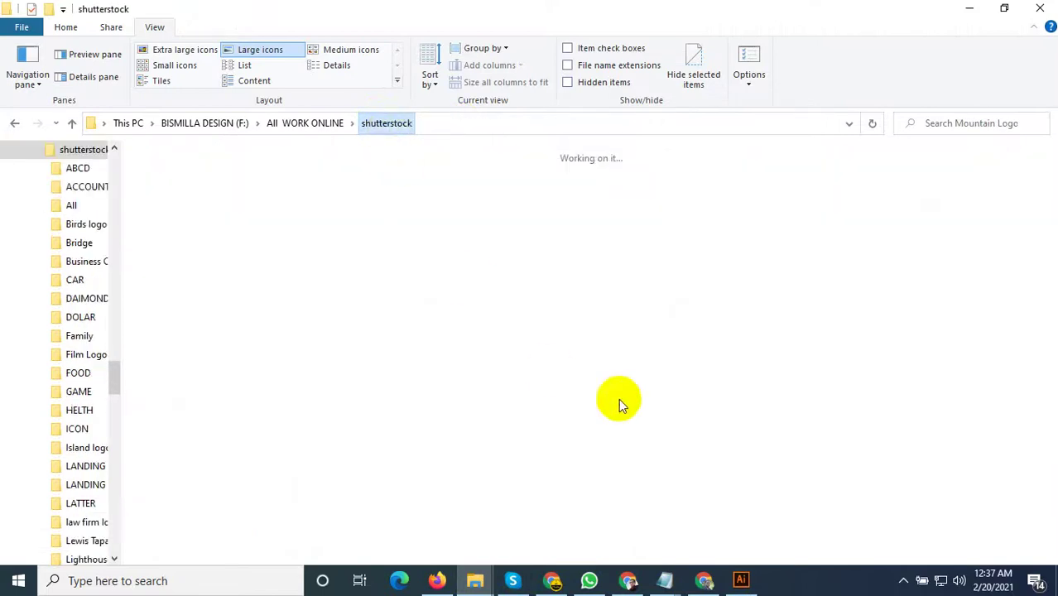
{"action": "left_click", "coordinate": [212, 123]}
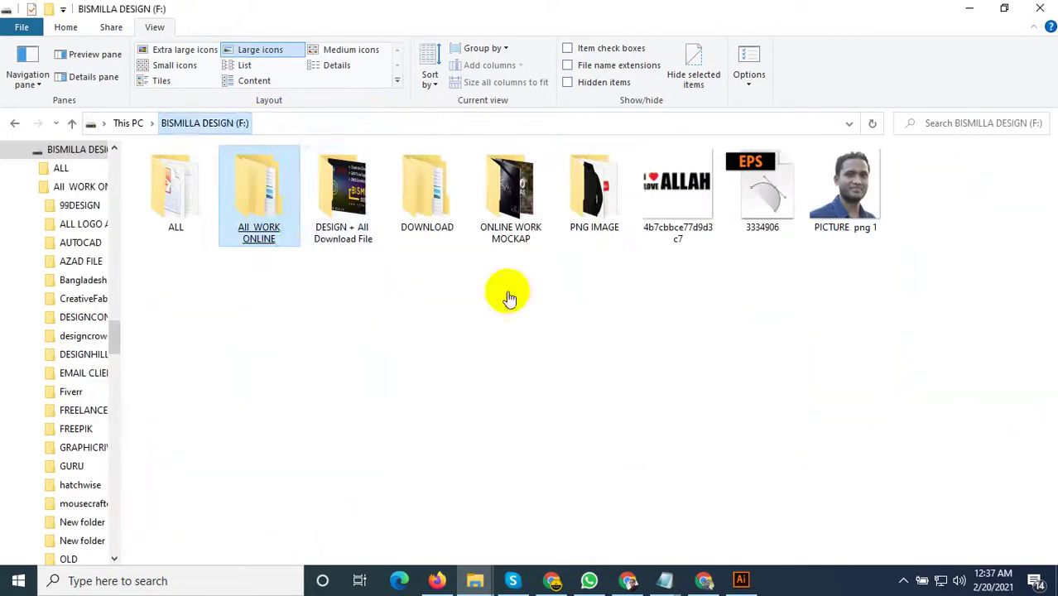
{"action": "double_click", "coordinate": [273, 203]}
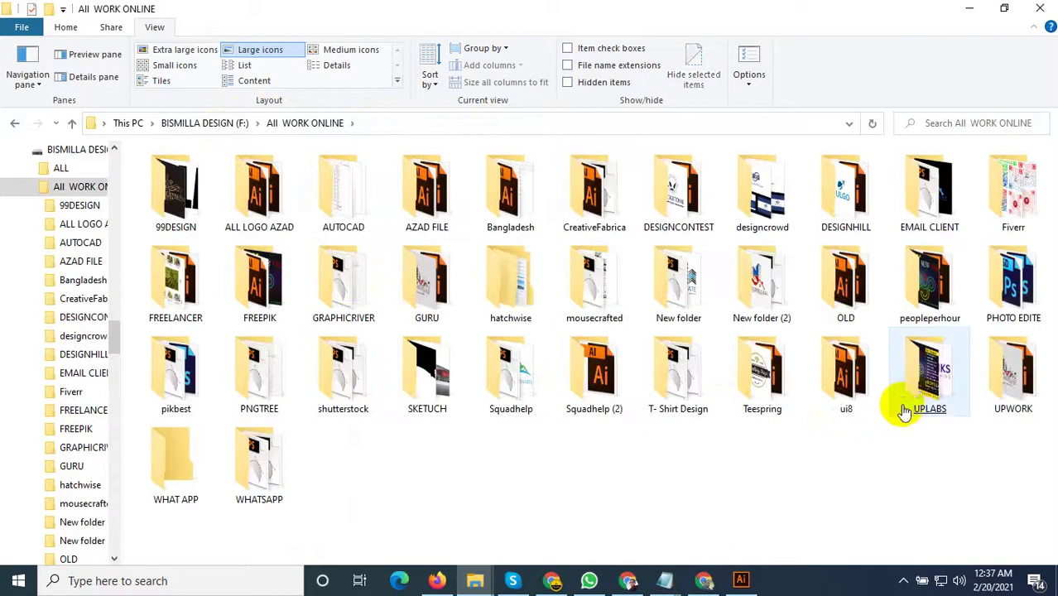
{"action": "double_click", "coordinate": [900, 404]}
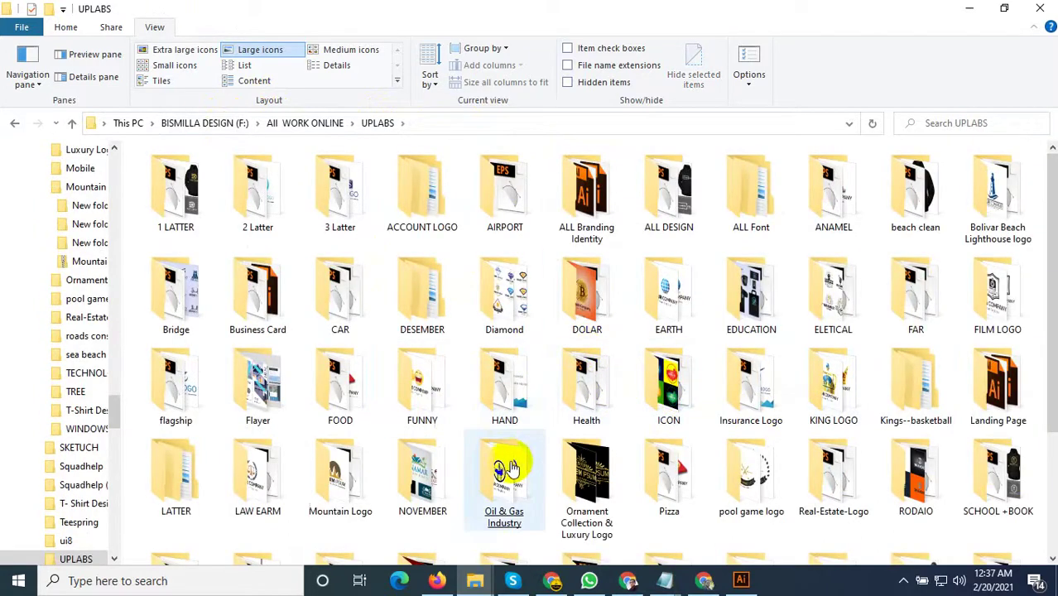
{"action": "double_click", "coordinate": [331, 452]}
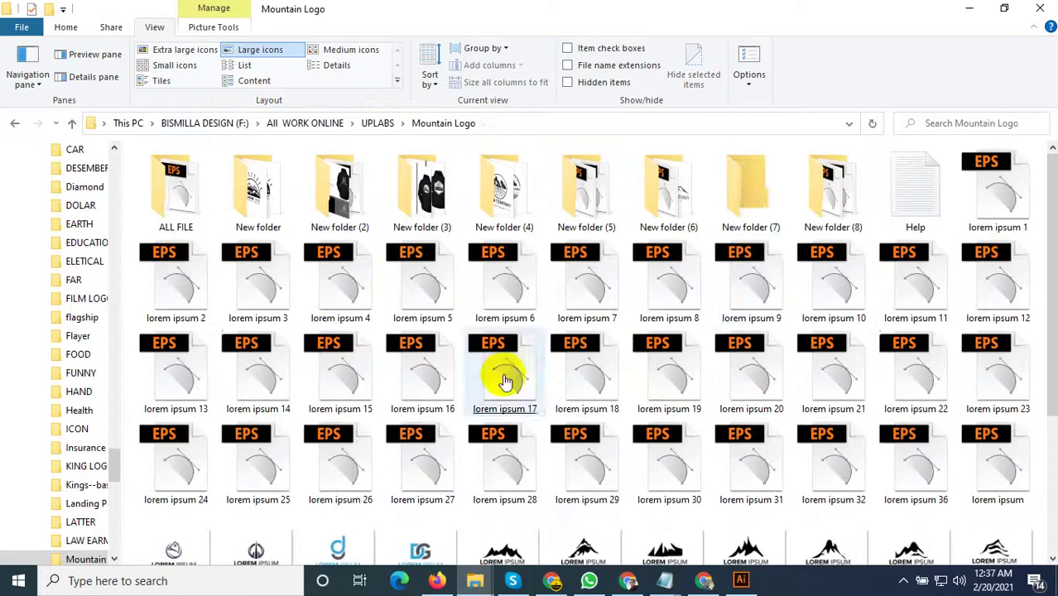
{"action": "double_click", "coordinate": [827, 201]}
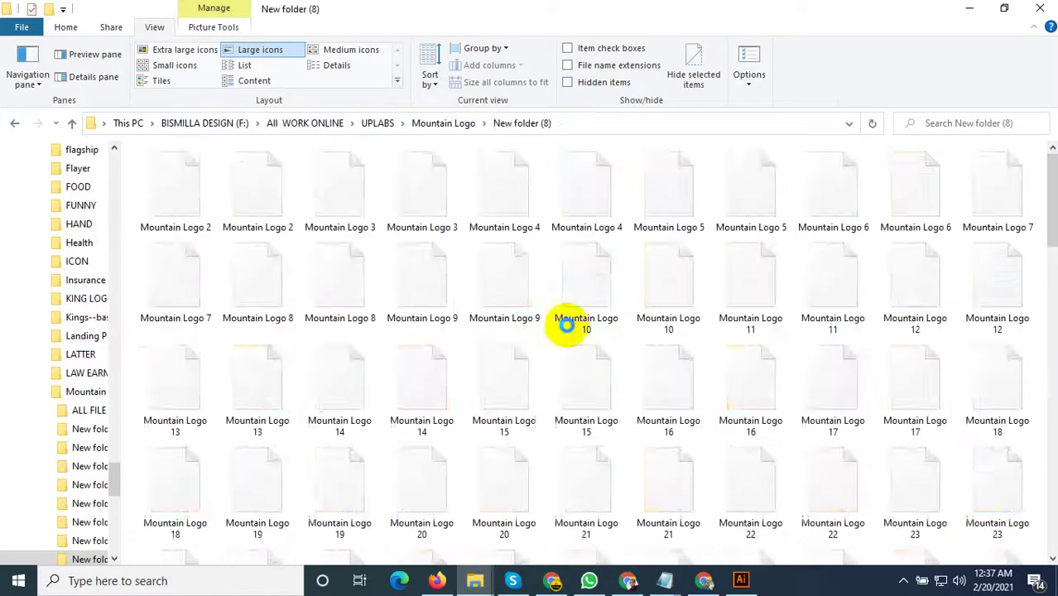
Open Mountain Logo 20.eps in Illustrator.
{"action": "scroll", "coordinate": [563, 397], "scroll_direction": "down", "scroll_amount": 3}
{"action": "scroll", "coordinate": [563, 400], "scroll_direction": "down", "scroll_amount": 3}
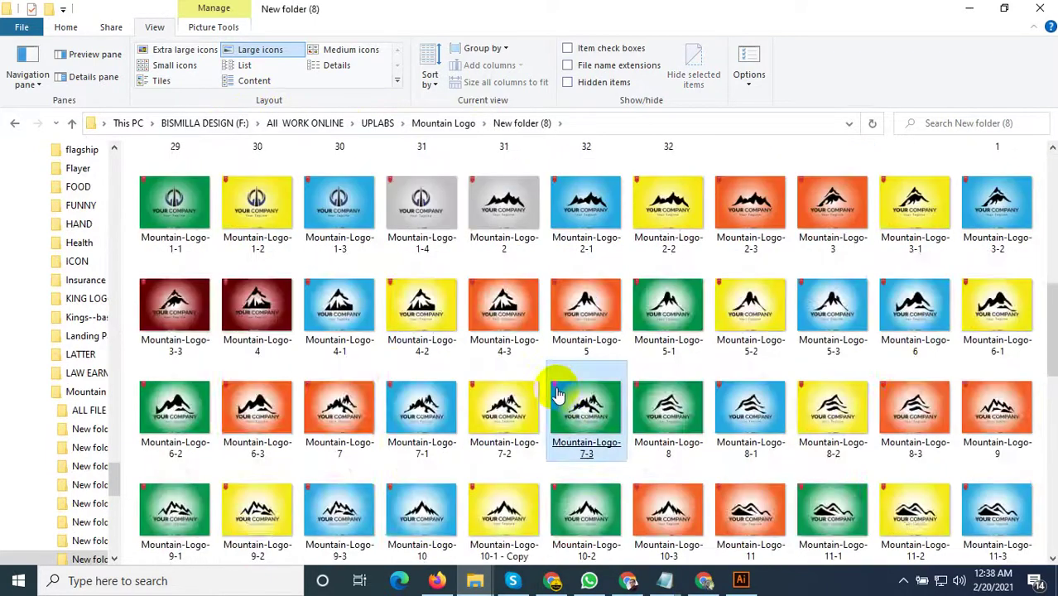
{"action": "scroll", "coordinate": [568, 402], "scroll_direction": "up", "scroll_amount": 3}
{"action": "left_click", "coordinate": [432, 193]}
{"action": "double_click", "coordinate": [432, 193]}
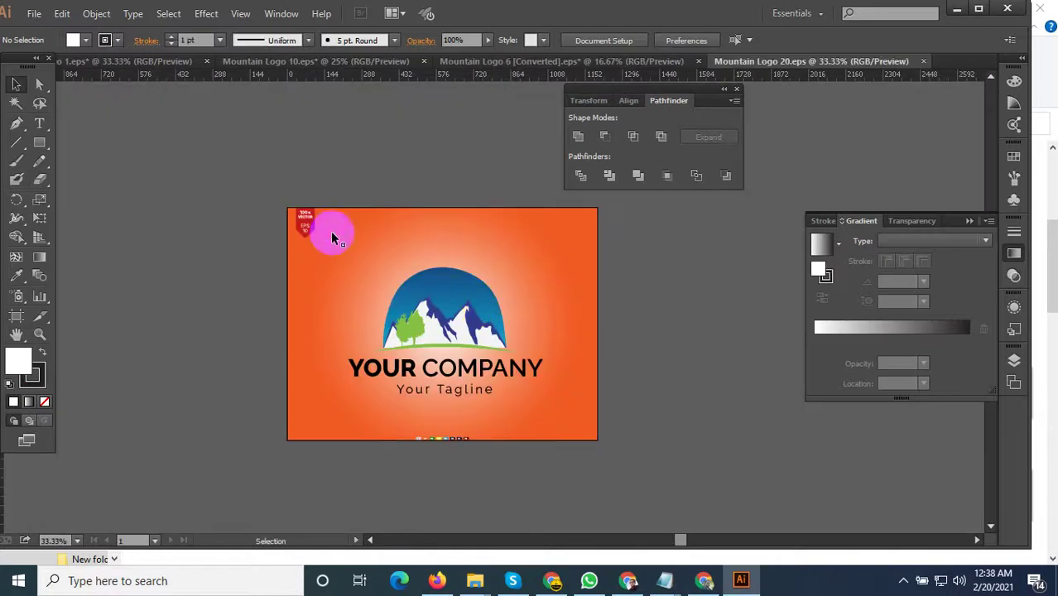
Copy the red EPS 10 badge from Mountain Logo 20 into the logo sheet's top-left corner.
{"action": "left_click", "coordinate": [331, 263]}
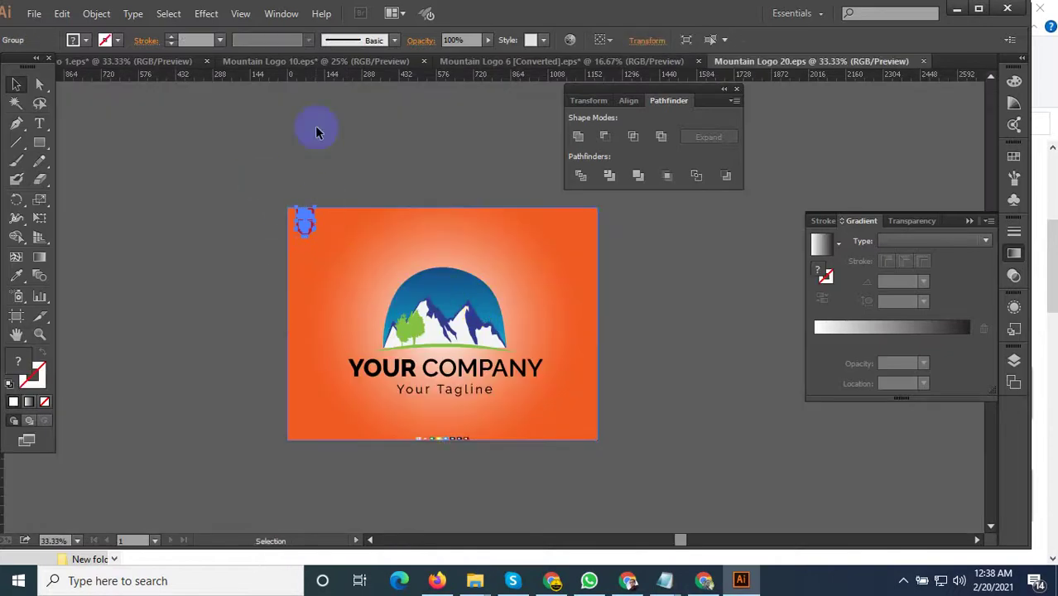
{"action": "left_click", "coordinate": [931, 59]}
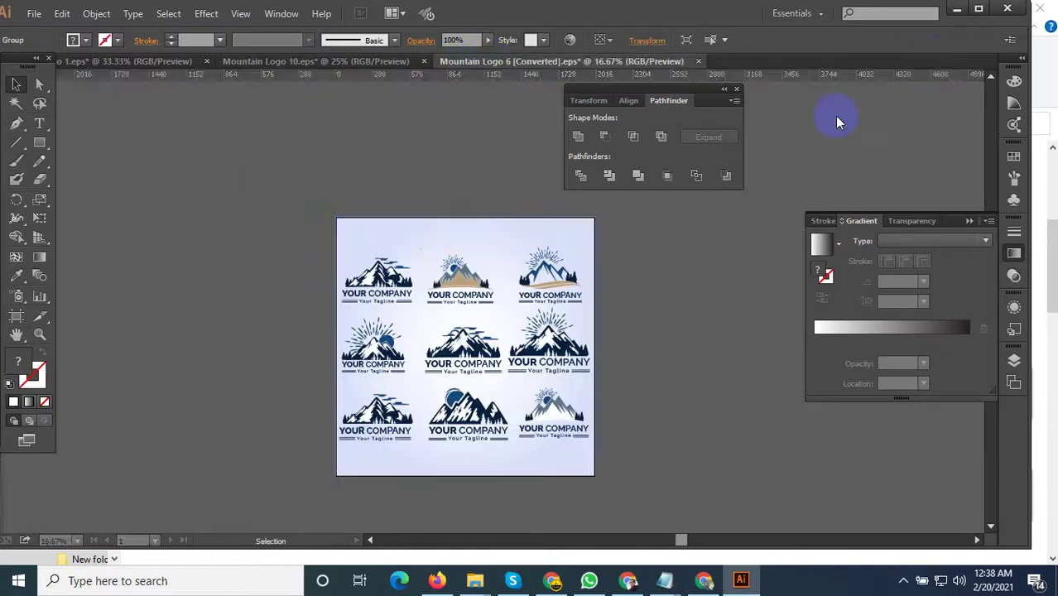
{"action": "scroll", "coordinate": [462, 322], "scroll_direction": "up", "scroll_amount": 1, "text": "alt"}
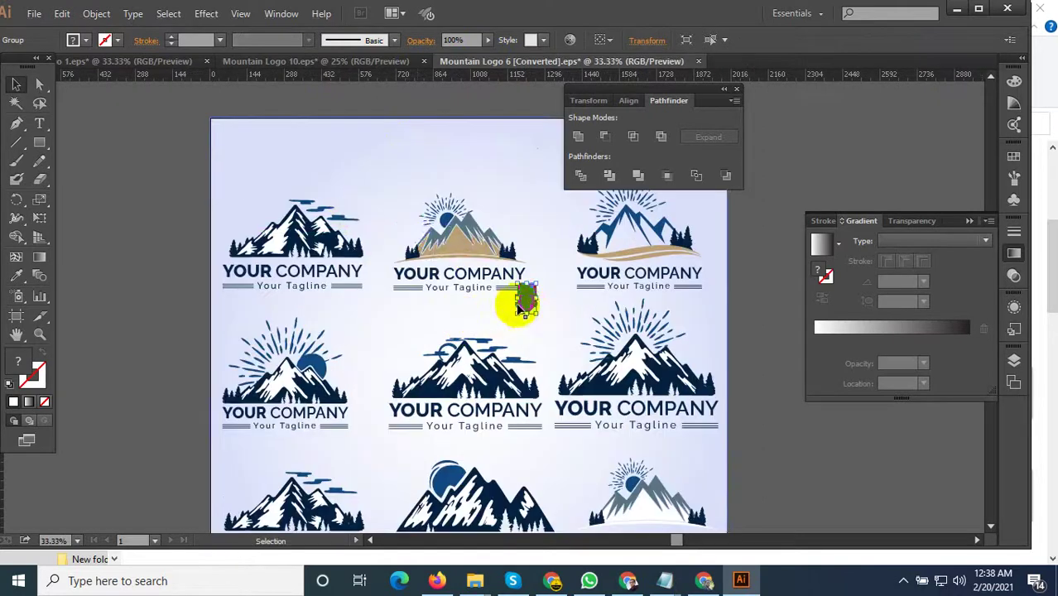
{"action": "left_click_drag", "start_coordinate": [525, 296], "coordinate": [265, 147]}
{"action": "left_click_drag", "start_coordinate": [155, 157], "coordinate": [224, 247]}
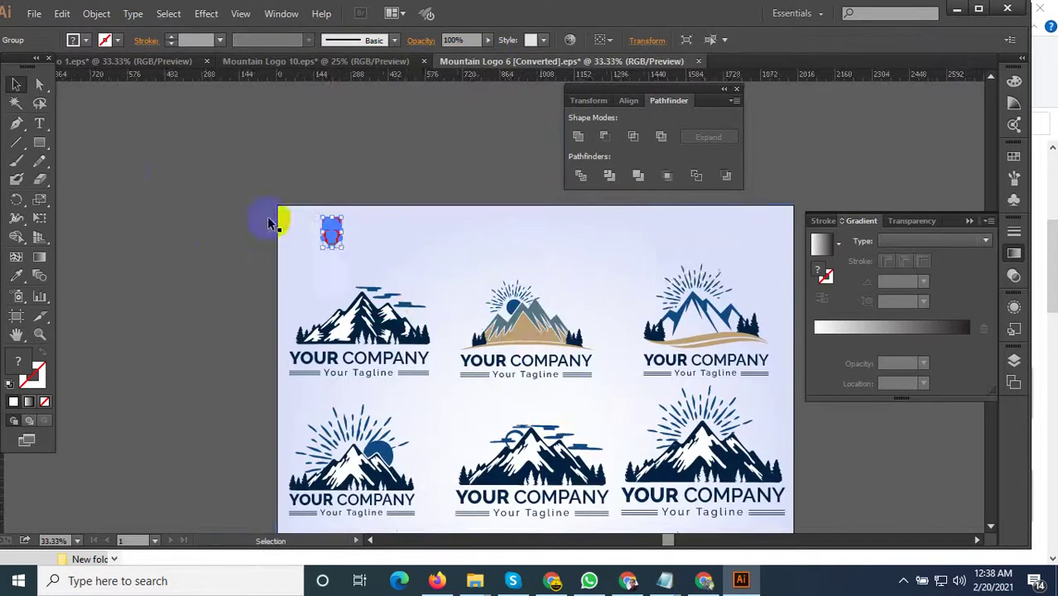
{"action": "scroll", "coordinate": [279, 220], "scroll_direction": "up", "scroll_amount": 4}
{"action": "left_click_drag", "start_coordinate": [447, 292], "coordinate": [311, 232]}
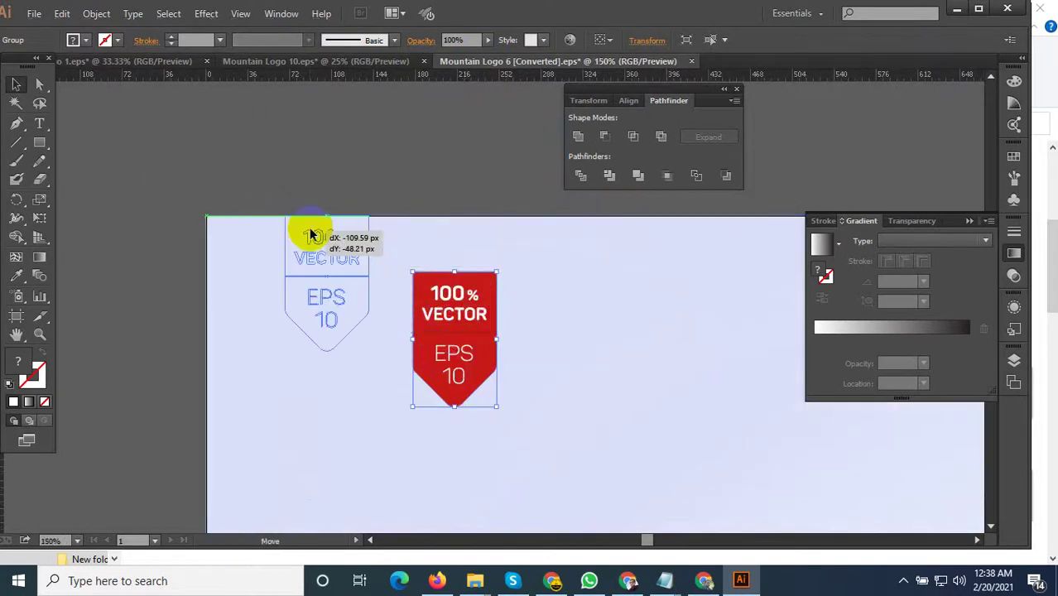
{"action": "scroll", "coordinate": [307, 224], "scroll_direction": "up", "scroll_amount": 3, "text": "alt"}
{"action": "scroll", "coordinate": [350, 236], "scroll_direction": "down", "scroll_amount": 7, "text": "alt"}
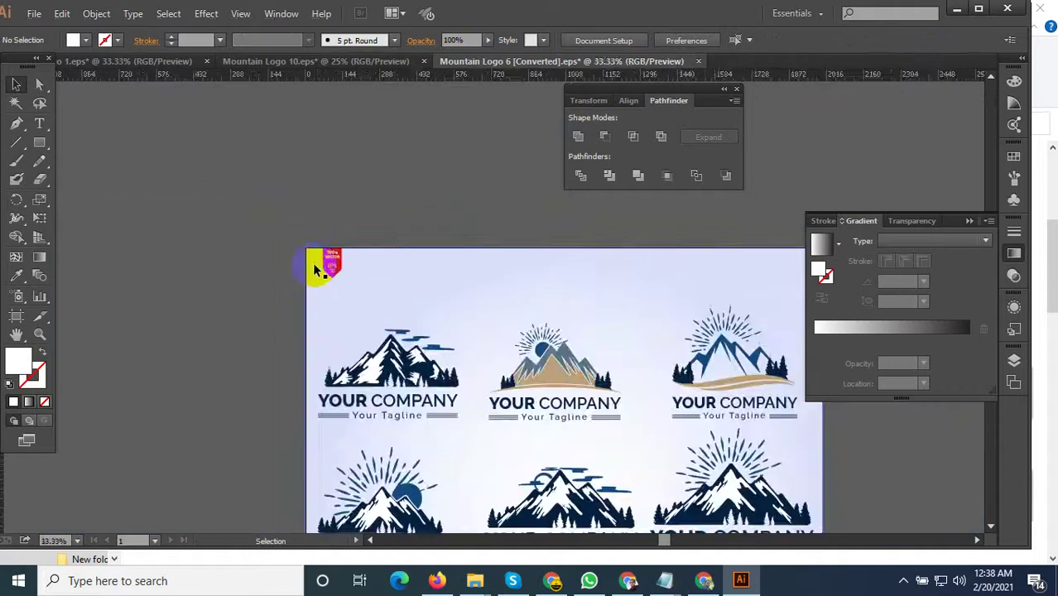
{"action": "scroll", "coordinate": [311, 273], "scroll_direction": "down", "scroll_amount": 3, "text": "alt"}
Select everything, convert all text to outlines, and start Save As.
{"action": "key", "text": "ctrl+a"}
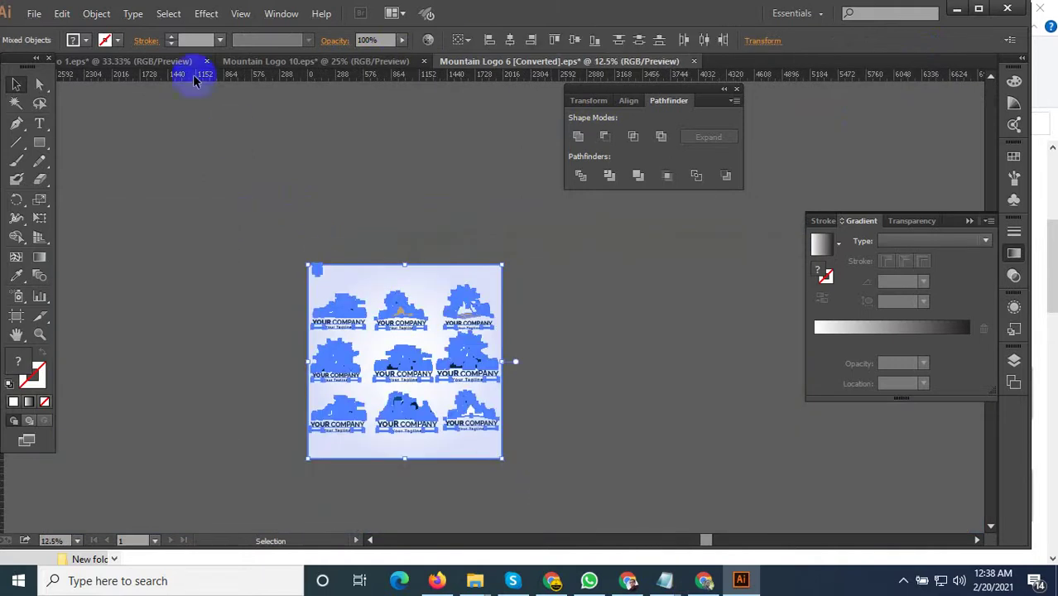
{"action": "left_click", "coordinate": [133, 13]}
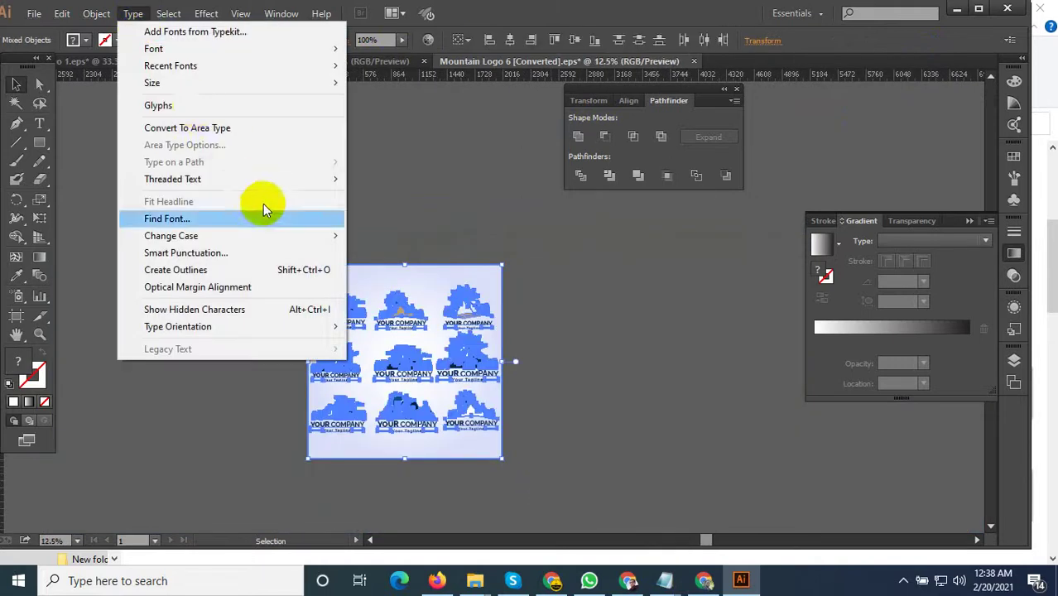
{"action": "left_click", "coordinate": [305, 268]}
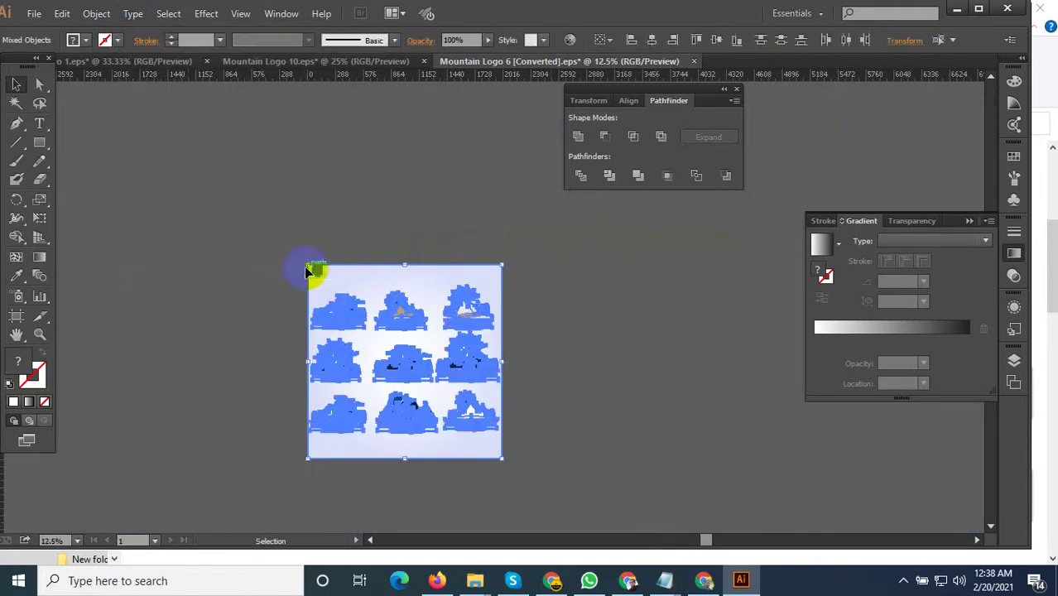
{"action": "left_click", "coordinate": [133, 13]}
{"action": "left_click", "coordinate": [561, 271]}
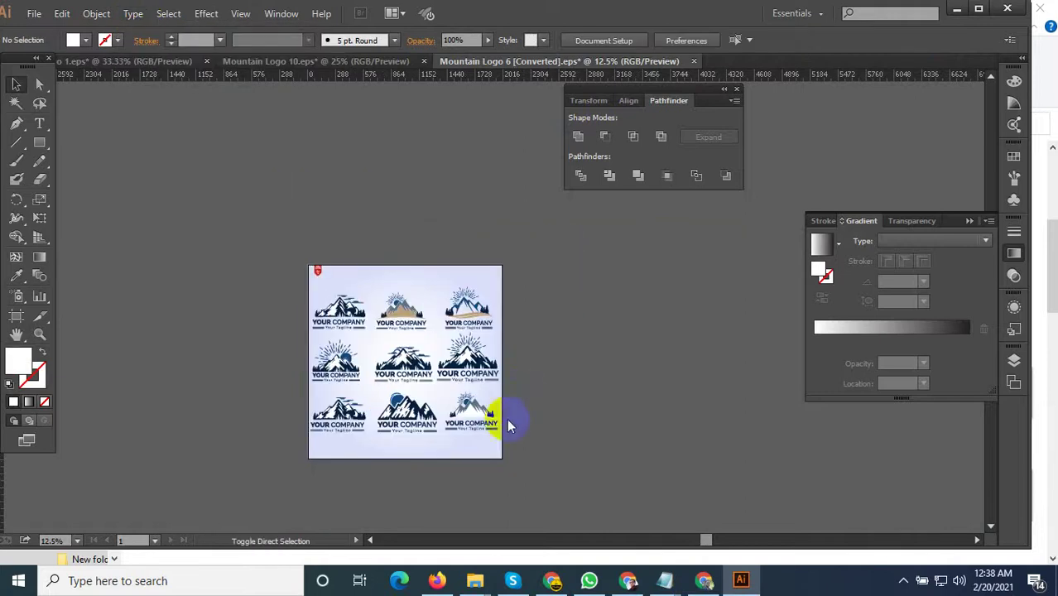
{"action": "key", "text": "ctrl+shift+s"}
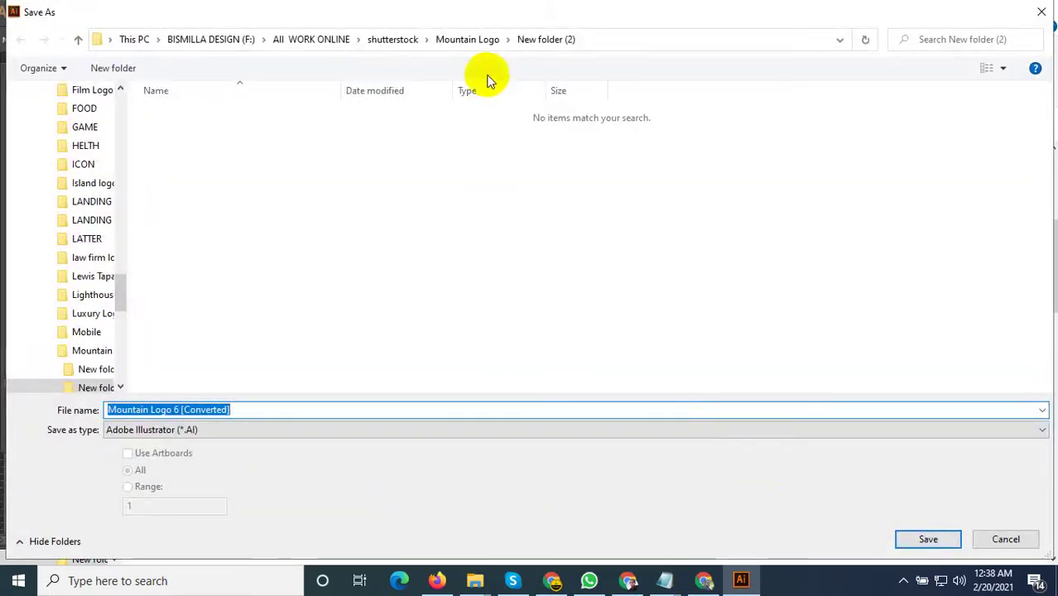
Browse to Mountain Logo > New folder (3) and rename the file Mountain Logo.
{"action": "left_click", "coordinate": [465, 50]}
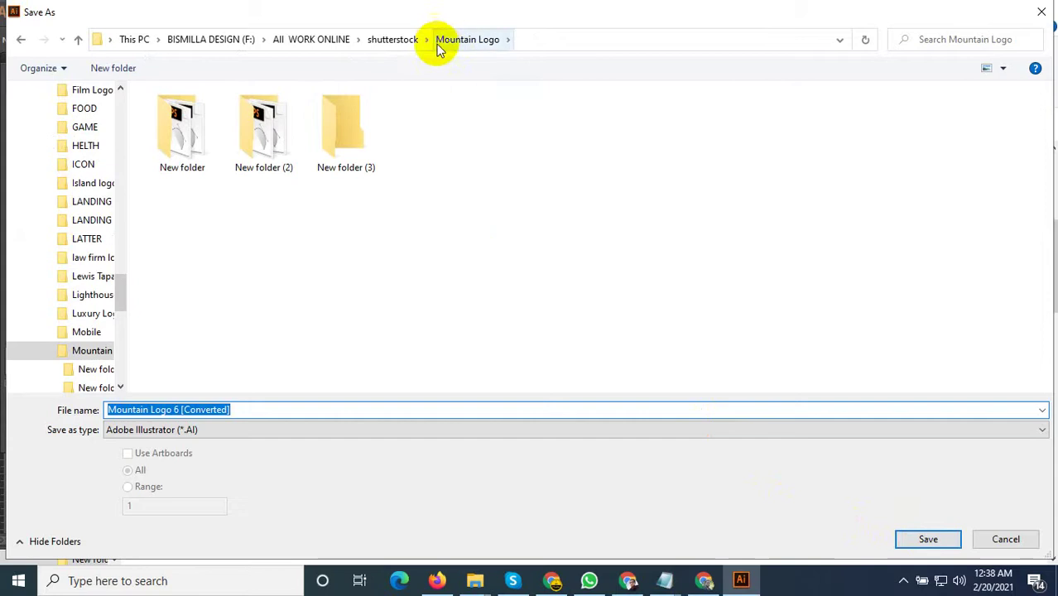
{"action": "left_click", "coordinate": [401, 41]}
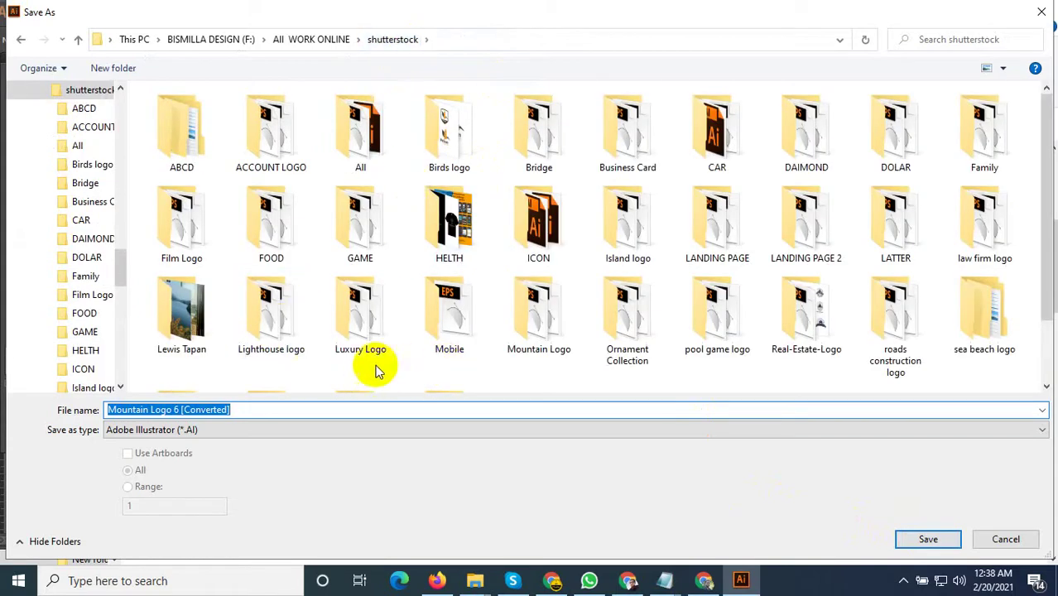
{"action": "scroll", "coordinate": [470, 367], "scroll_direction": "down", "scroll_amount": 1}
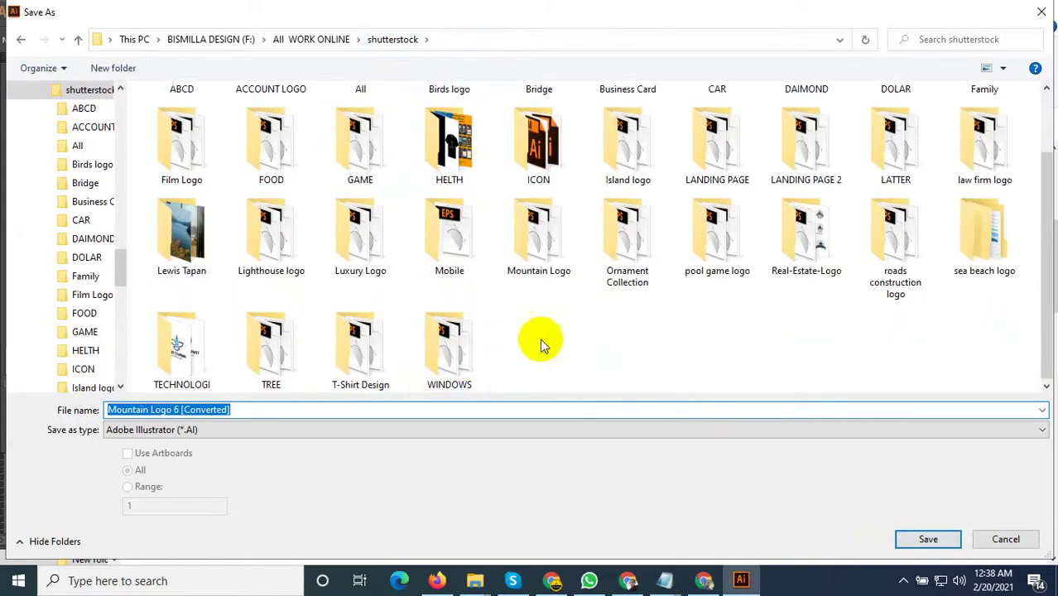
{"action": "double_click", "coordinate": [541, 261]}
{"action": "double_click", "coordinate": [365, 154]}
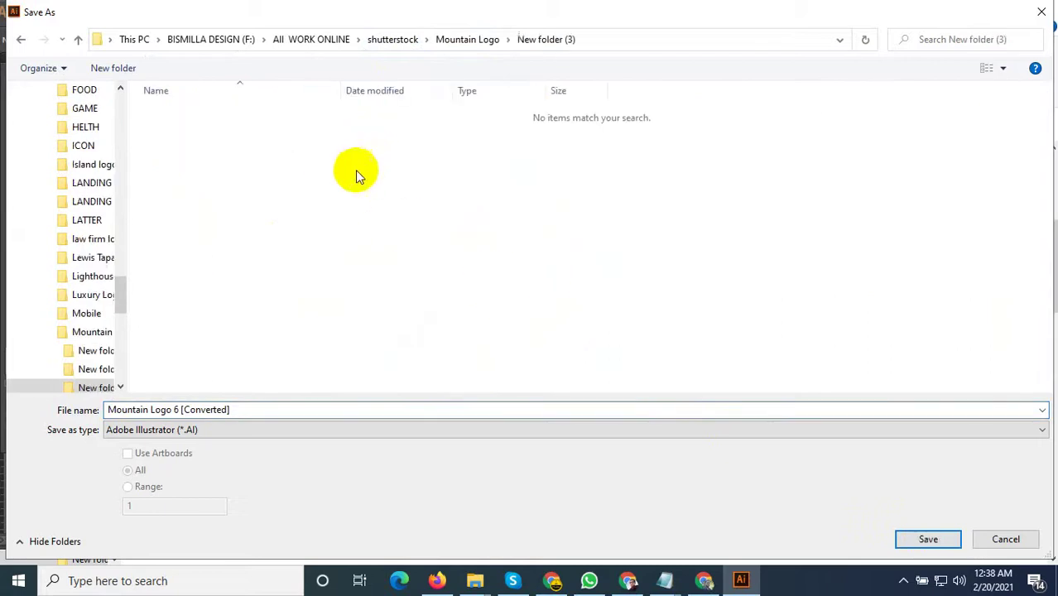
{"action": "double_click", "coordinate": [256, 412]}
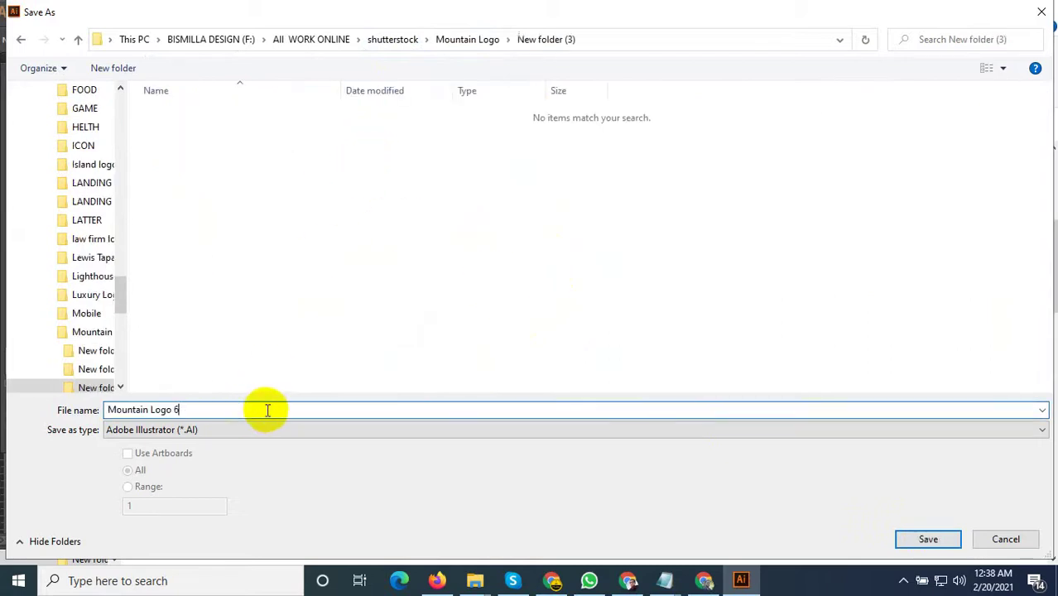
Save as Illustrator EPS with version Illustrator 10 EPS, accepting the older-format warning.
{"action": "left_click", "coordinate": [277, 427]}
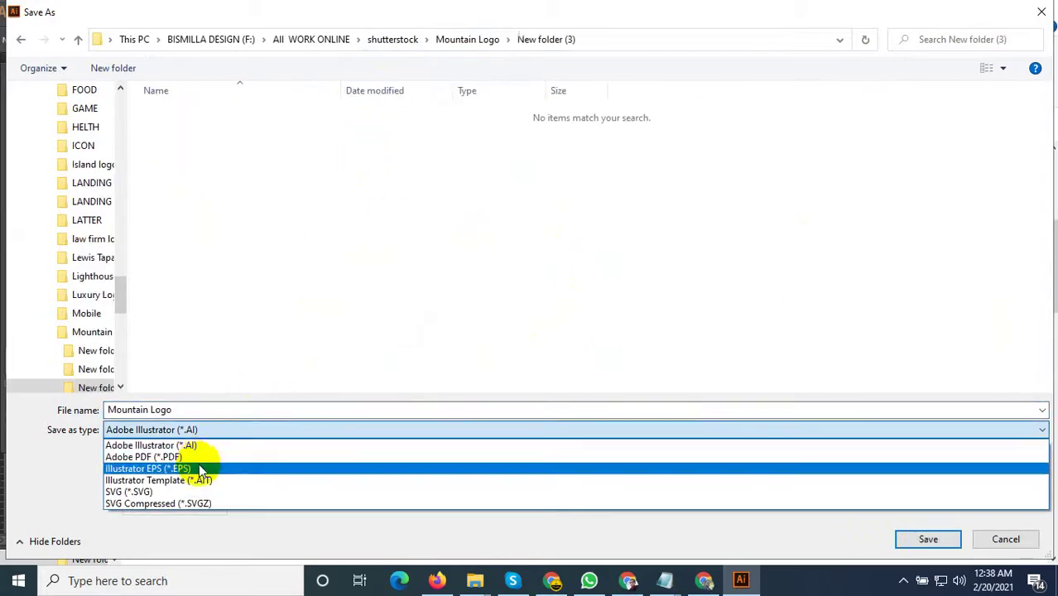
{"action": "left_click", "coordinate": [203, 469]}
{"action": "left_click", "coordinate": [463, 280]}
{"action": "left_click", "coordinate": [907, 548]}
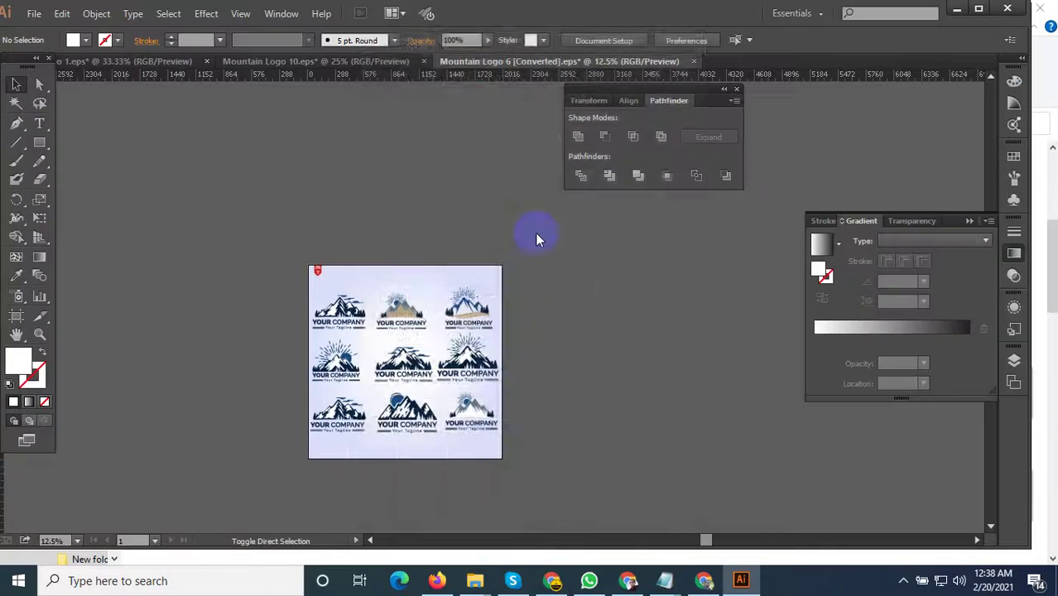
{"action": "left_click", "coordinate": [514, 72]}
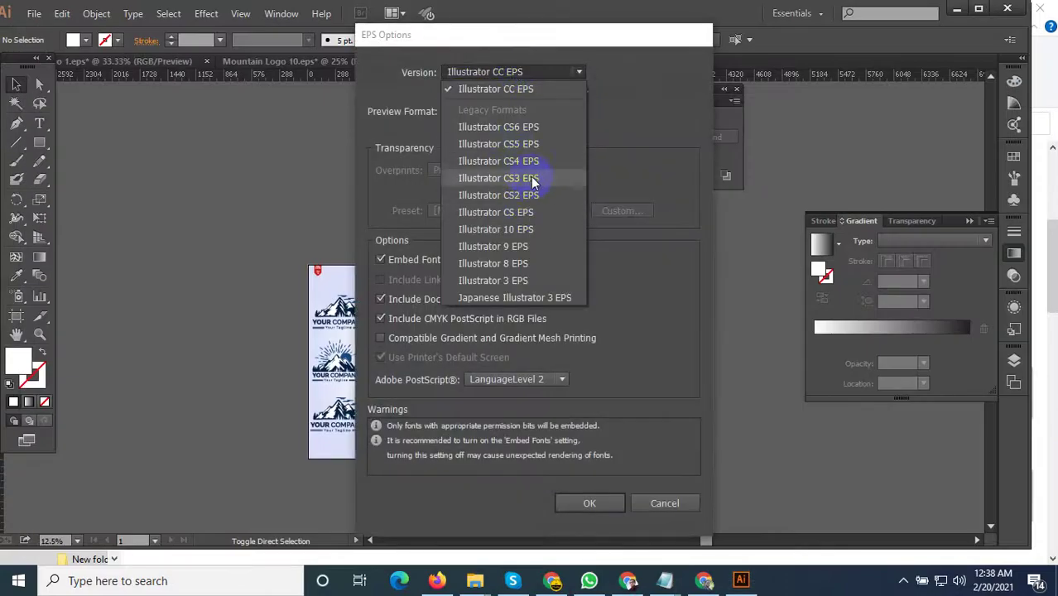
{"action": "left_click", "coordinate": [522, 230]}
{"action": "left_click", "coordinate": [585, 494]}
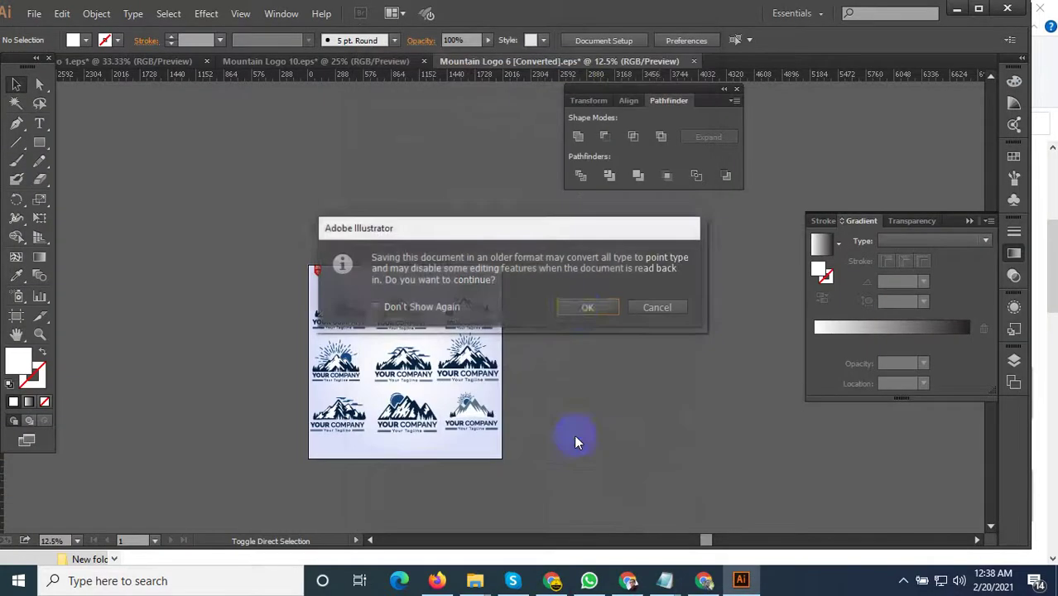
{"action": "left_click", "coordinate": [583, 310]}
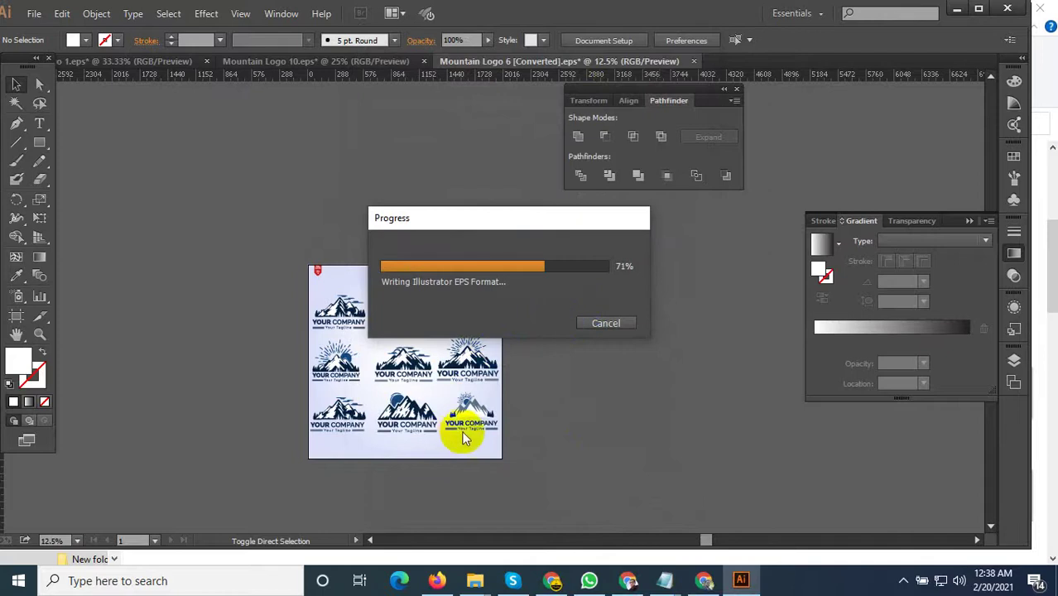
{"action": "scroll", "coordinate": [360, 461], "scroll_direction": "up", "scroll_amount": 2}
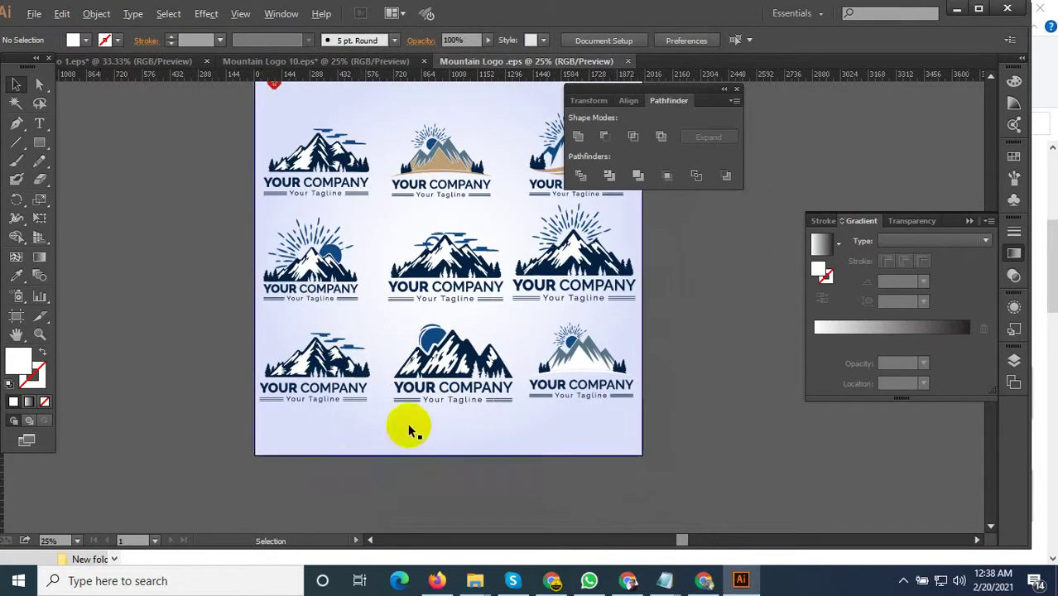
Reorder the document tabs so the saved EPS comes first and Mountain Logo 1.eps last.
{"action": "scroll", "coordinate": [418, 427], "scroll_direction": "down", "scroll_amount": 2}
{"action": "mouse_move", "coordinate": [487, 68]}
{"action": "left_mouse_down"}
{"action": "mouse_move", "coordinate": [83, 75]}
{"action": "mouse_move", "coordinate": [190, 66]}
{"action": "left_mouse_up"}
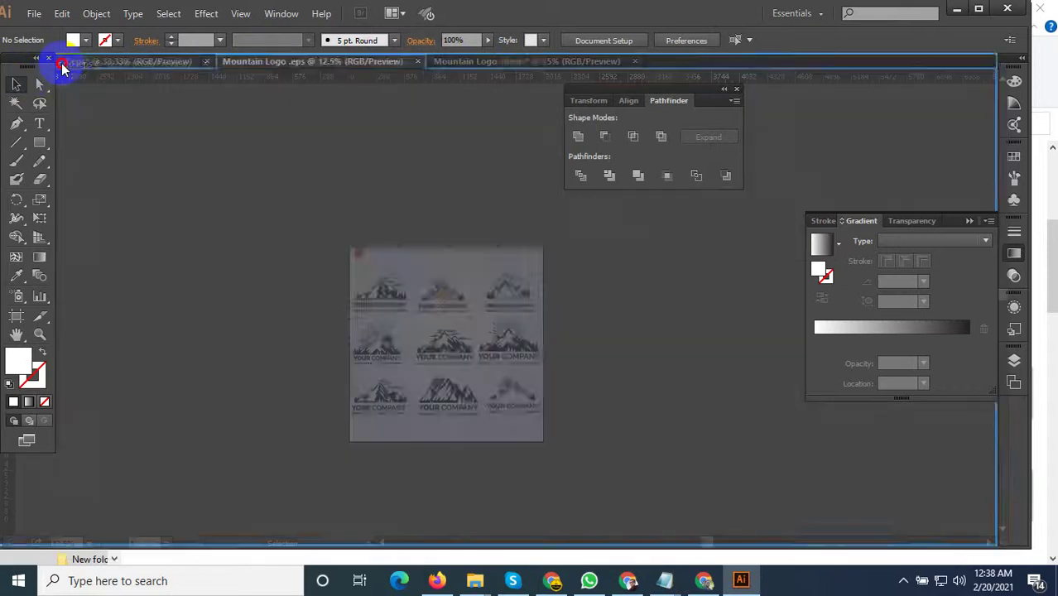
{"action": "left_click_drag", "start_coordinate": [278, 68], "coordinate": [112, 77]}
{"action": "left_click_drag", "start_coordinate": [369, 68], "coordinate": [377, 86]}
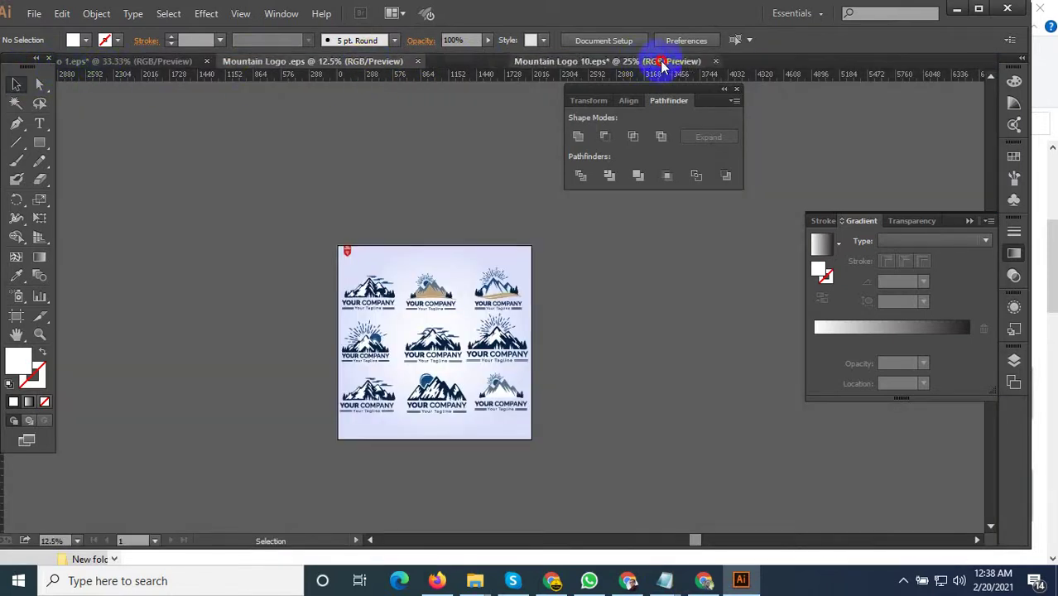
{"action": "left_click_drag", "start_coordinate": [176, 72], "coordinate": [602, 69]}
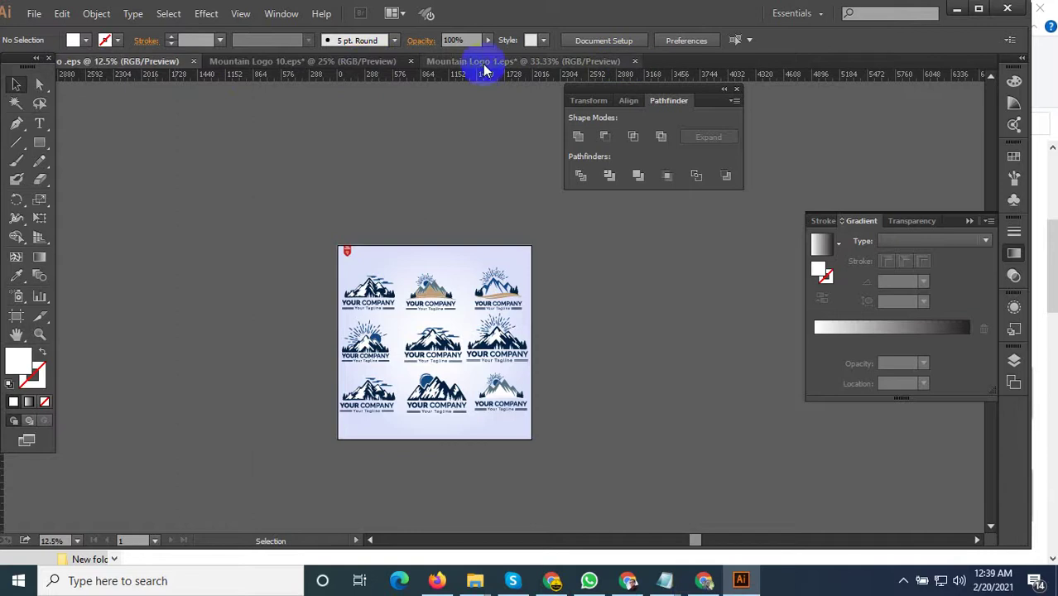
Cycle through Mountain Logo 10 and Mountain Logo 1, then return to the saved EPS.
{"action": "left_click", "coordinate": [347, 62]}
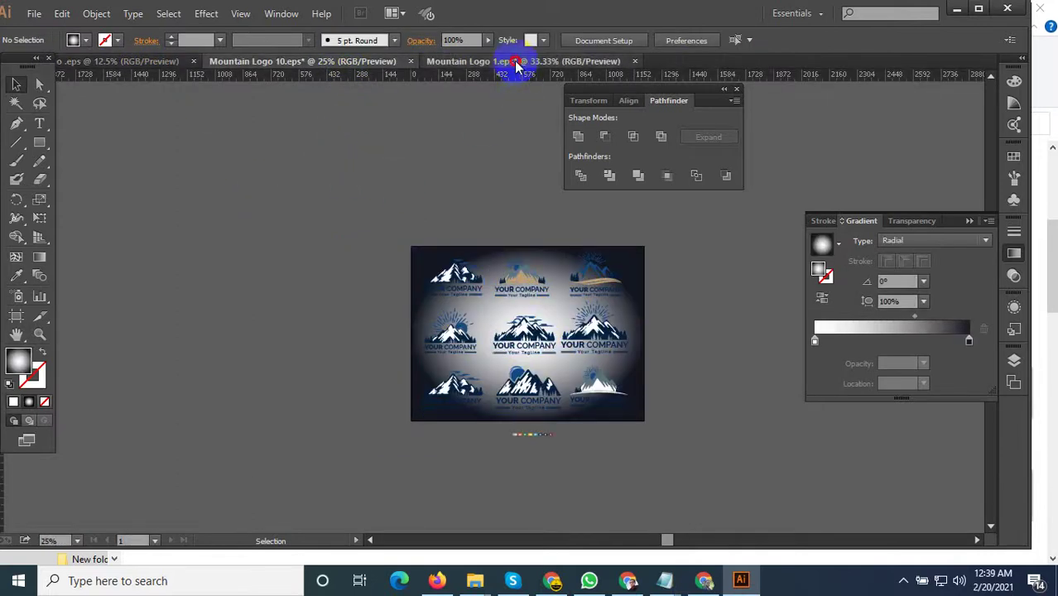
{"action": "left_click", "coordinate": [514, 64]}
{"action": "left_click", "coordinate": [347, 63]}
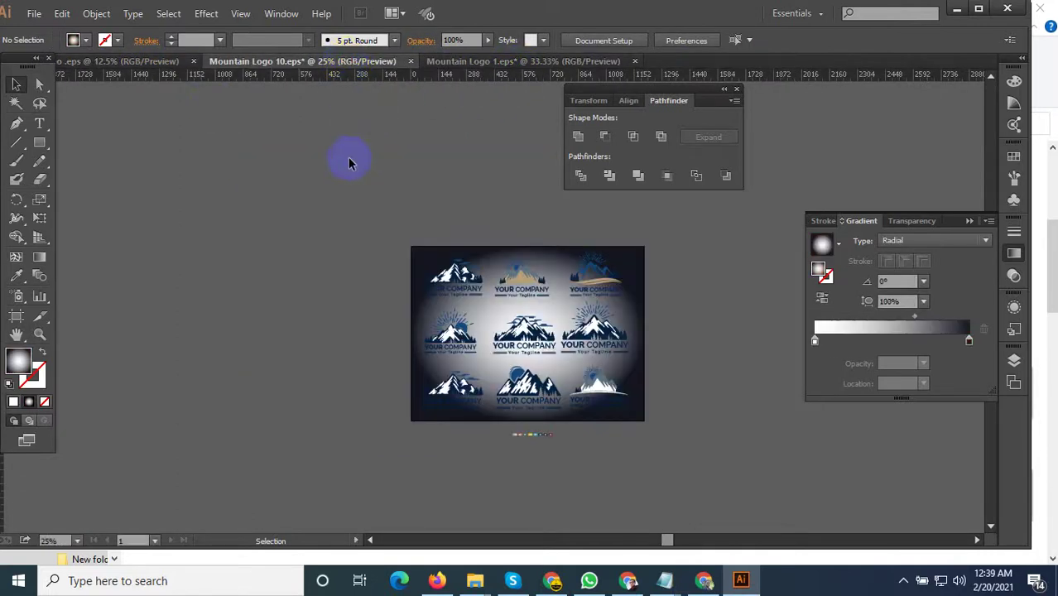
{"action": "left_click", "coordinate": [149, 65]}
{"action": "scroll", "coordinate": [420, 425], "scroll_direction": "up", "scroll_amount": 1}
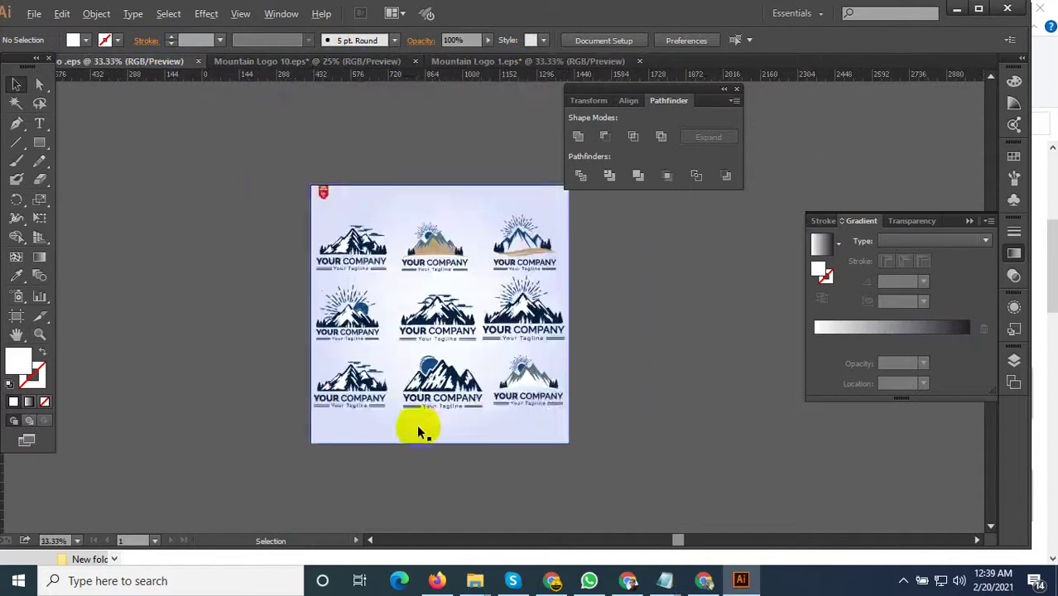
{"action": "scroll", "coordinate": [422, 414], "scroll_direction": "up", "scroll_amount": 2}
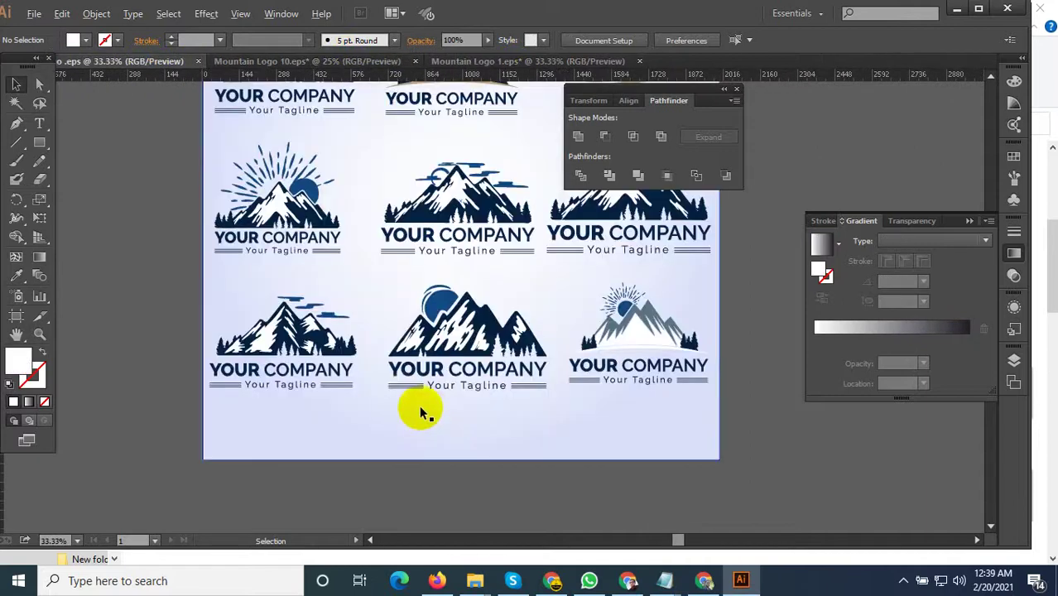
{"action": "left_click", "coordinate": [902, 582]}
Bring up Subscribe Button Video.wmv in VLC and take it out of fullscreen.
{"action": "left_click", "coordinate": [938, 489]}
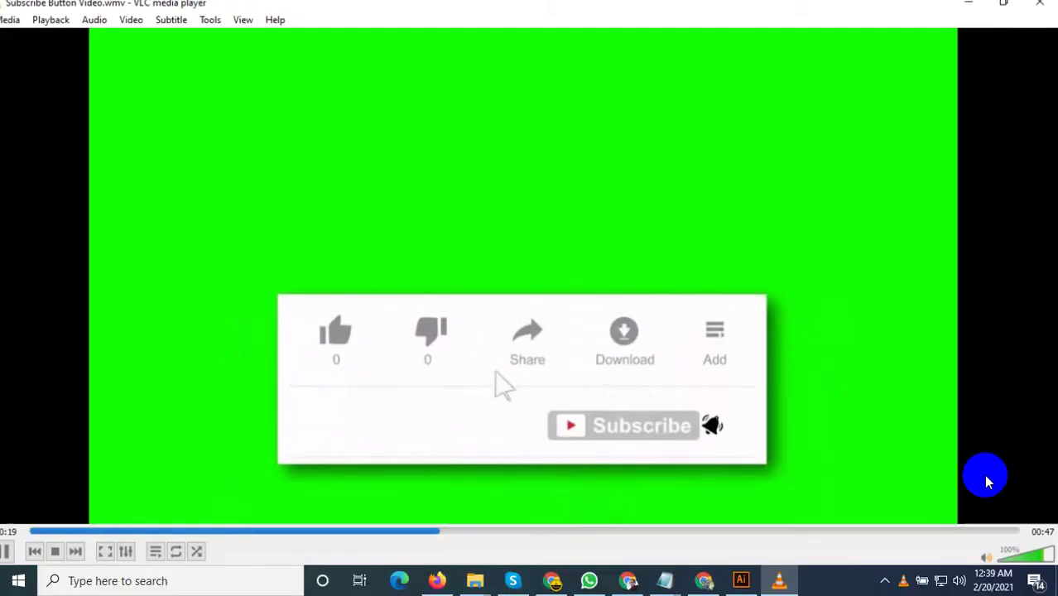
{"action": "double_click", "coordinate": [987, 476]}
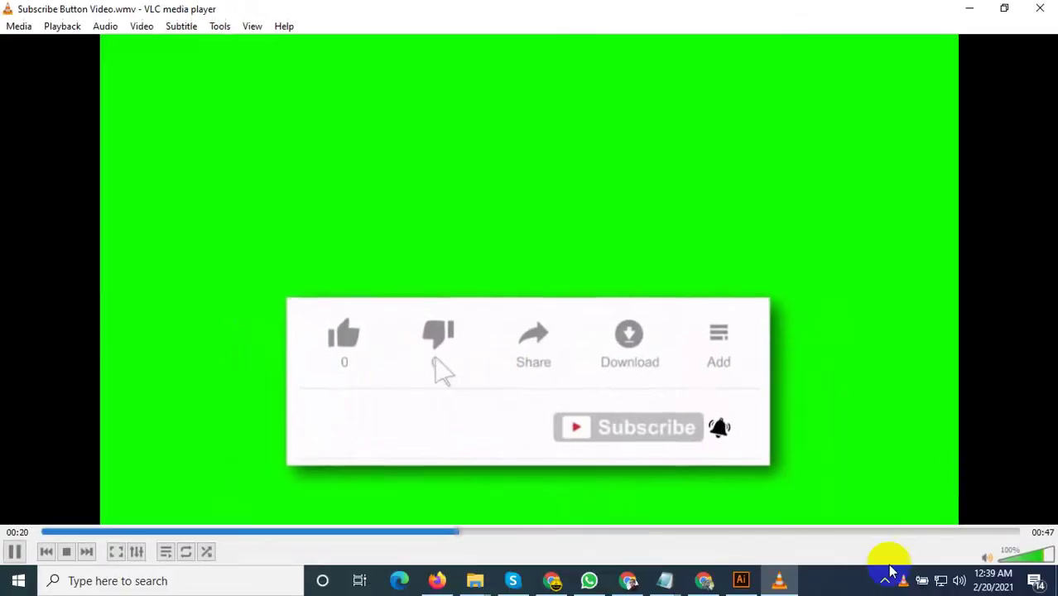